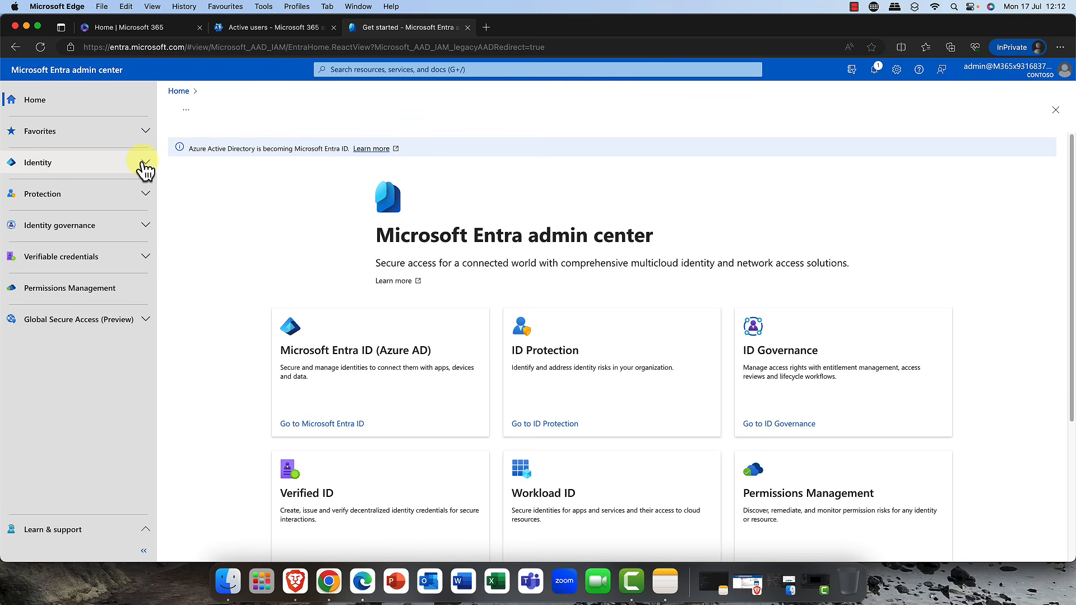
# - Expand the Identity section and open its Overview page
pyautogui.click(145, 167)
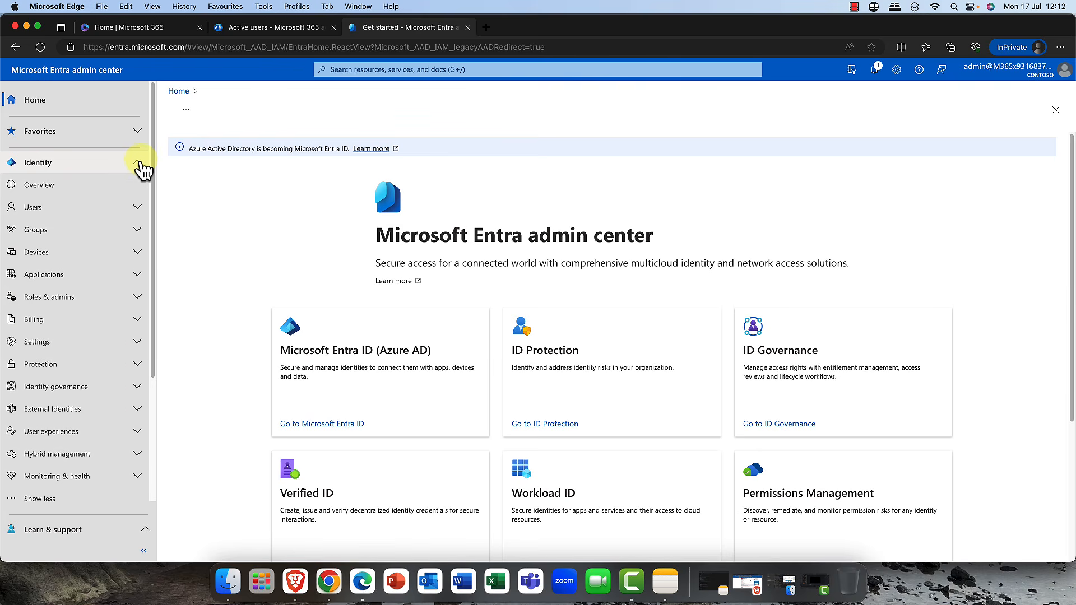
pyautogui.click(39, 187)
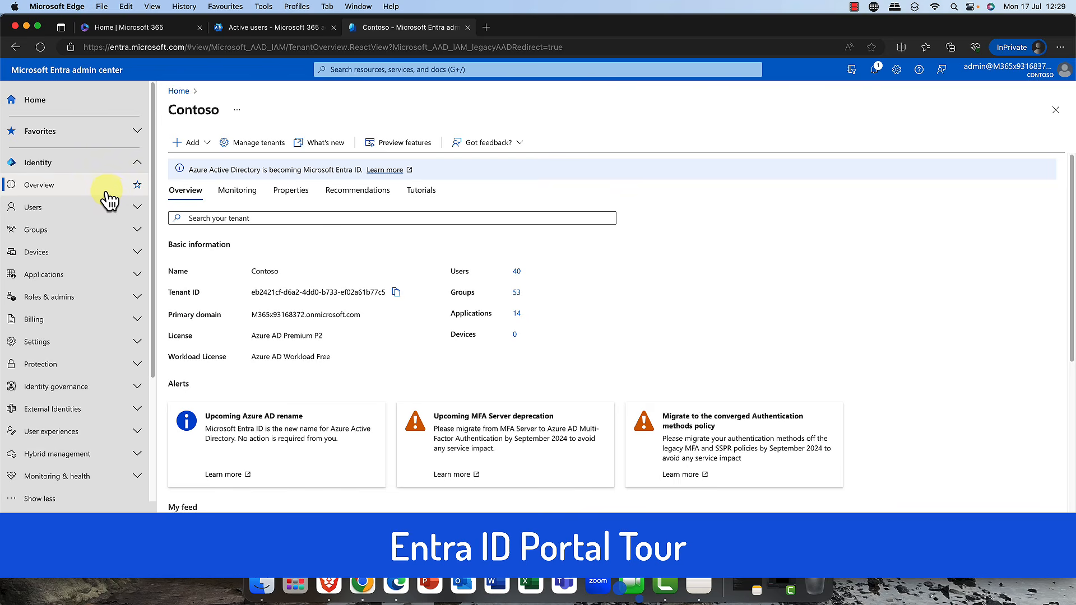
# - Expand the Settings section and highlight the tenant's primary domain name on the overview
pyautogui.click(137, 167)
pyautogui.click(145, 168)
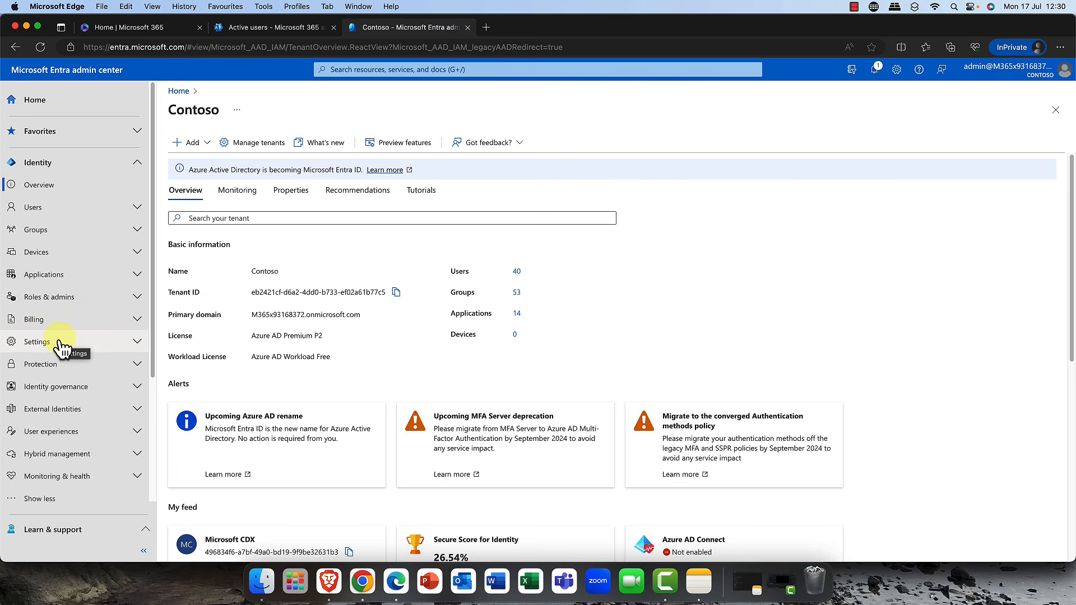
pyautogui.click(133, 346)
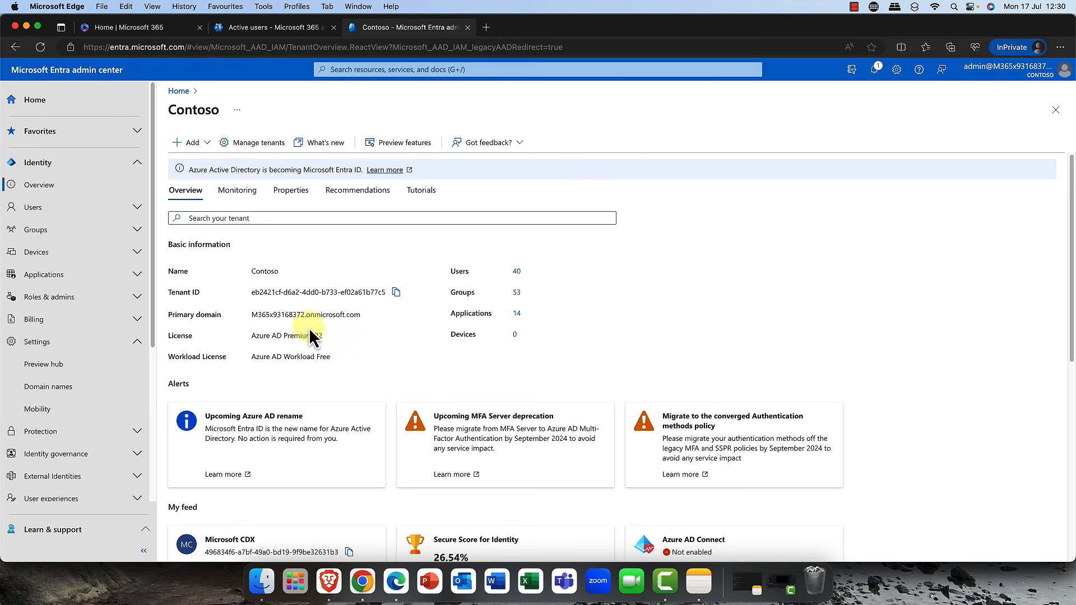
pyautogui.moveTo(252, 316); pyautogui.dragTo(304, 318)
pyautogui.click(307, 316)
pyautogui.moveTo(307, 317); pyautogui.dragTo(253, 318)
pyautogui.click(310, 322)
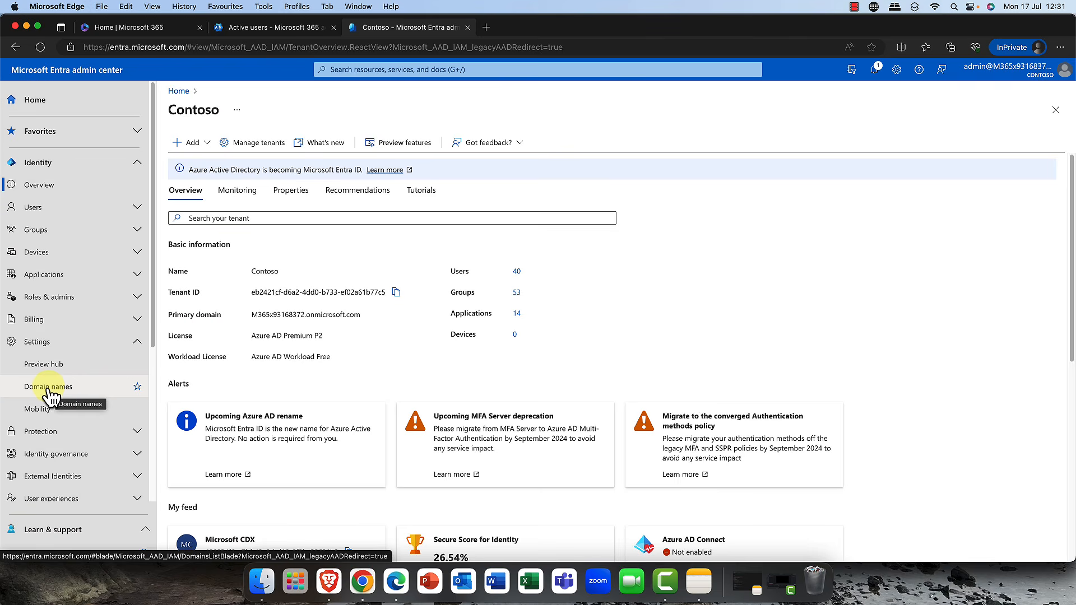
# - Collapse Settings and open the All users list under Identity's Users section
pyautogui.click(139, 342)
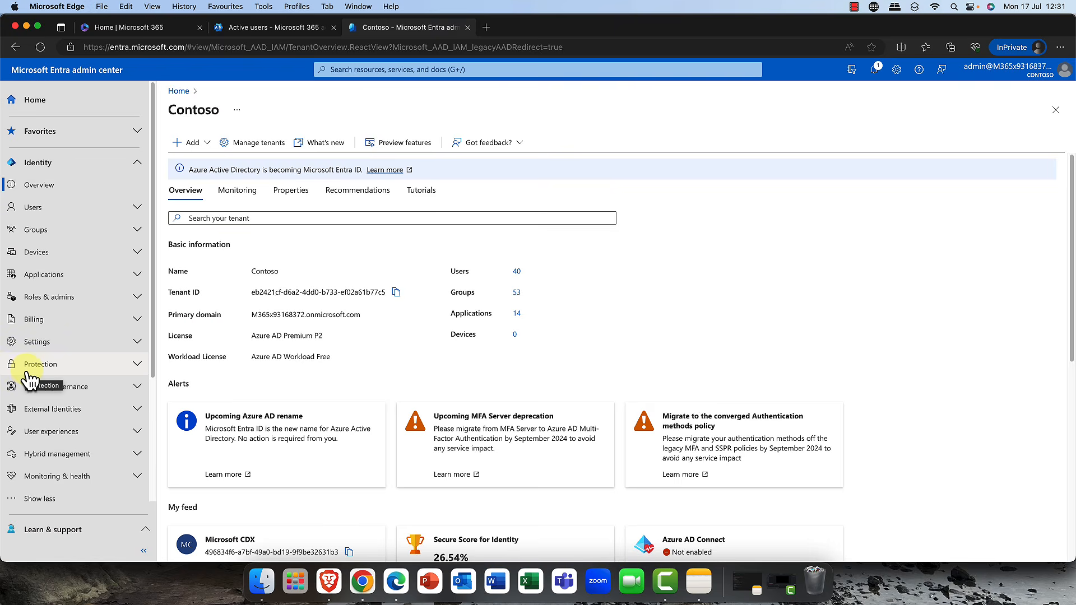
pyautogui.click(45, 208)
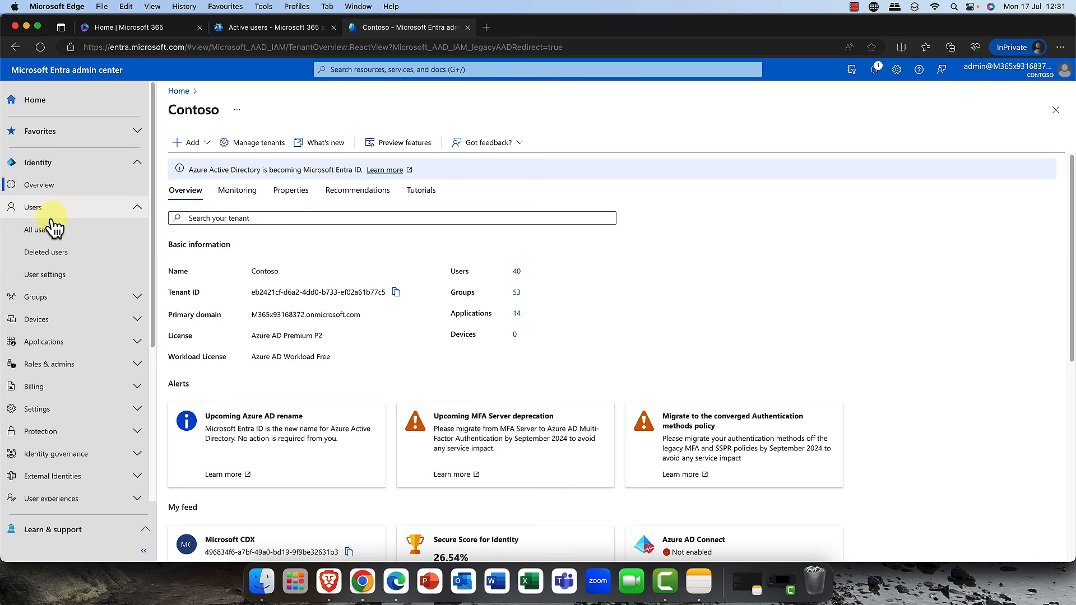
pyautogui.click(53, 230)
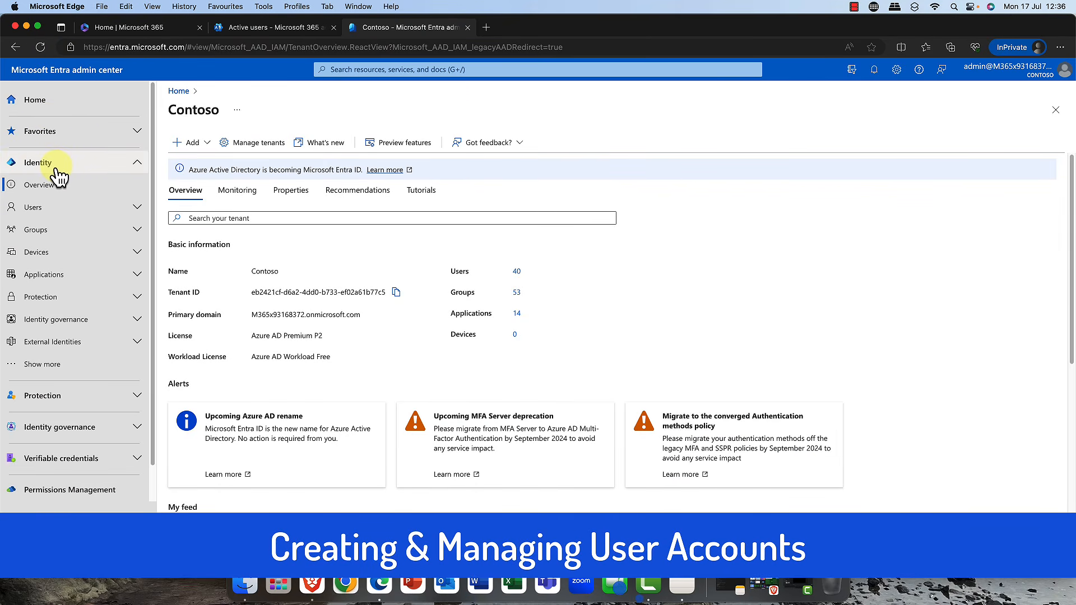
pyautogui.click(41, 212)
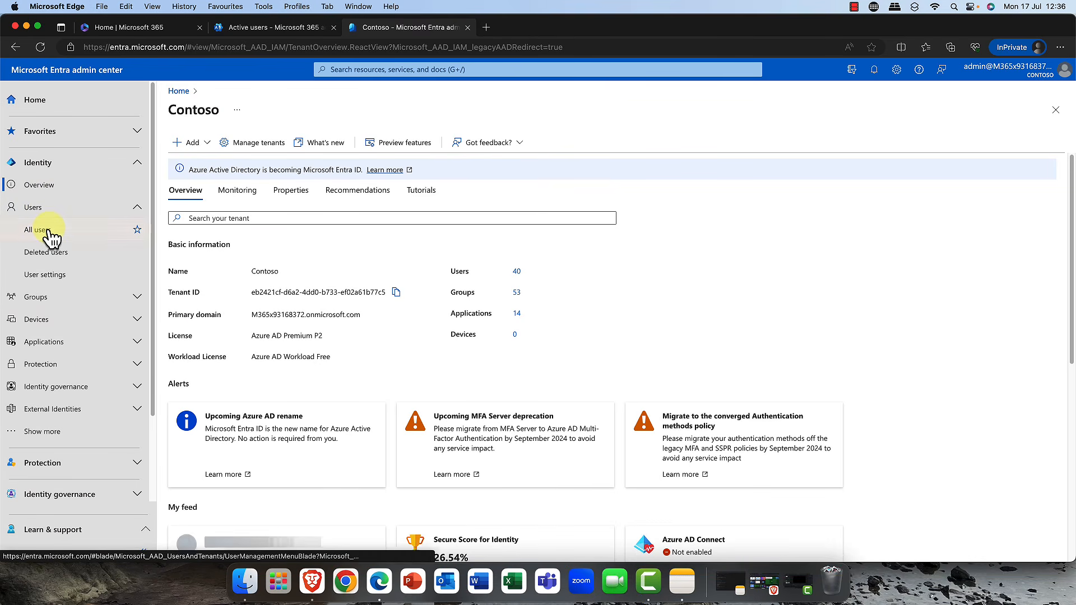
pyautogui.click(49, 231)
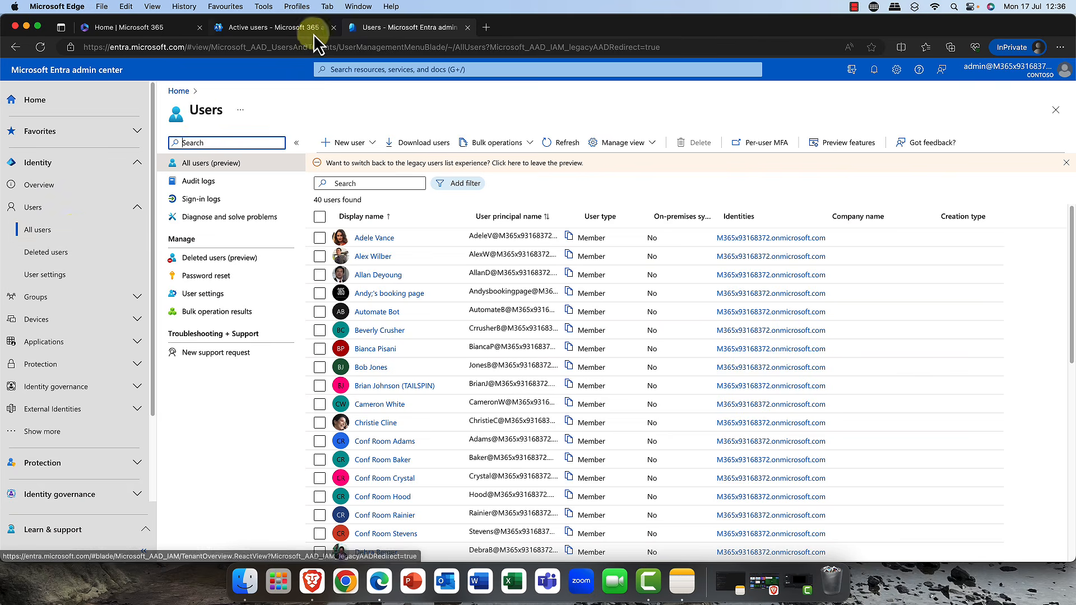
# - Start creating a new internal user and enter the user's principal name
pyautogui.click(377, 148)
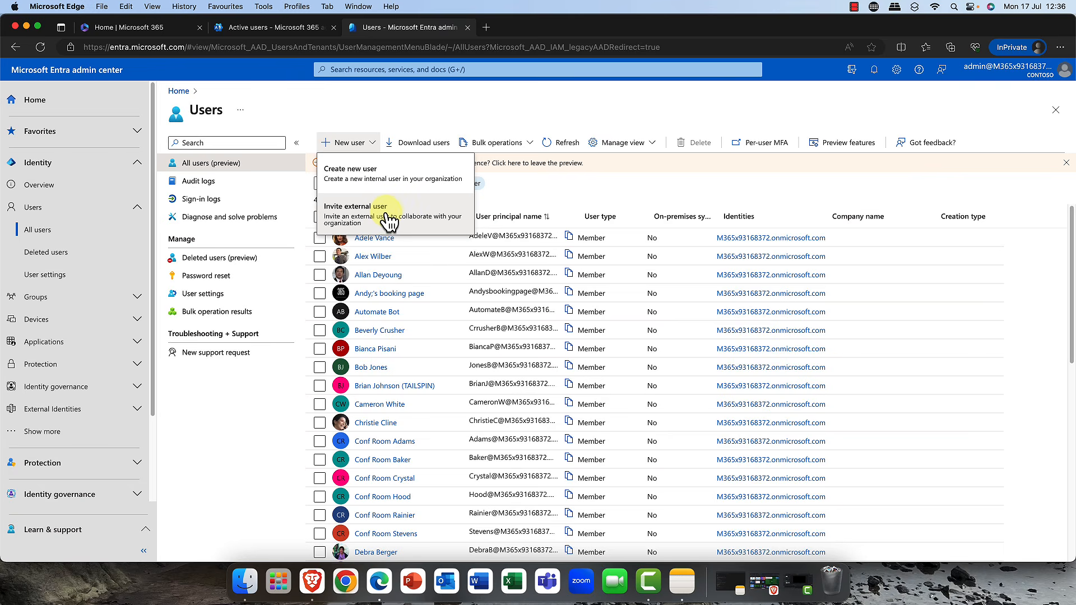
pyautogui.click(364, 178)
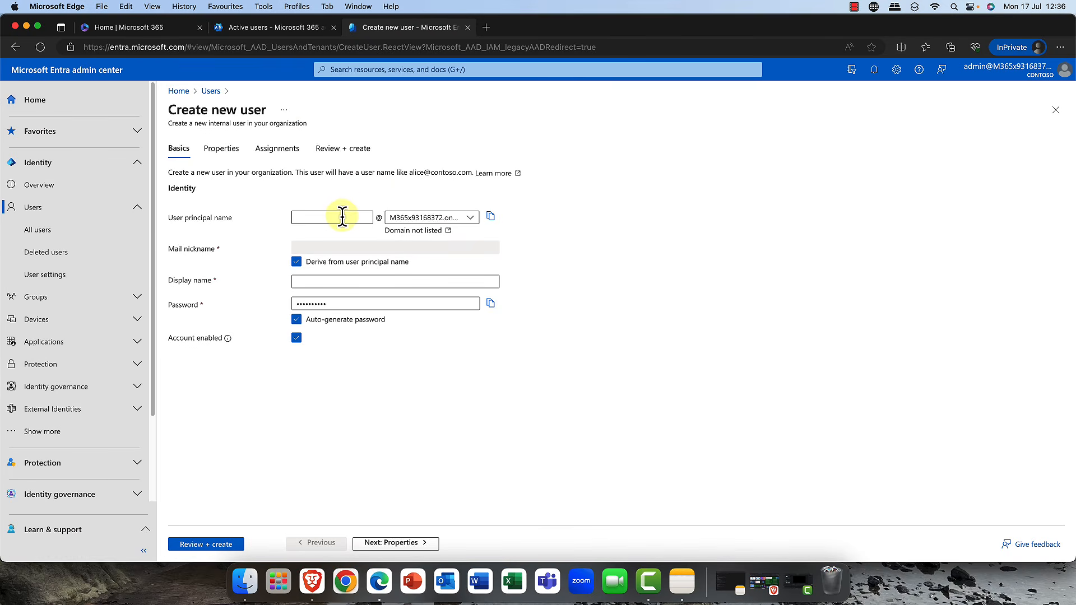
pyautogui.click(342, 217)
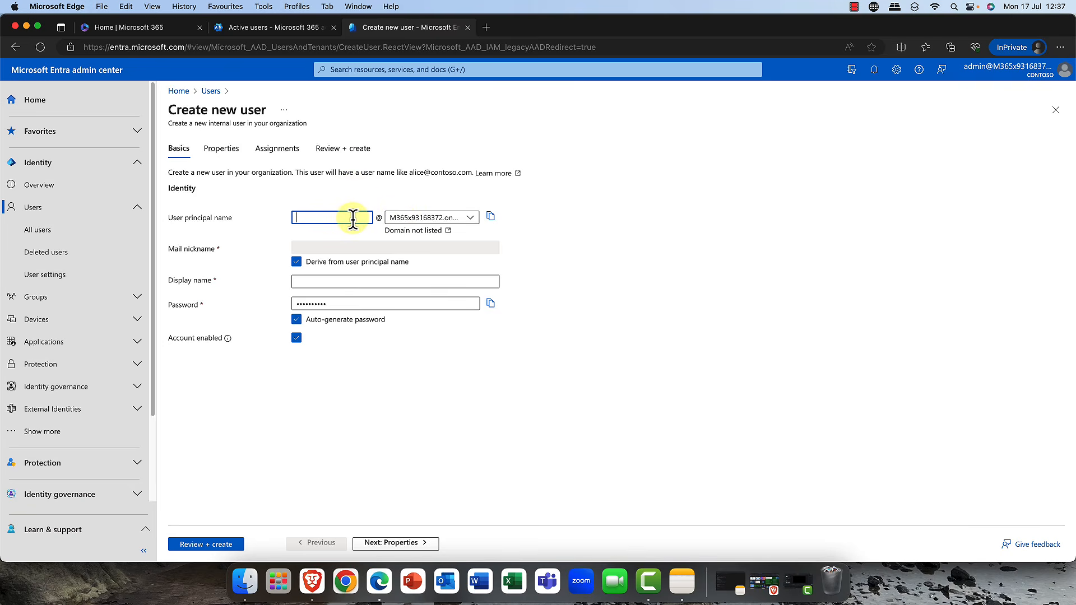
pyautogui.write('PicardJ')
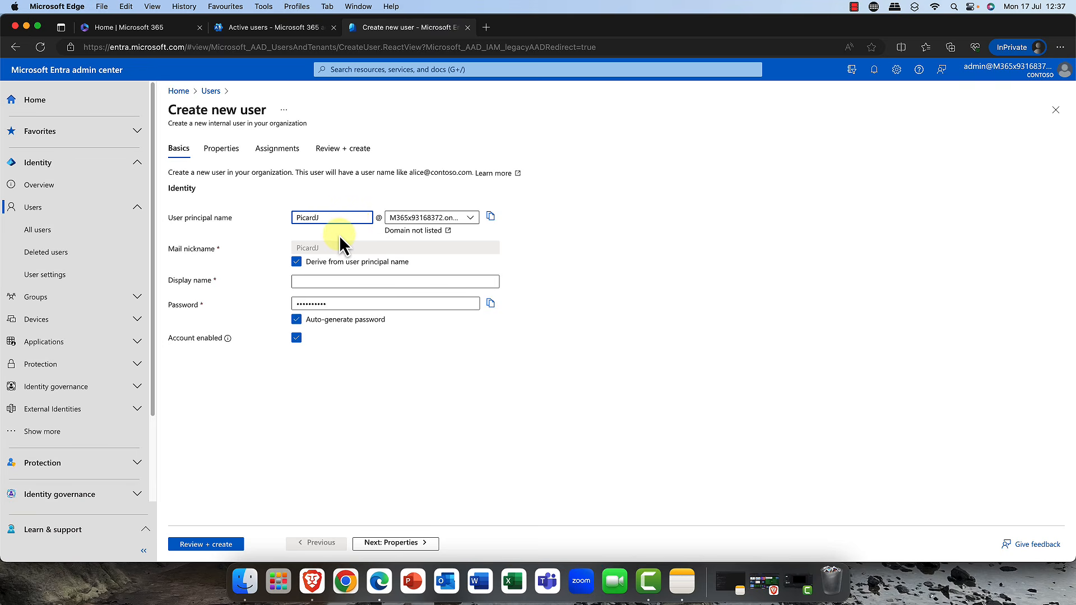
# - Enter the new user's full display name
pyautogui.click(320, 281)
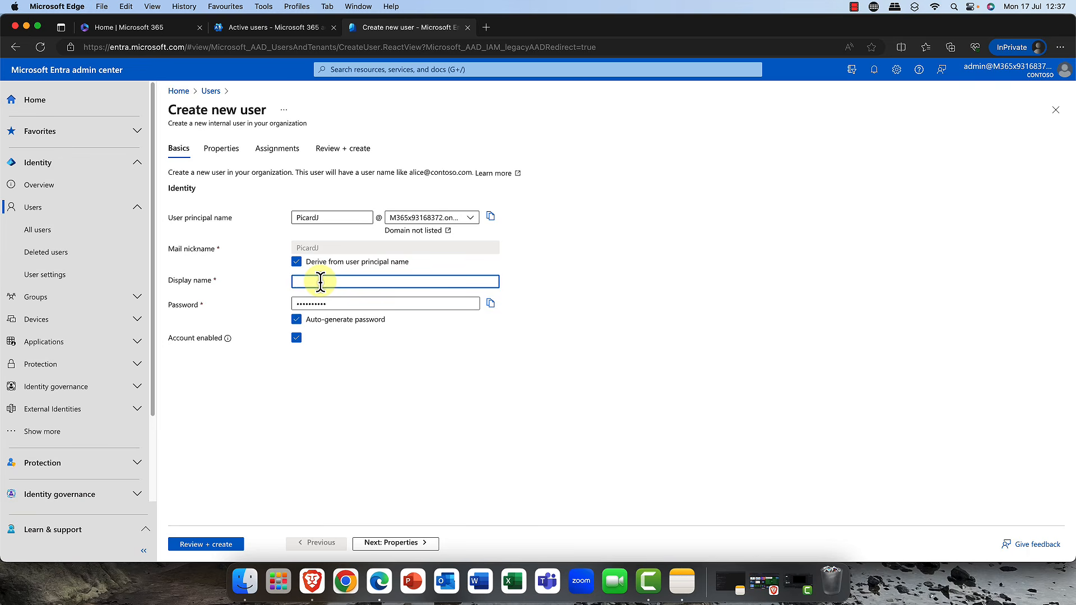
pyautogui.write('Jean Luc Picard')
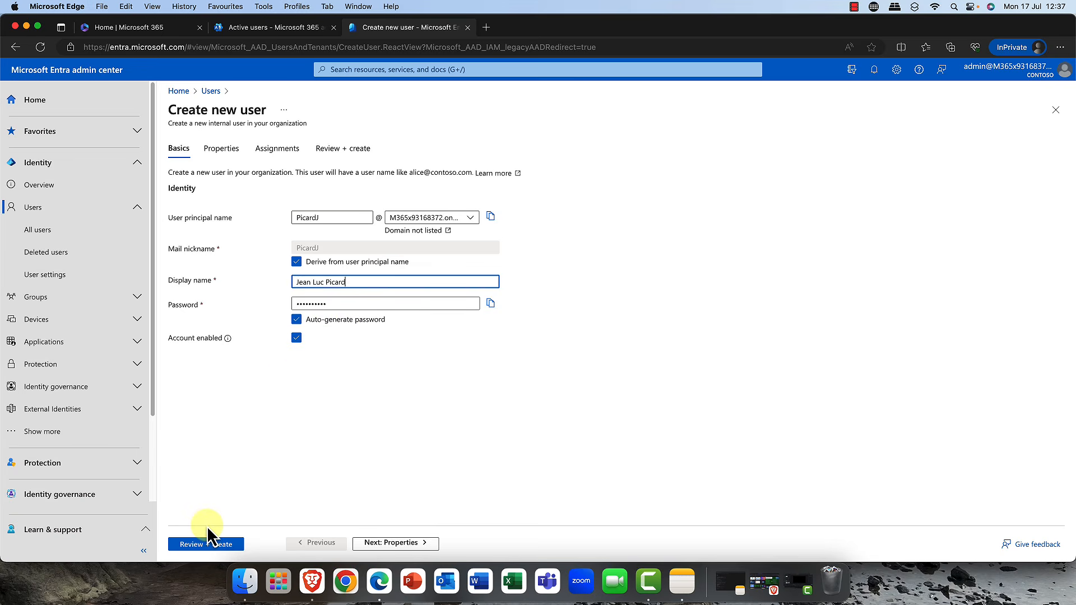
# - Move on to the Properties page and fill in the user's first and last name
pyautogui.click(413, 547)
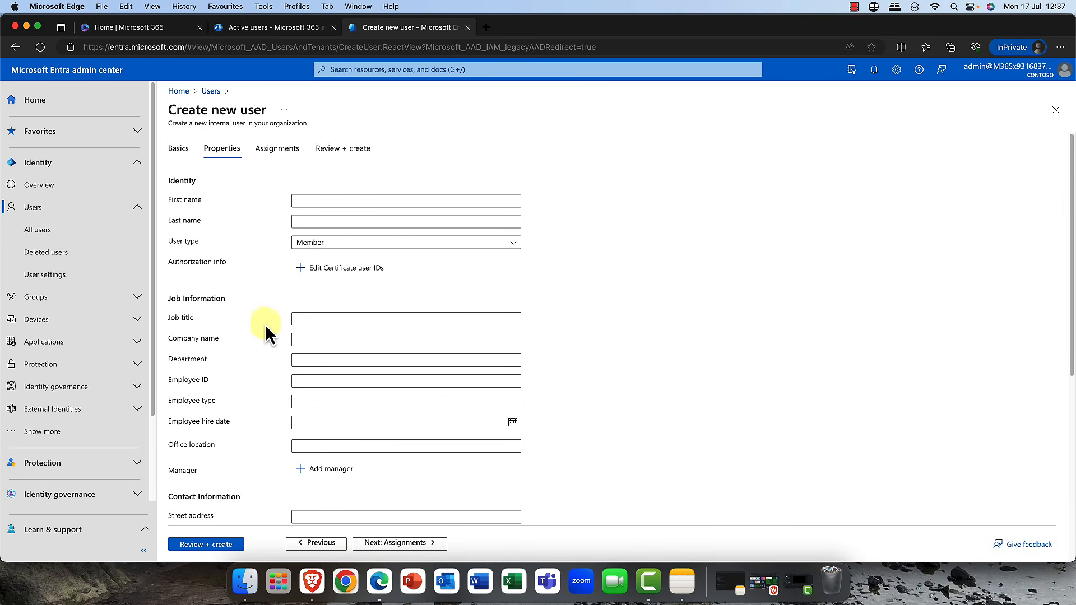
pyautogui.click(316, 201)
pyautogui.write('Jean Luc')
pyautogui.press('Tab')
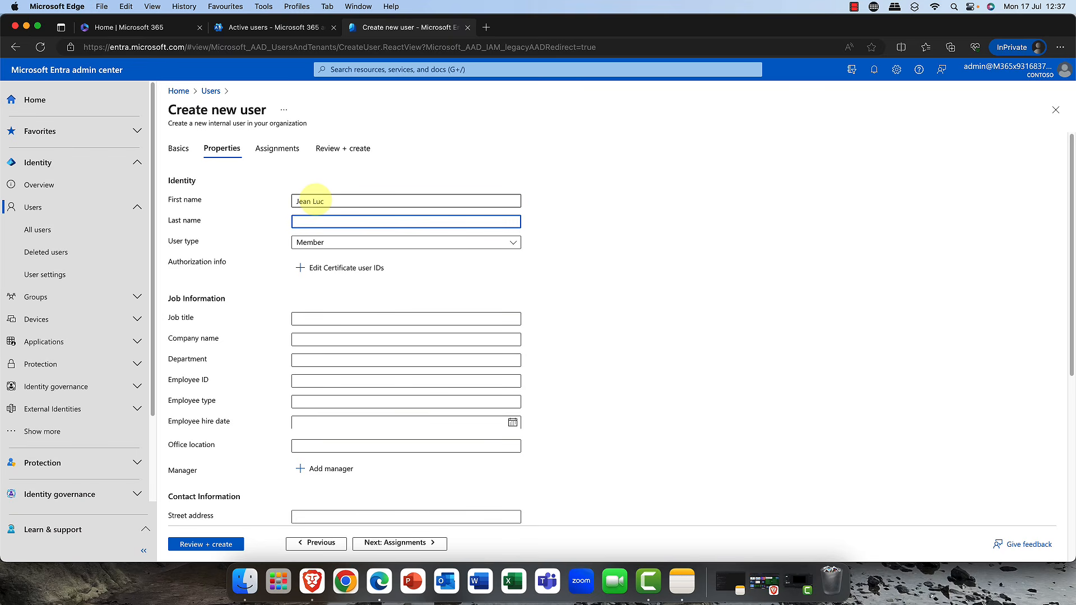
pyautogui.write('picard')
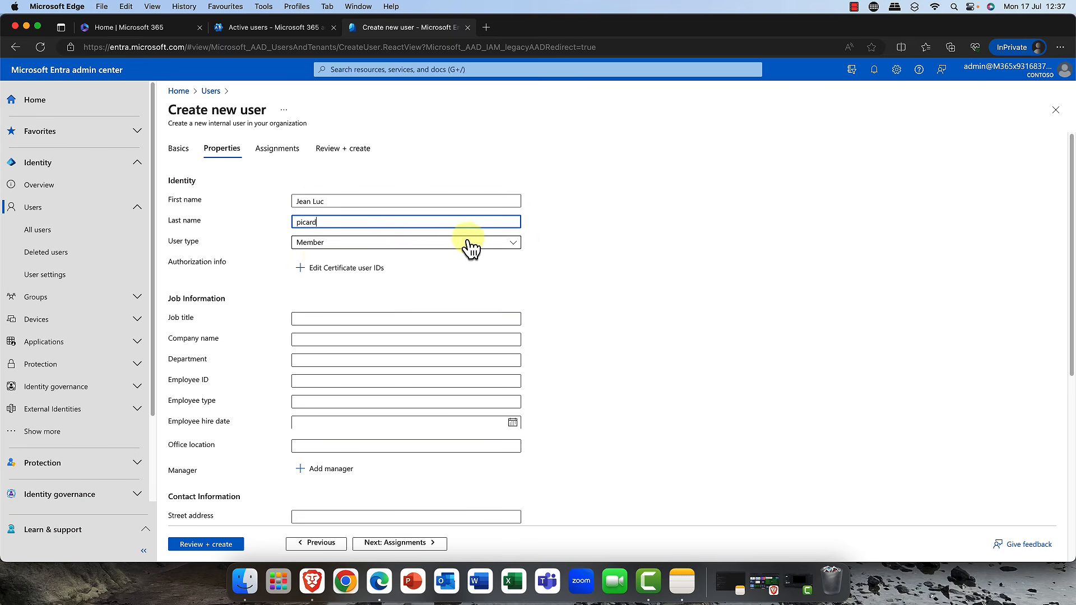
# - Keep the user type as Member and set the job title to Manager
pyautogui.click(522, 242)
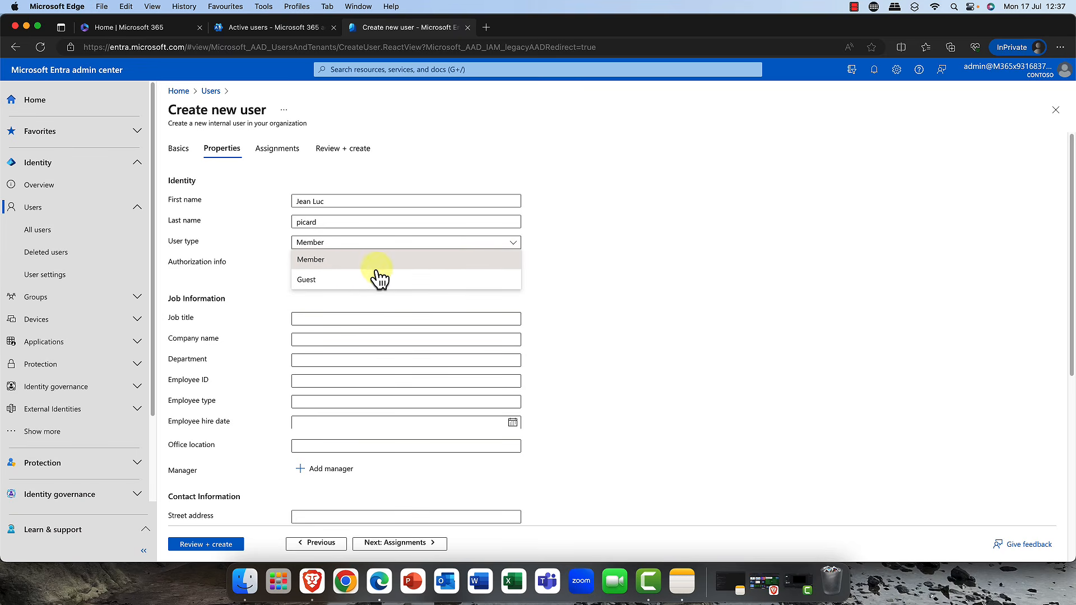
pyautogui.click(329, 266)
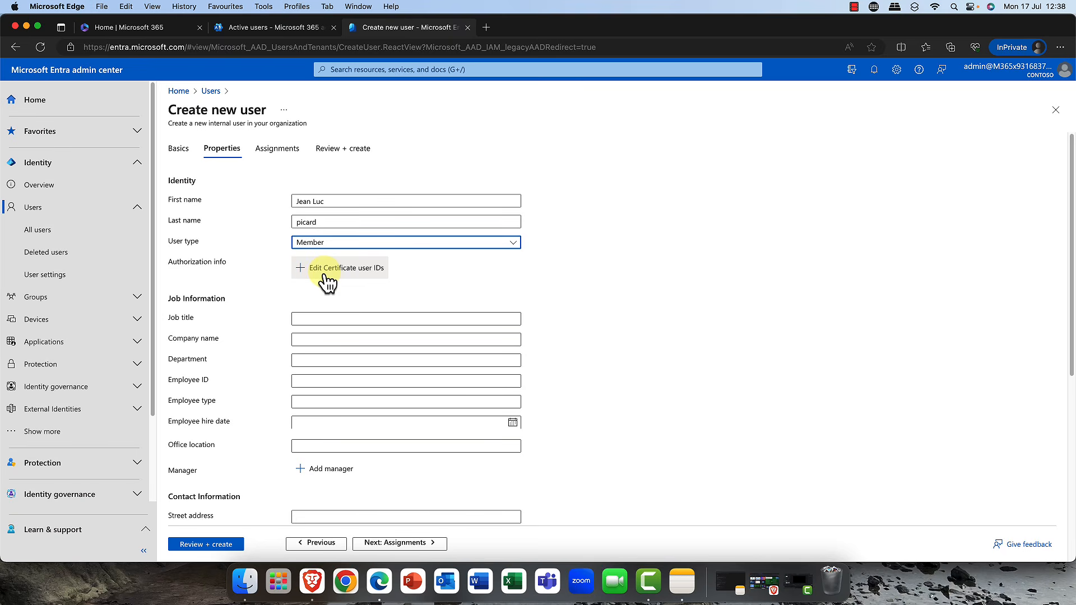
pyautogui.click(326, 317)
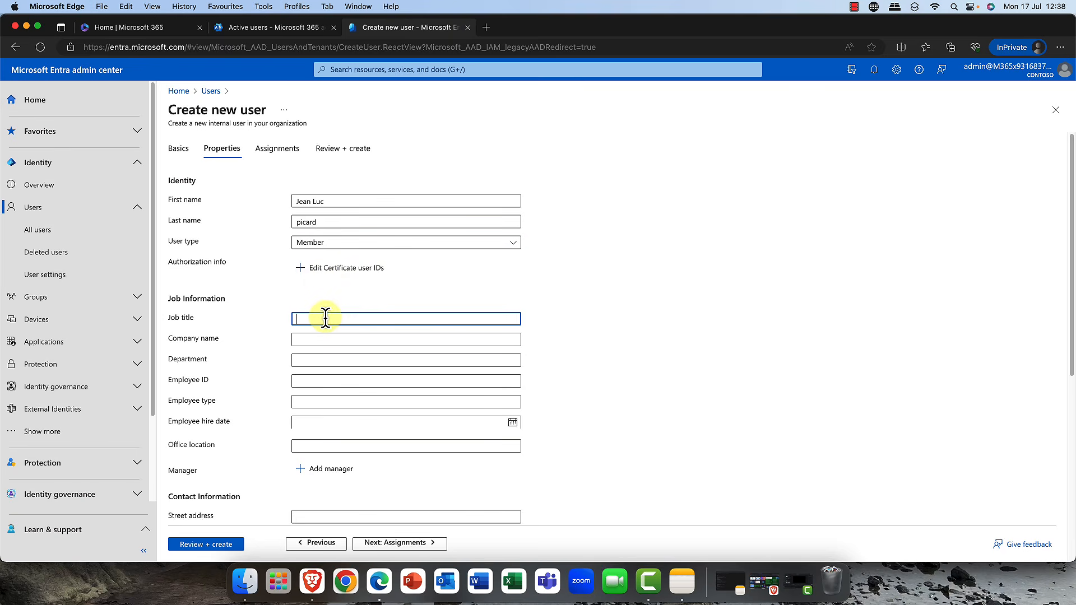
pyautogui.write('Manager')
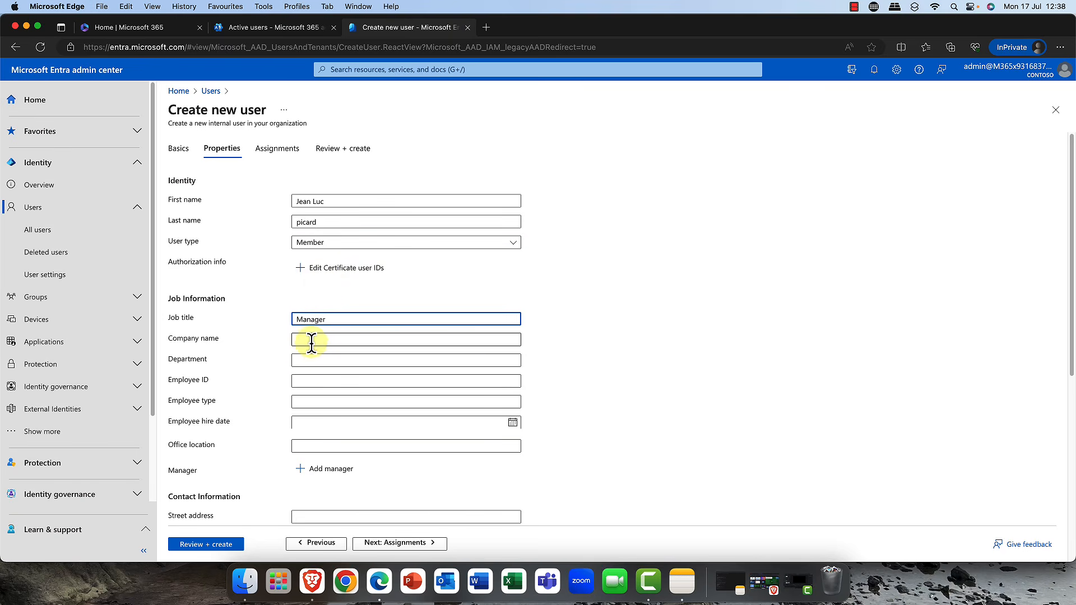
# - Set the department to Sales and the office location to Oslo
pyautogui.click(313, 360)
pyautogui.write('S')
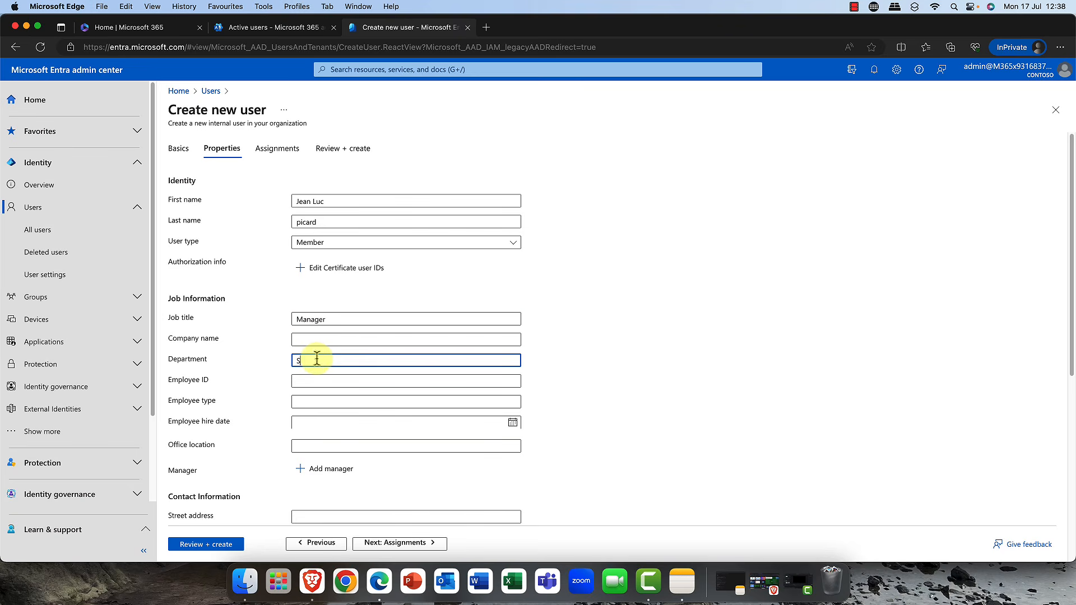
pyautogui.write('ales')
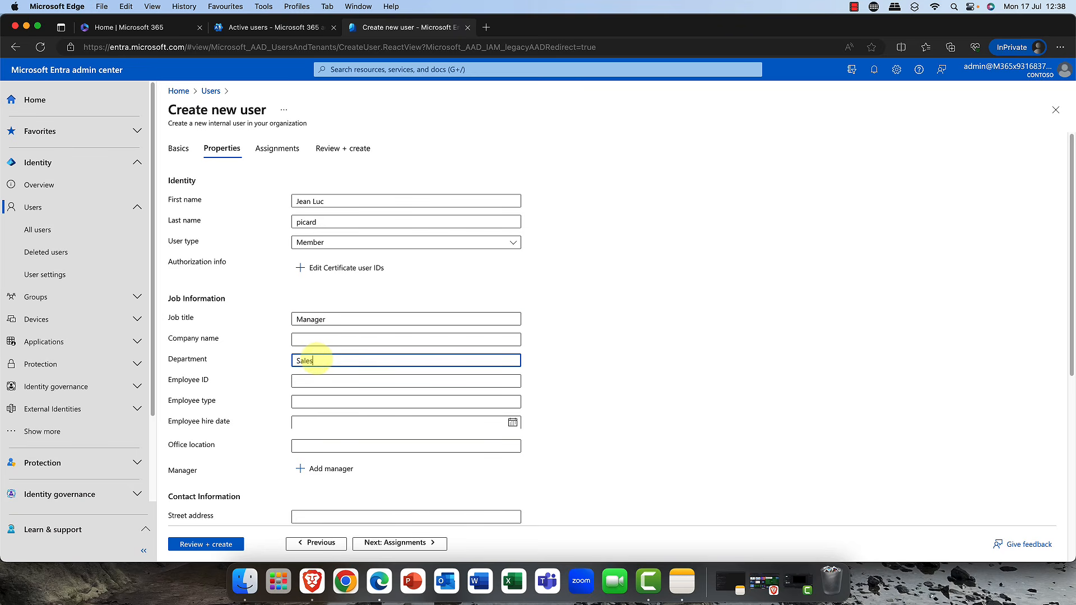
pyautogui.click(315, 446)
pyautogui.write('oslo')
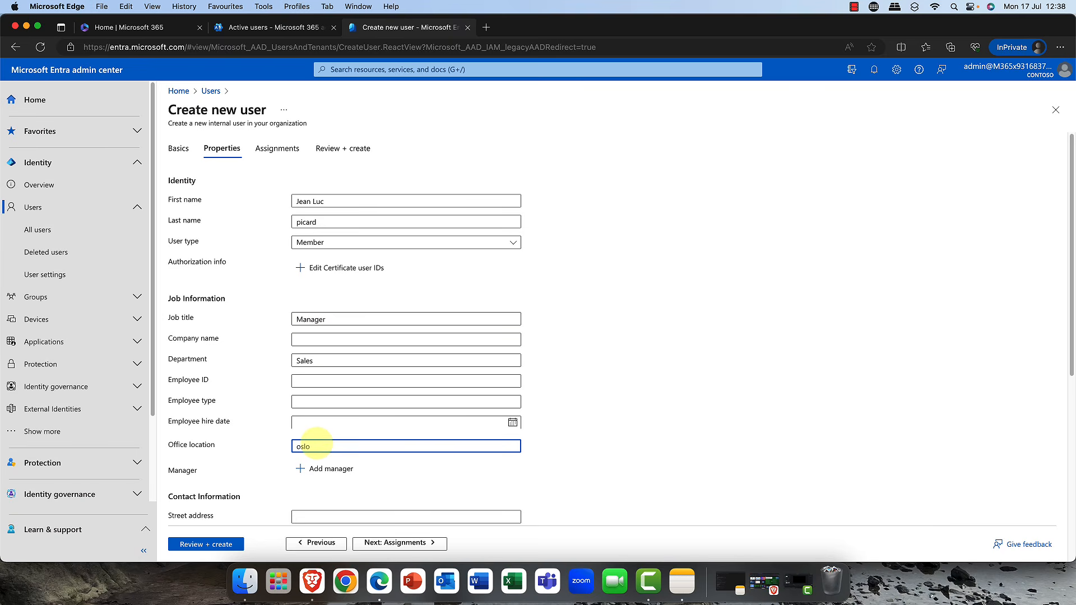
pyautogui.press('BackSpace')
pyautogui.write('Oslo')
# - Set the contact information city to Oslo
pyautogui.scroll(-3, 309, 477)
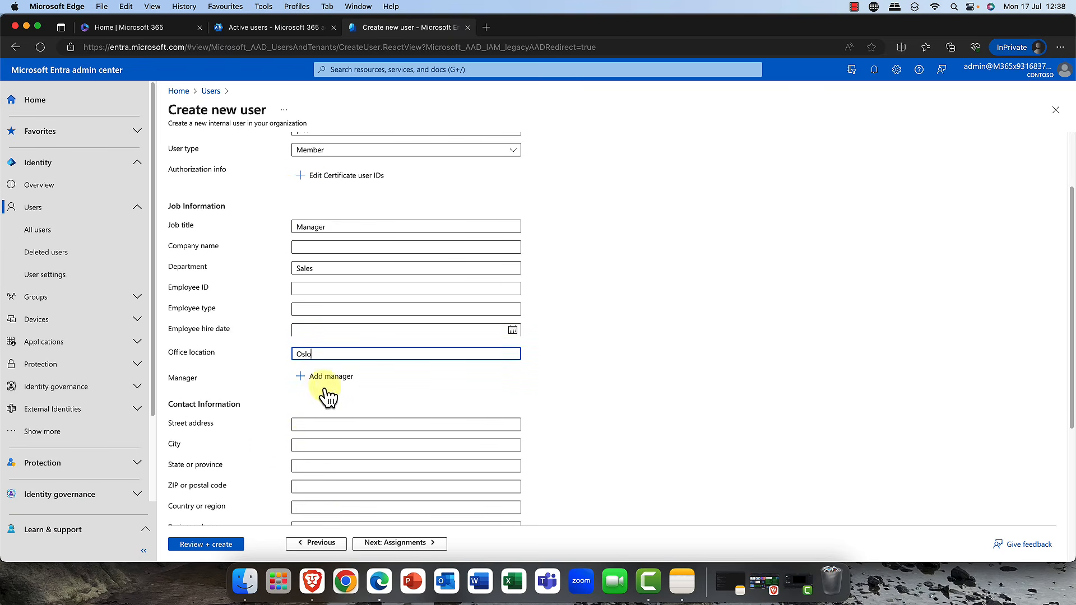
pyautogui.scroll(-3, 316, 382)
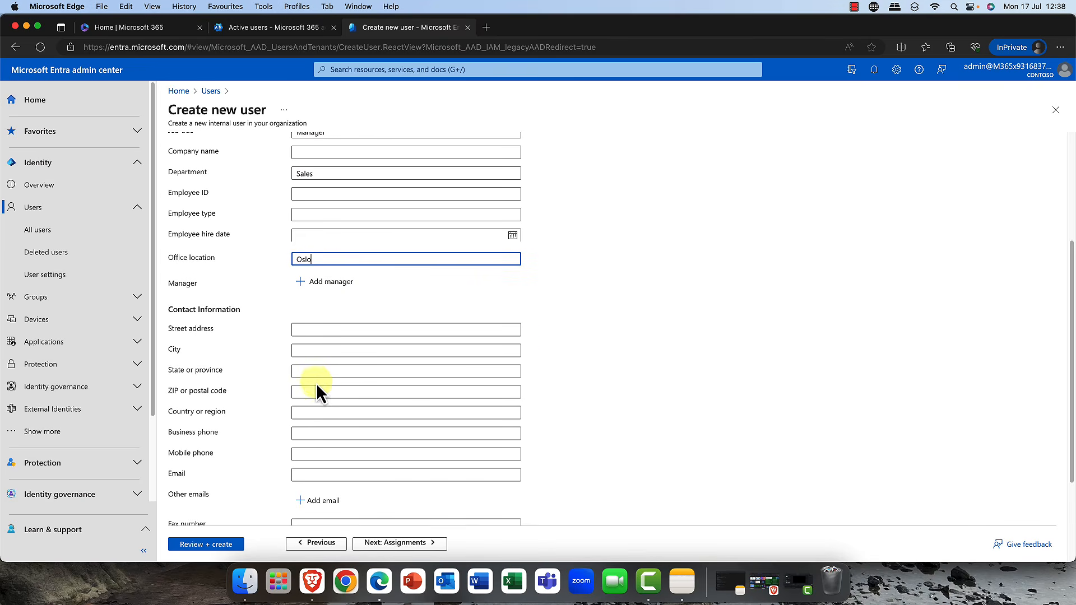
pyautogui.click(317, 352)
pyautogui.write('Oslo')
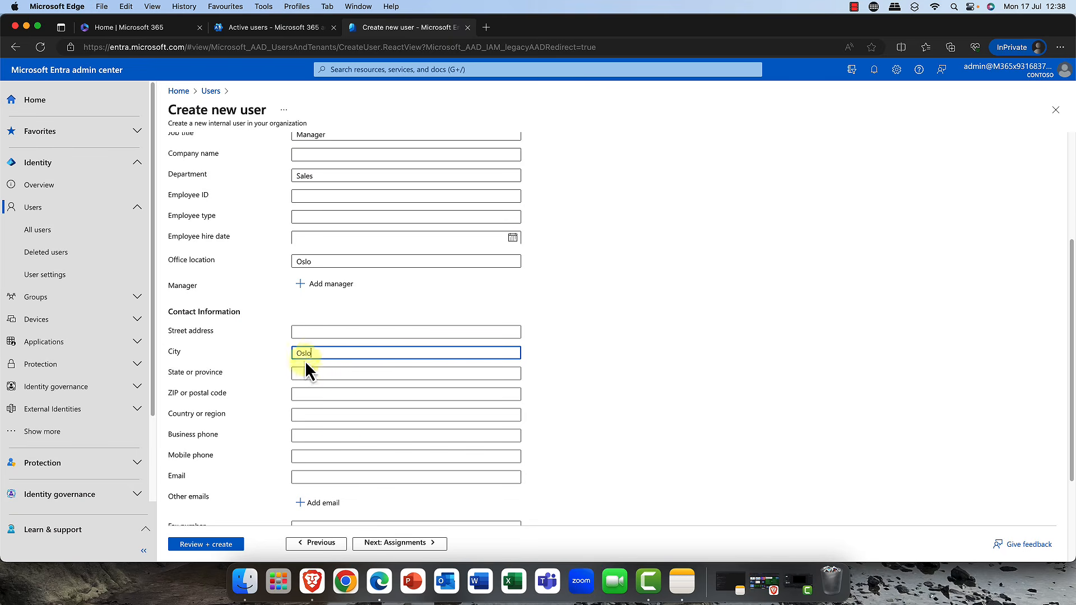
# - Browse the remaining contact, parental controls and settings fields of the form
pyautogui.scroll(-4, 330, 412)
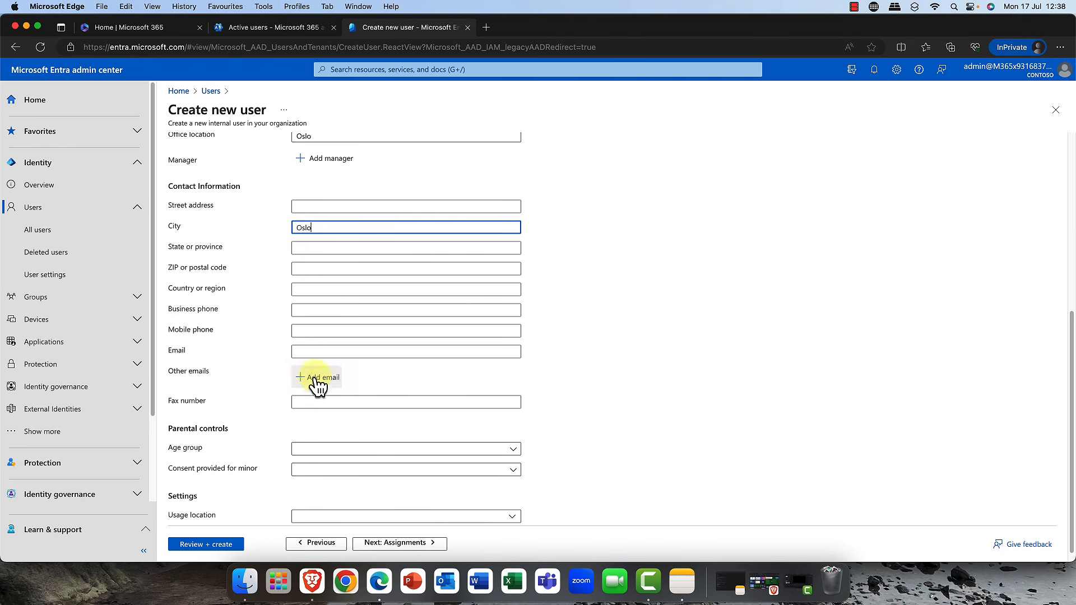
pyautogui.scroll(-1, 328, 333)
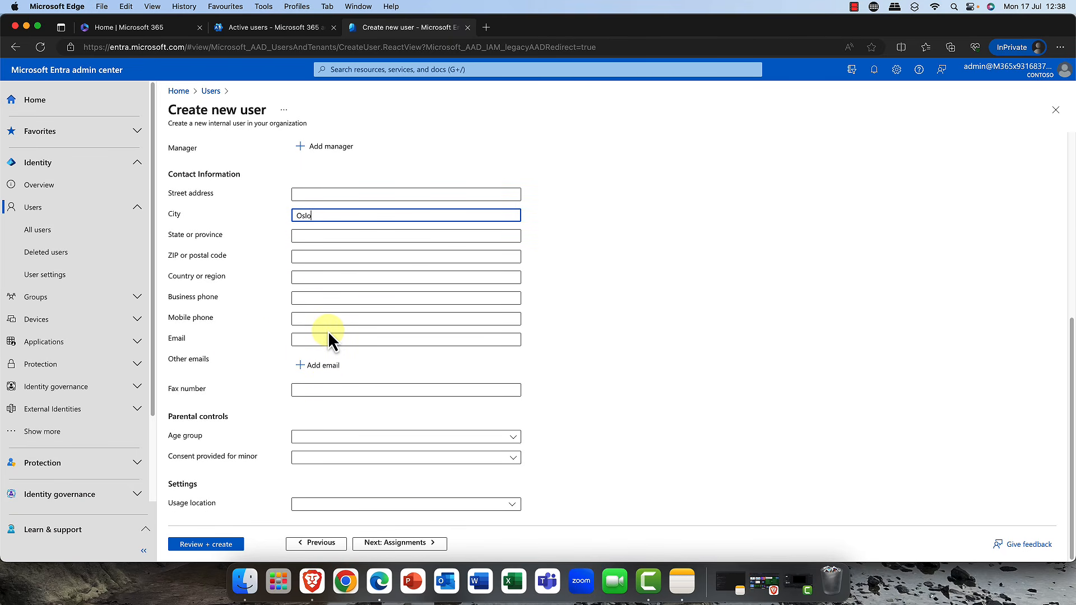
pyautogui.scroll(1, 328, 336)
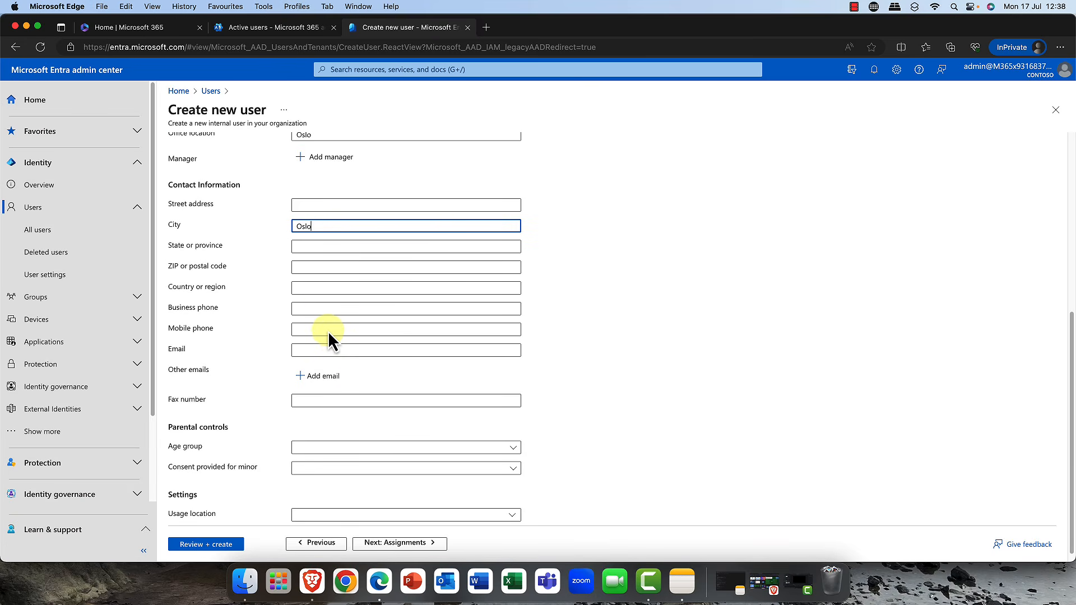
pyautogui.scroll(3, 327, 334)
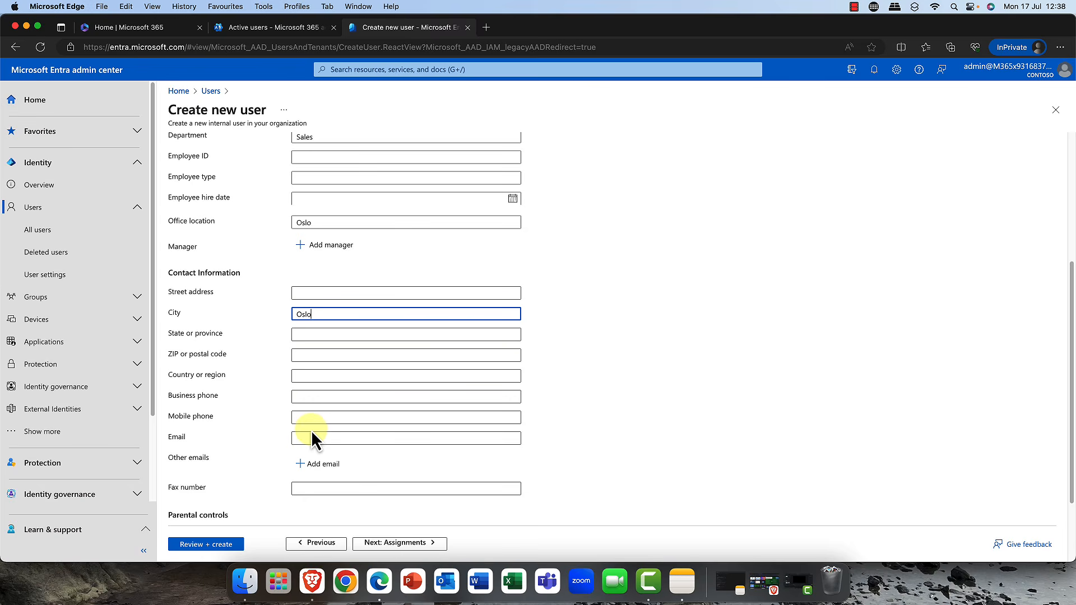
pyautogui.scroll(-3, 313, 435)
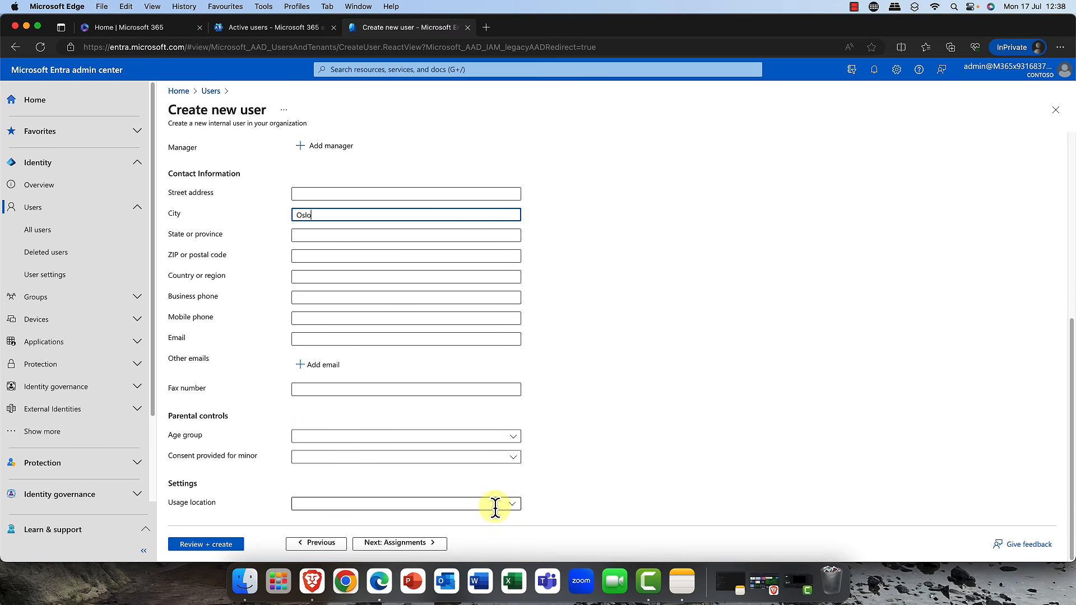
# - Set the usage location to United States
pyautogui.click(513, 504)
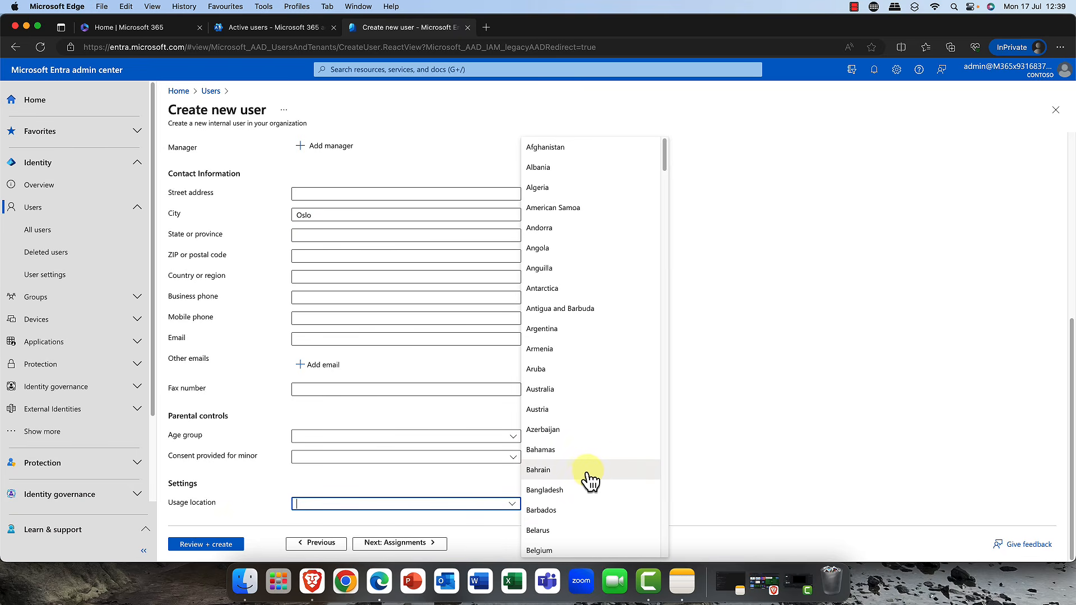
pyautogui.scroll(-10, 588, 444)
pyautogui.scroll(-20, 592, 448)
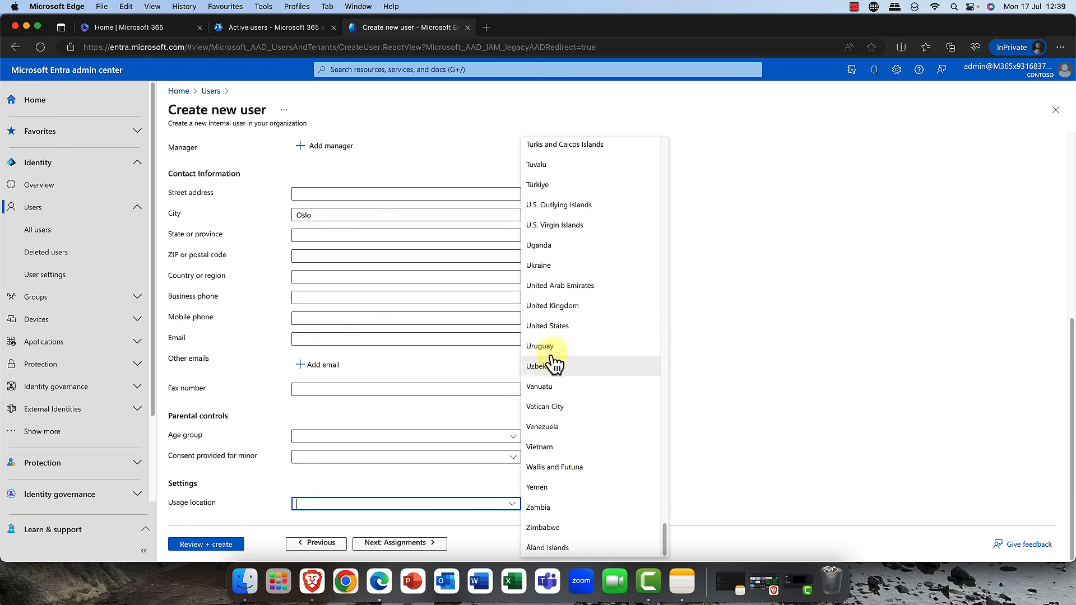
pyautogui.click(547, 326)
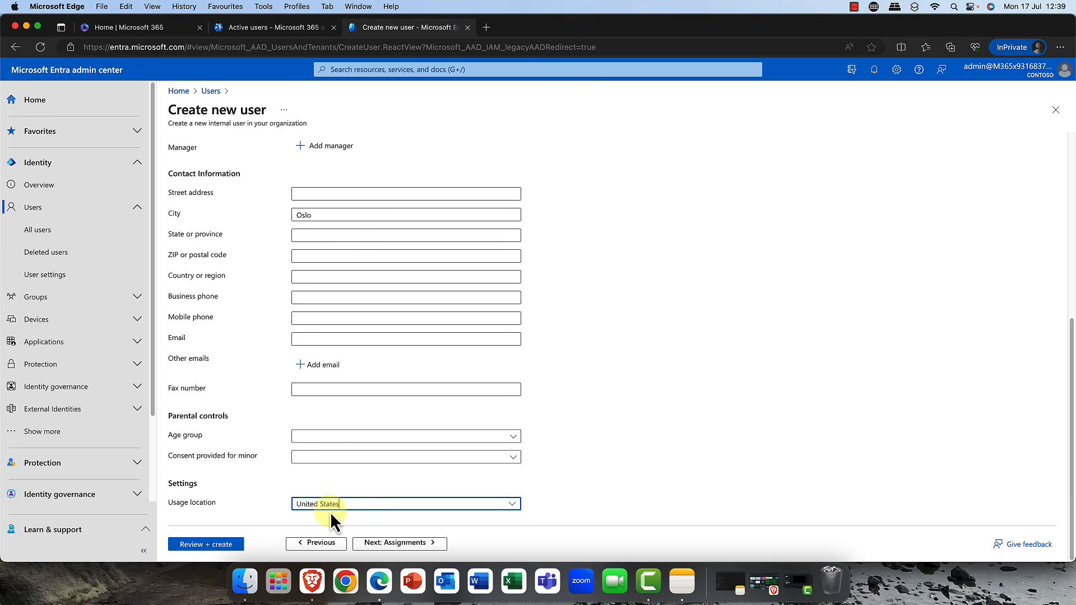
# - Move to assignments and add the new user to the Oslo Office group, found by searching for Oslo
pyautogui.click(419, 543)
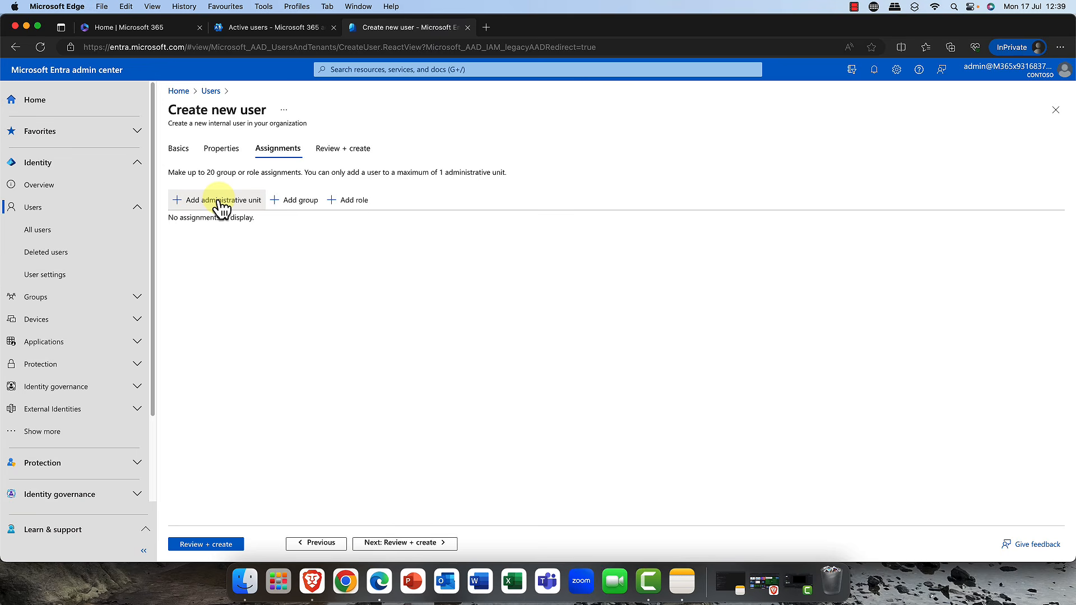
pyautogui.click(308, 202)
pyautogui.click(509, 178)
pyautogui.write('Oslo')
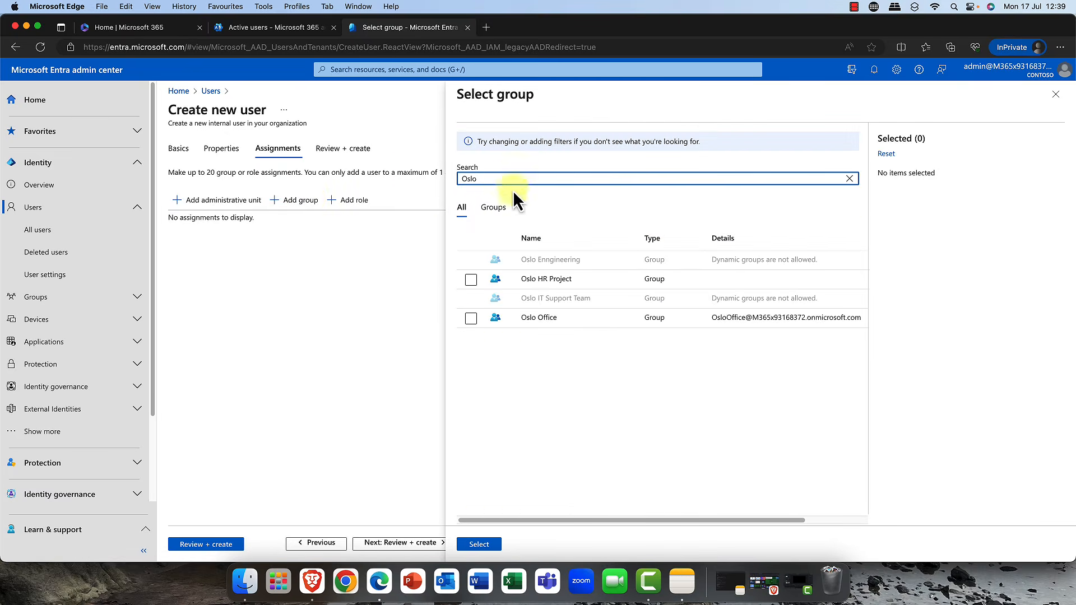
pyautogui.click(471, 319)
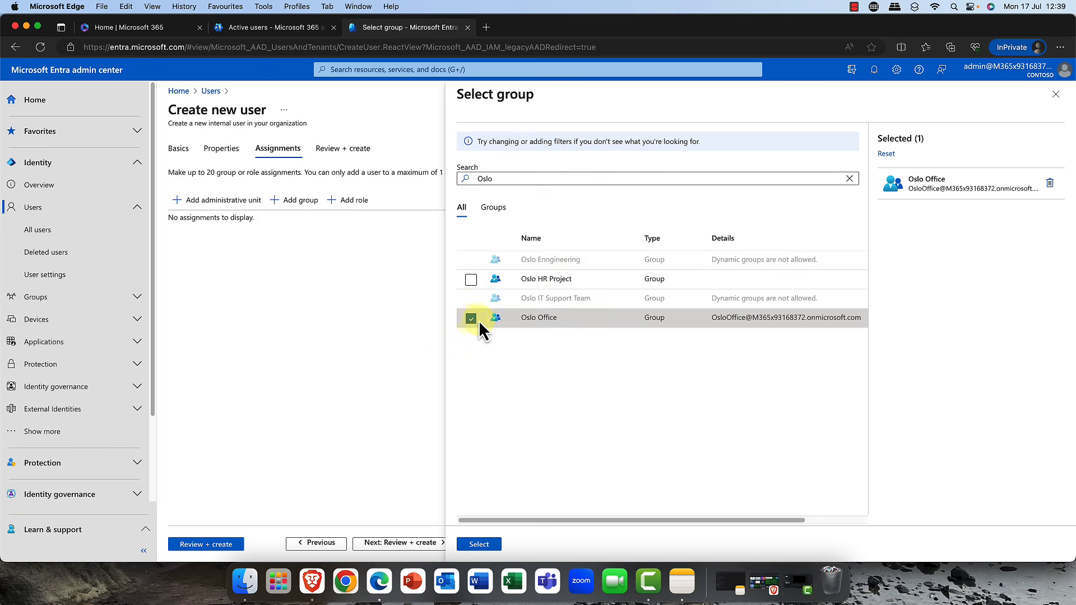
pyautogui.click(474, 546)
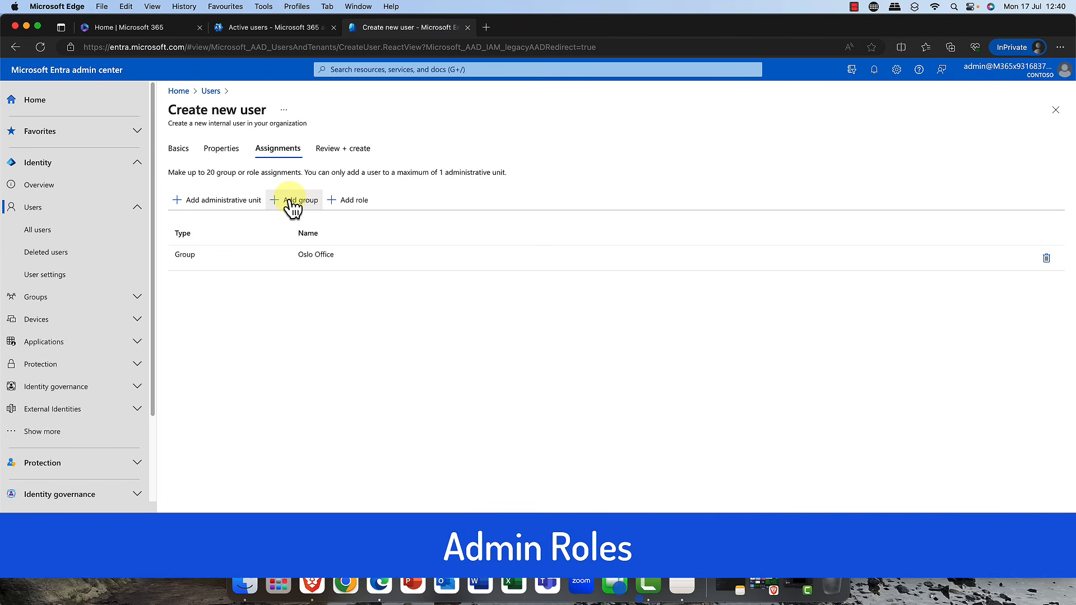
# - Assign the Exchange Administrator directory role to the new user
pyautogui.click(355, 201)
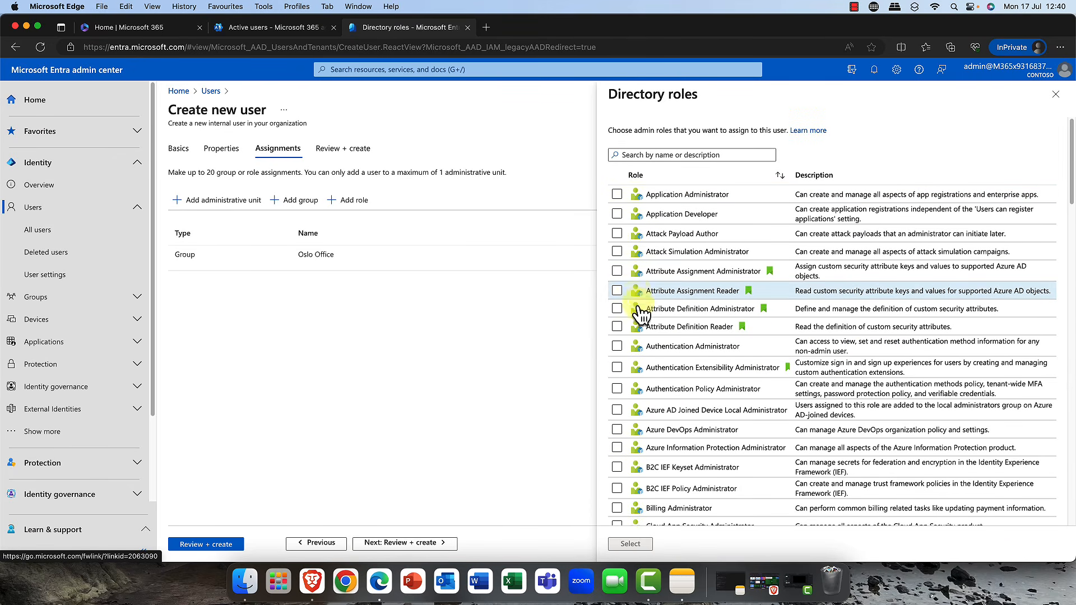
pyautogui.scroll(-3, 645, 314)
pyautogui.scroll(-7, 648, 325)
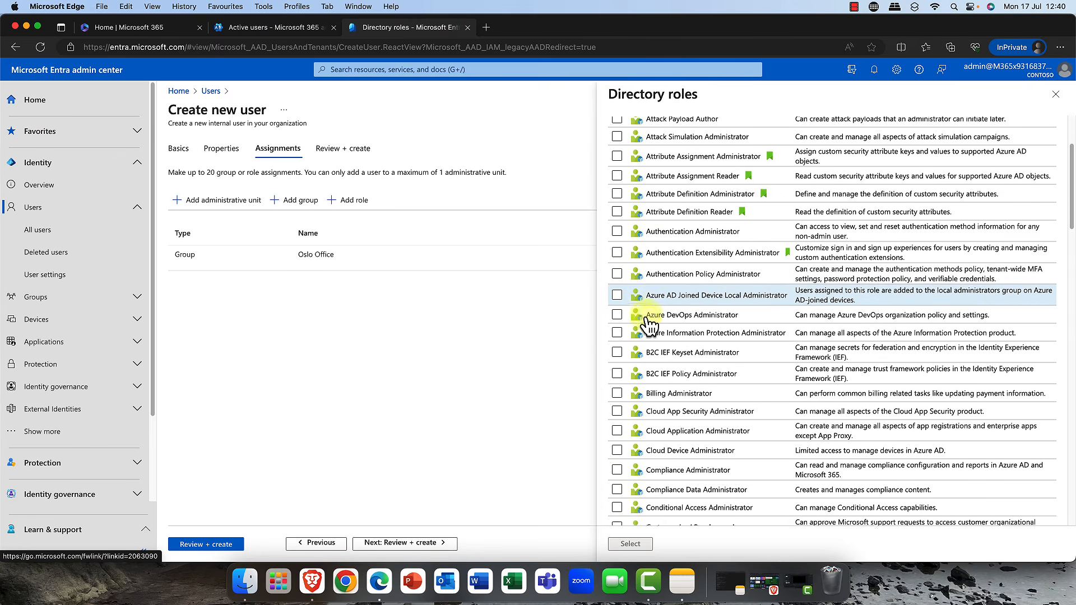
pyautogui.scroll(-4, 649, 325)
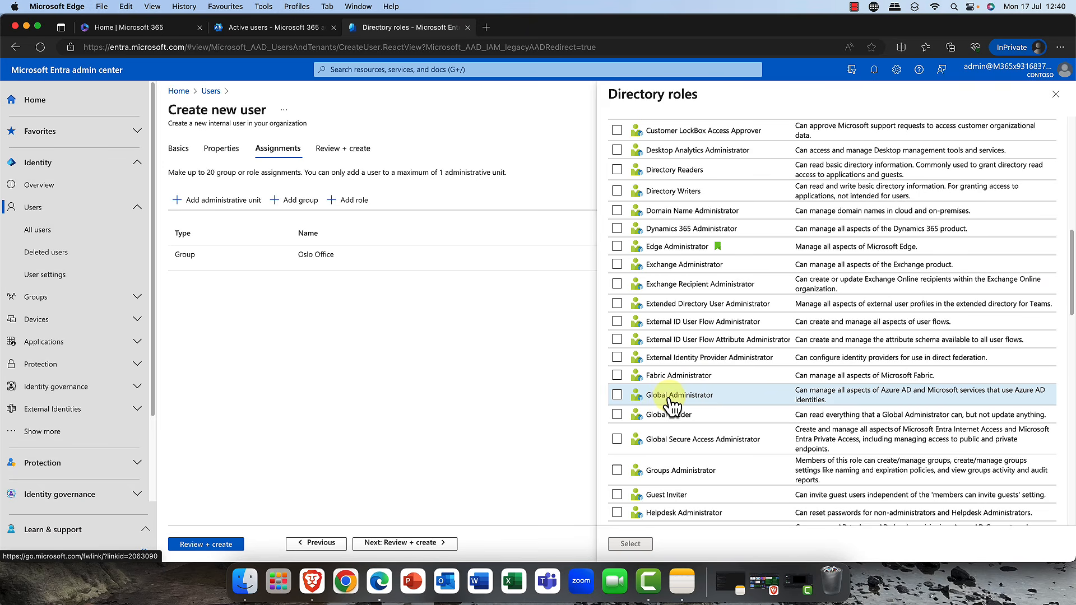
pyautogui.scroll(5, 671, 402)
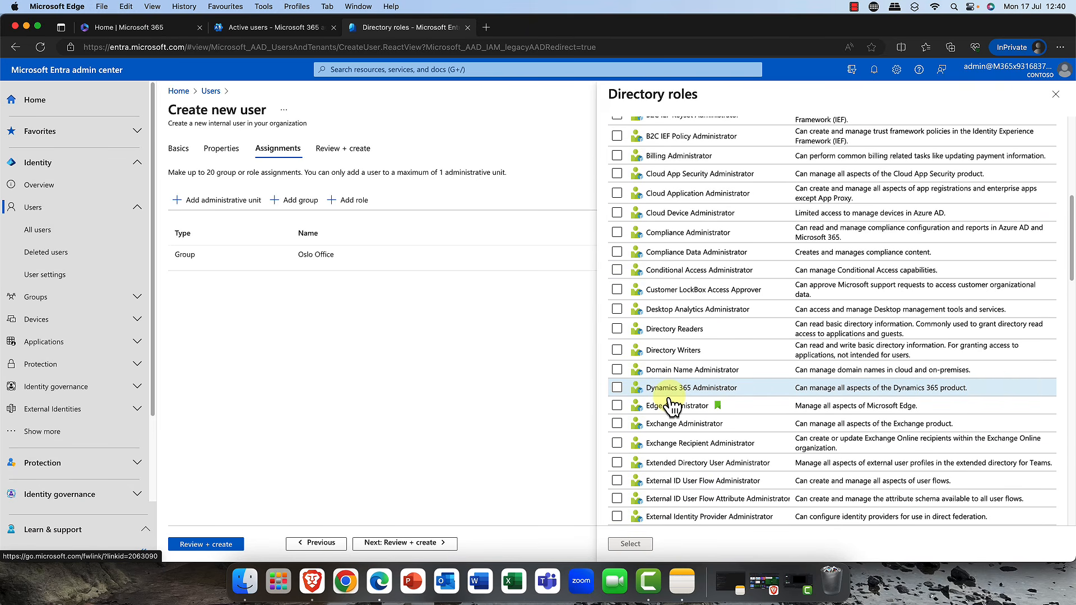
pyautogui.scroll(4, 671, 402)
pyautogui.scroll(8, 671, 402)
pyautogui.scroll(-6, 670, 403)
pyautogui.scroll(-8, 671, 402)
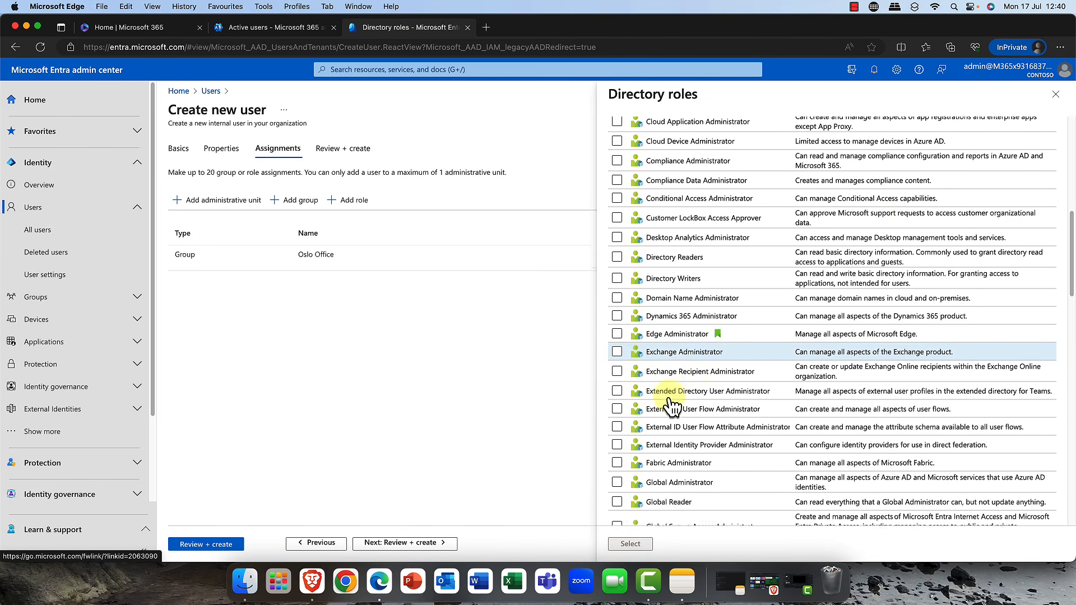
pyautogui.scroll(-5, 671, 402)
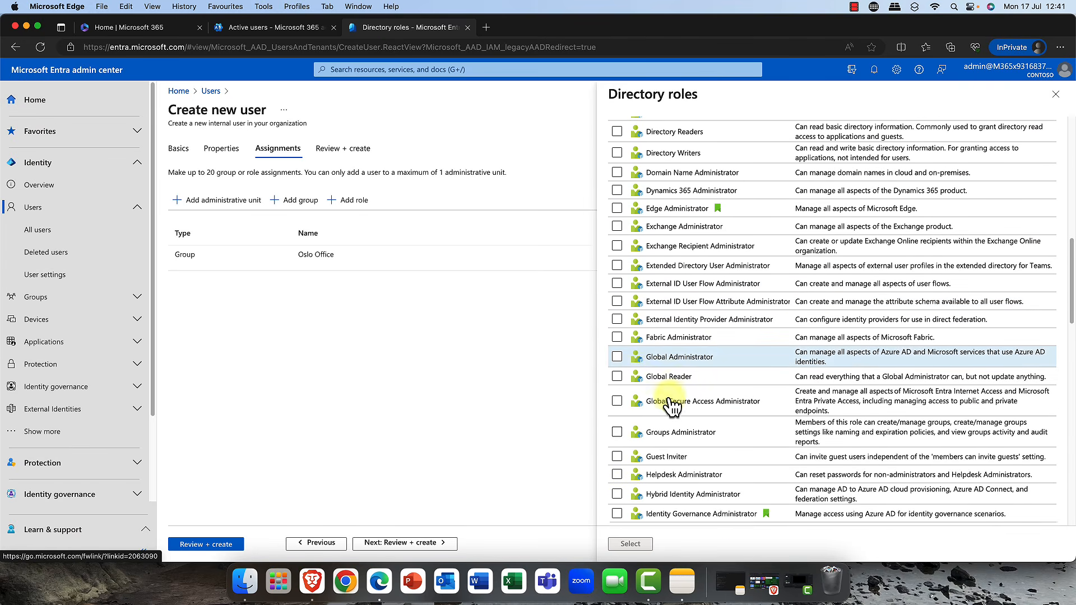
pyautogui.scroll(-1, 671, 406)
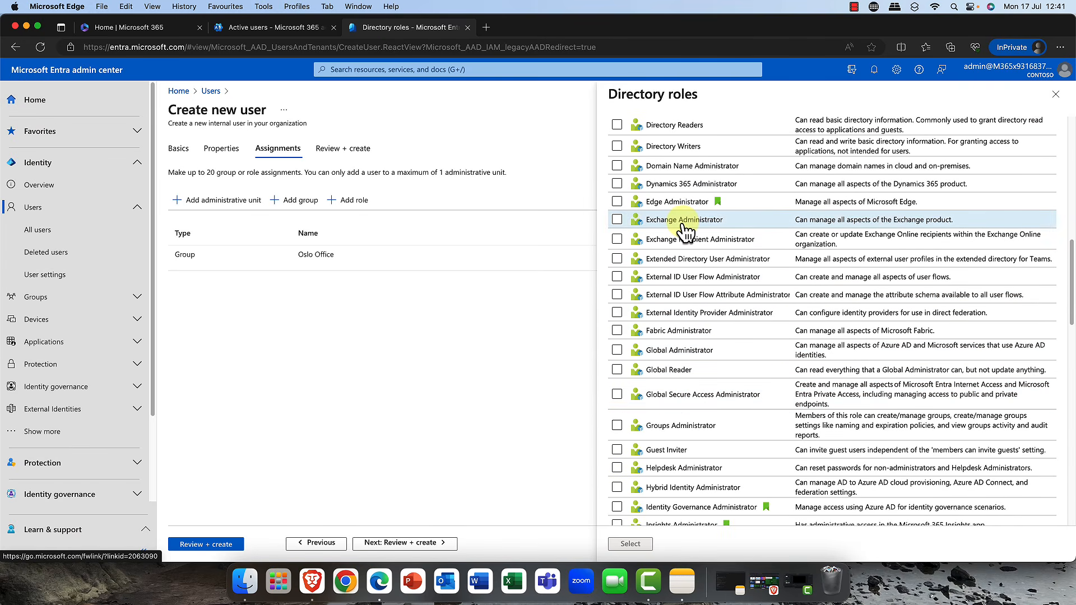
pyautogui.click(655, 224)
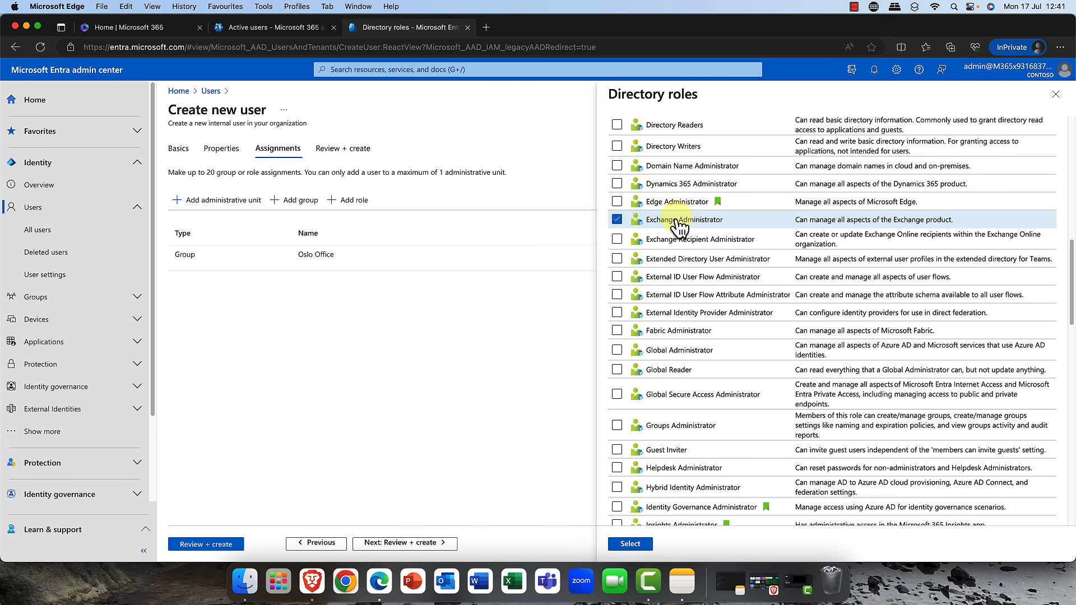
pyautogui.click(630, 545)
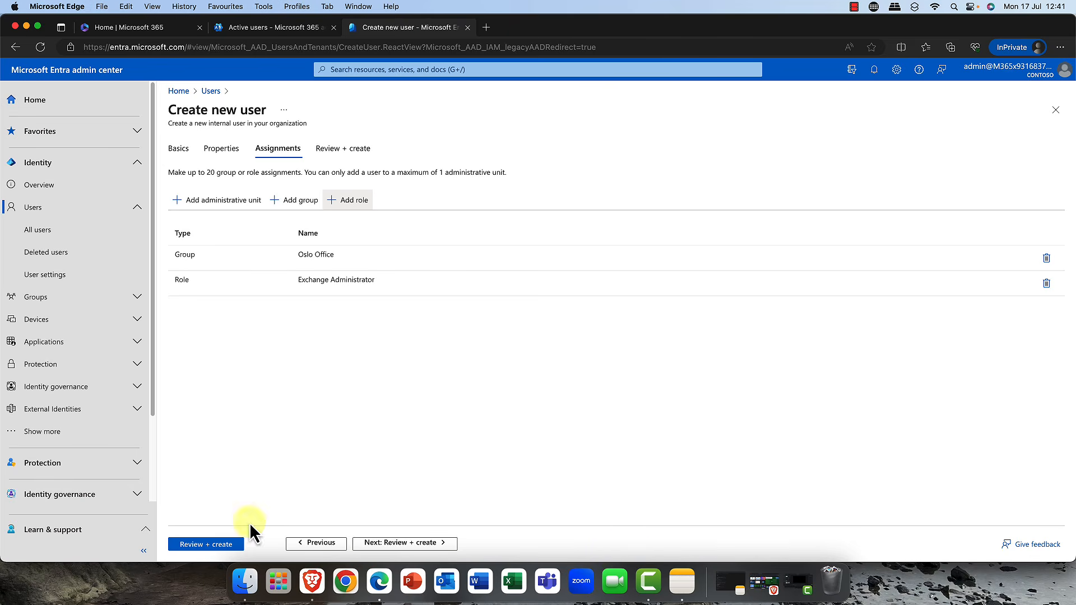
# - Review the new user's details and create the account
pyautogui.click(423, 548)
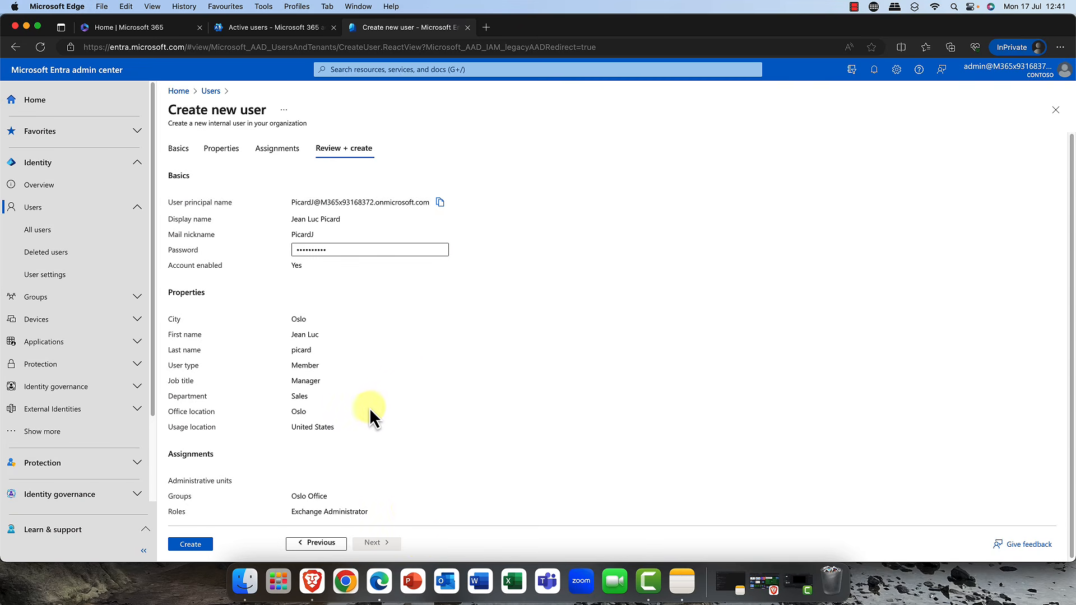
pyautogui.click(191, 543)
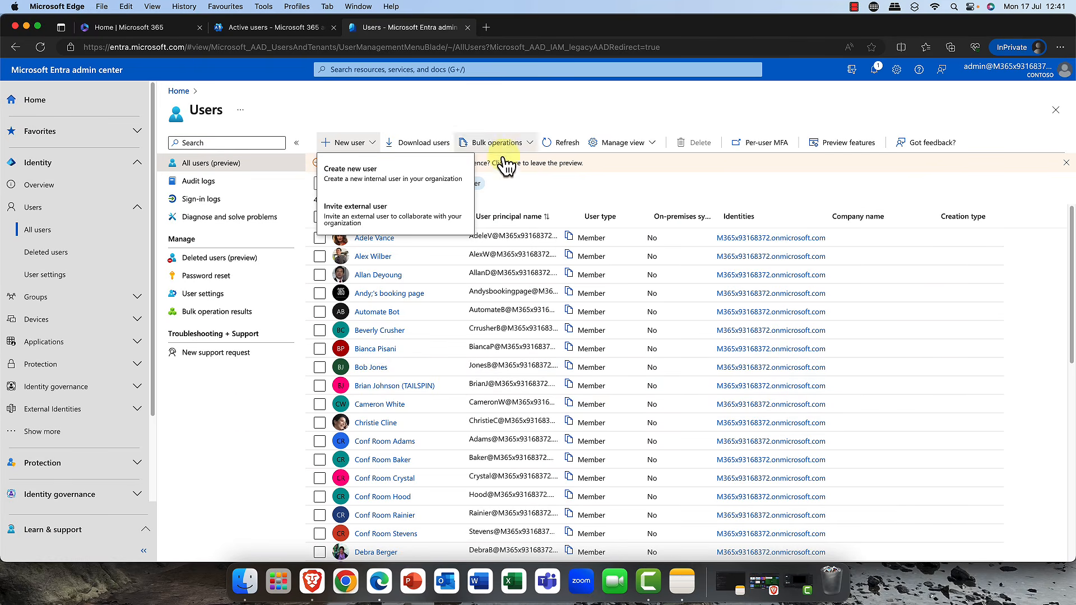
# - Refresh the users list and open the newly created user's profile
pyautogui.click(355, 144)
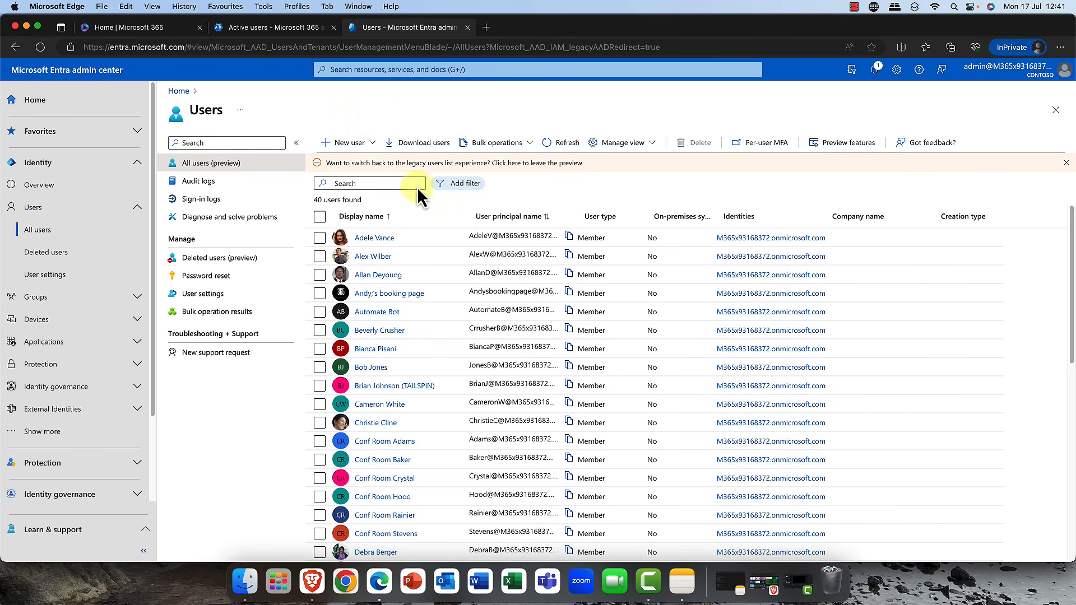
pyautogui.click(38, 47)
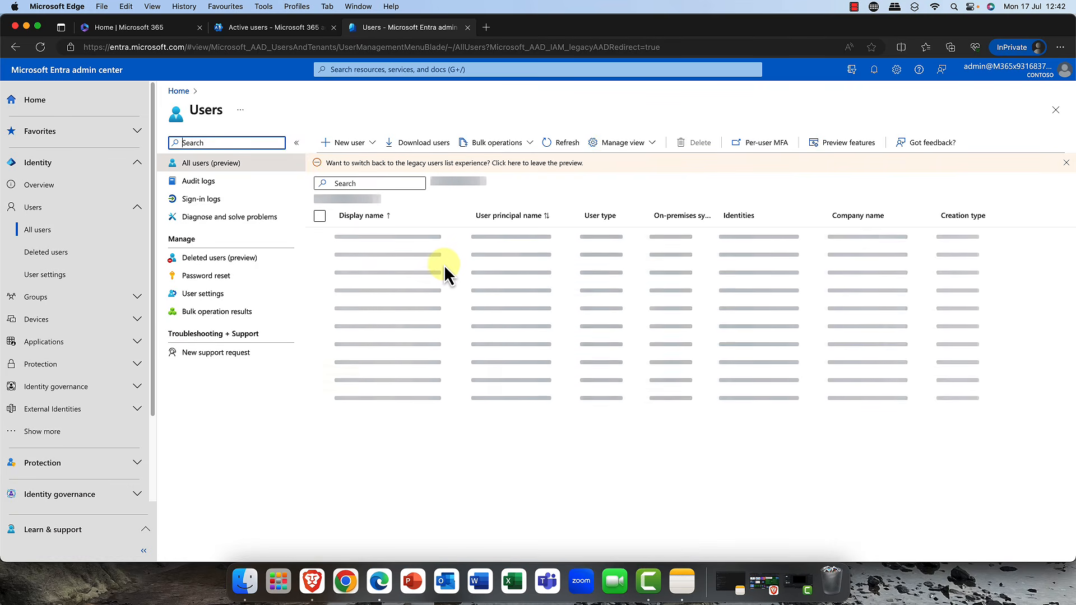
pyautogui.scroll(-5, 443, 302)
pyautogui.scroll(-5, 443, 330)
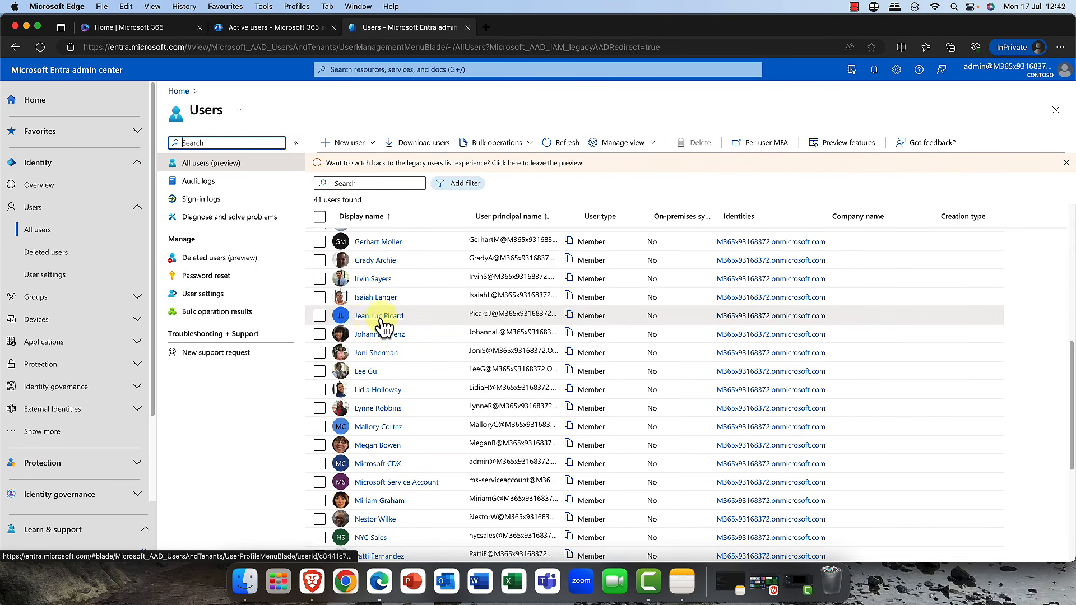
pyautogui.click(370, 317)
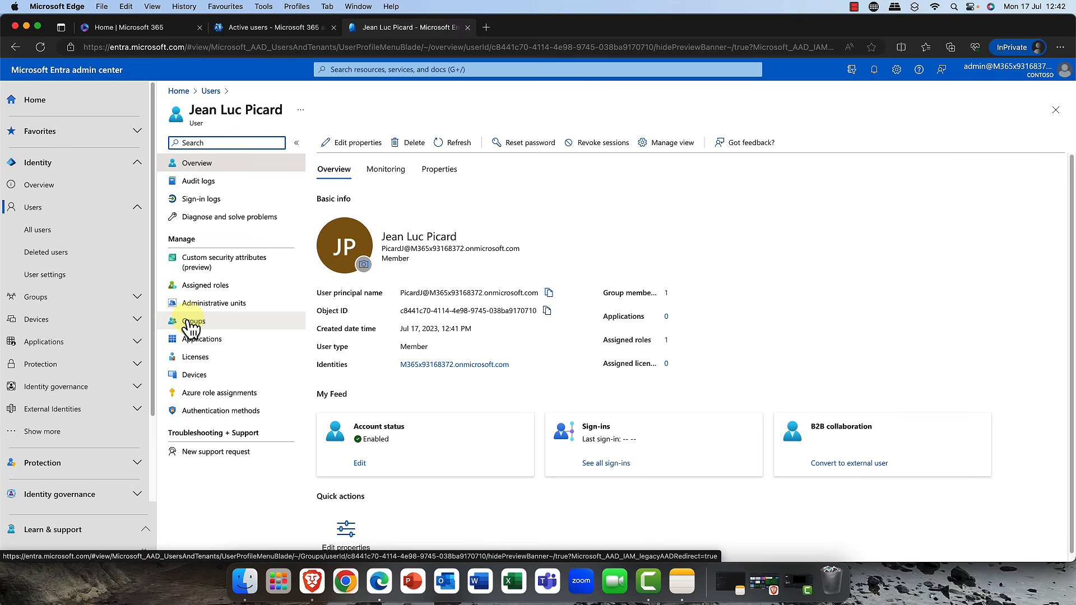
# - Open the user's licenses and select the Enterprise Mobility + Security E5 and Office 365 E5 licenses
pyautogui.click(203, 361)
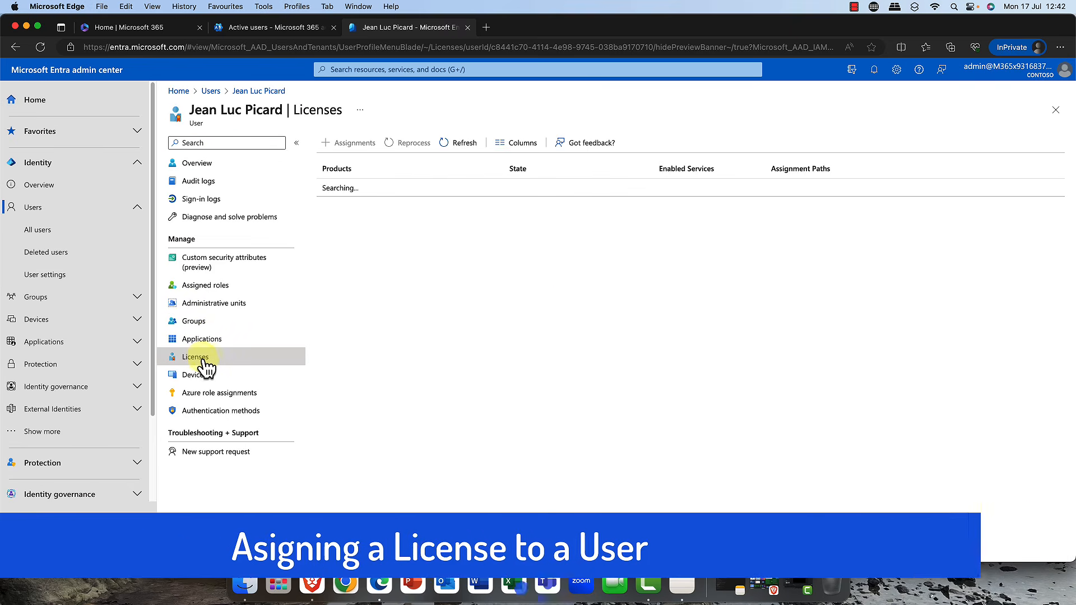
pyautogui.click(343, 145)
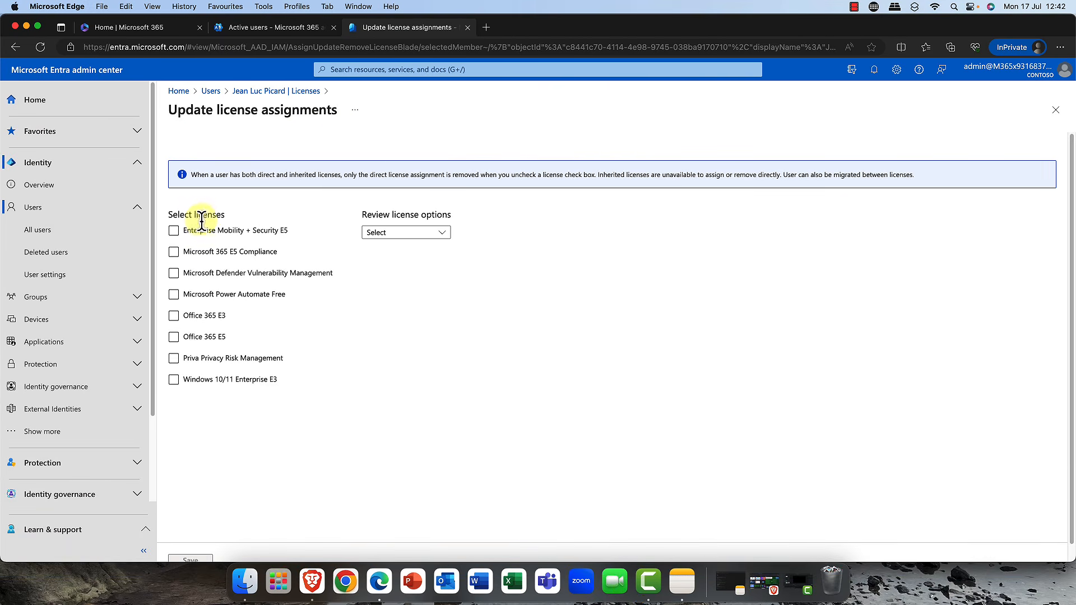
pyautogui.click(197, 338)
pyautogui.click(191, 274)
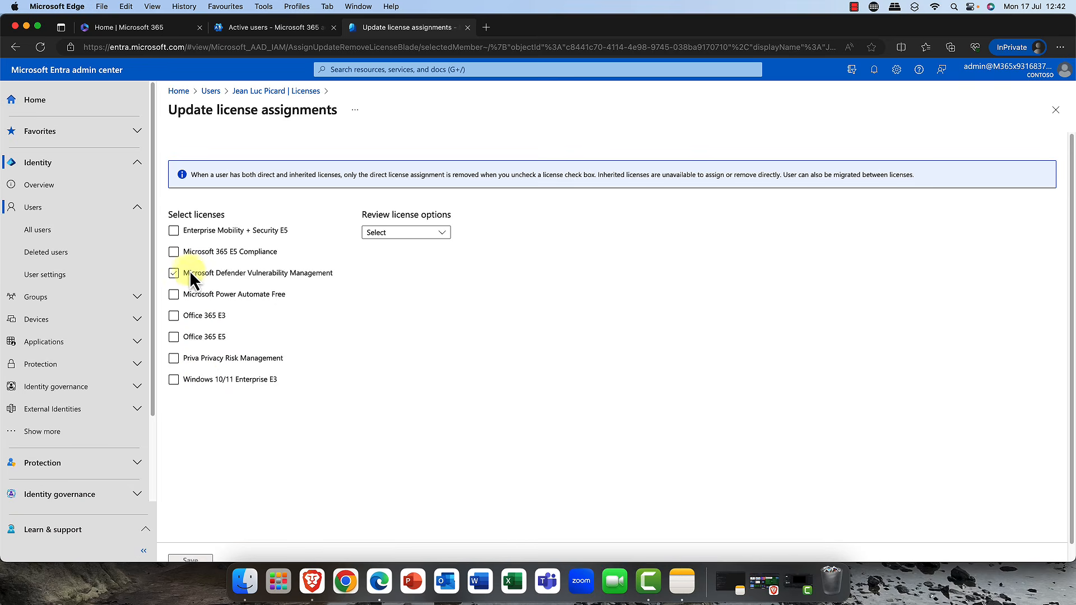
pyautogui.click(172, 234)
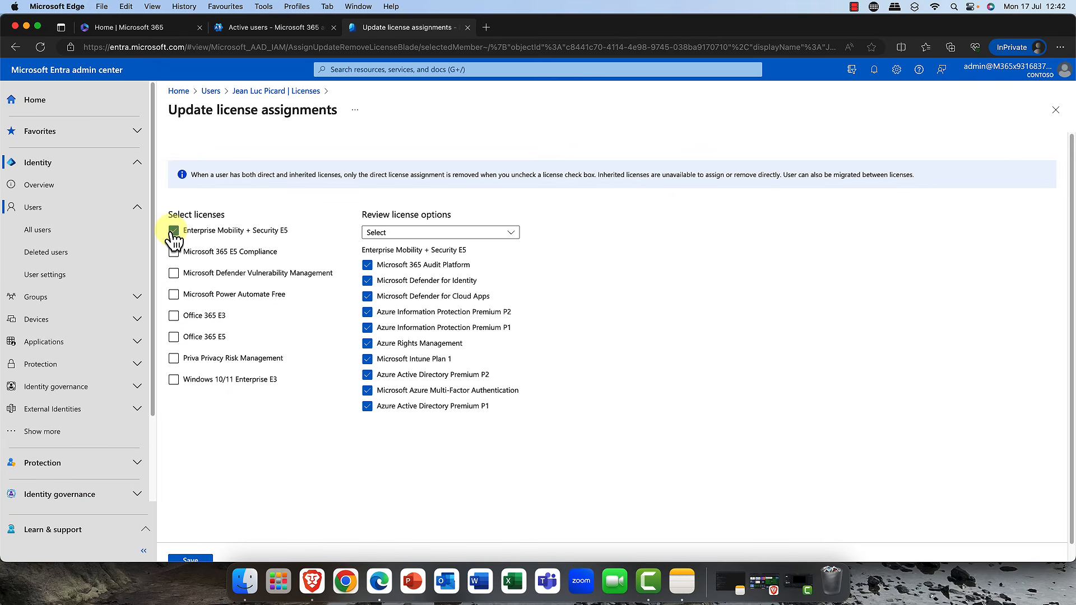
pyautogui.click(174, 339)
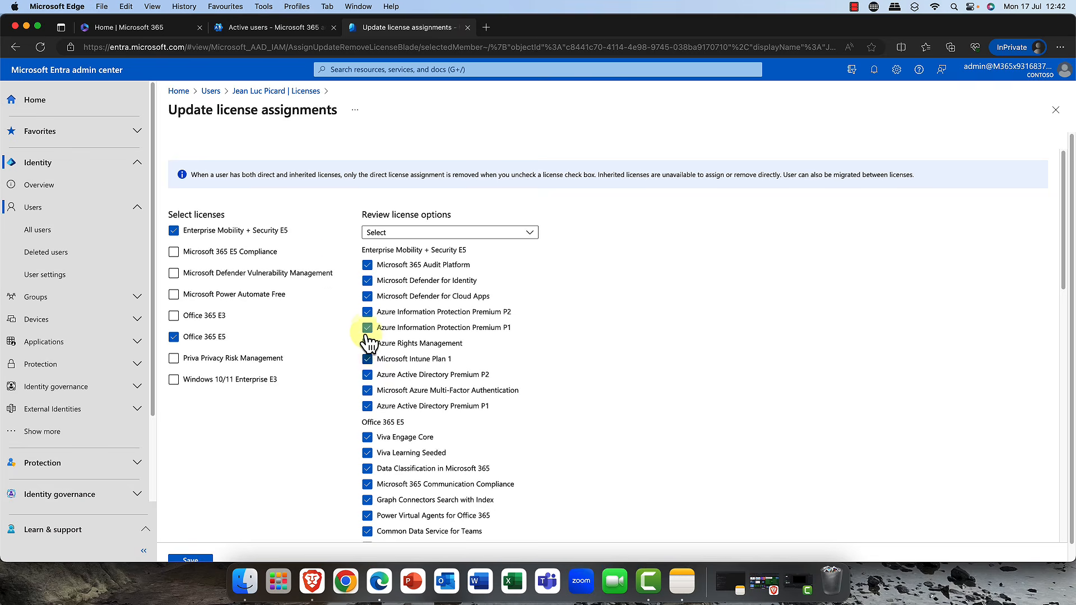
# - Turn off the Whiteboard (Plan 3) service and save the license assignments
pyautogui.scroll(-10, 365, 426)
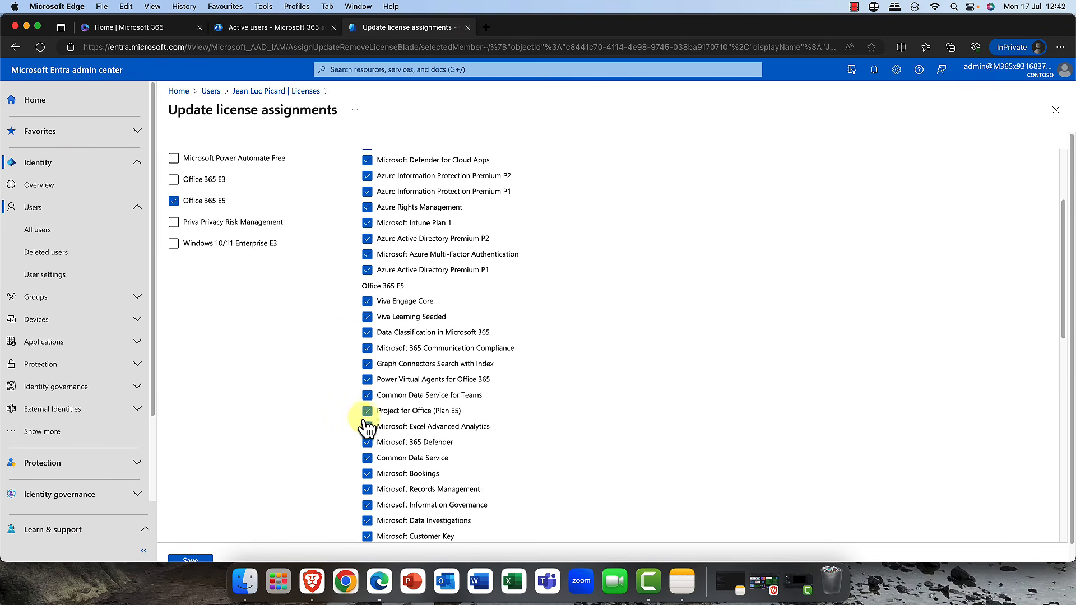
pyautogui.scroll(1, 365, 428)
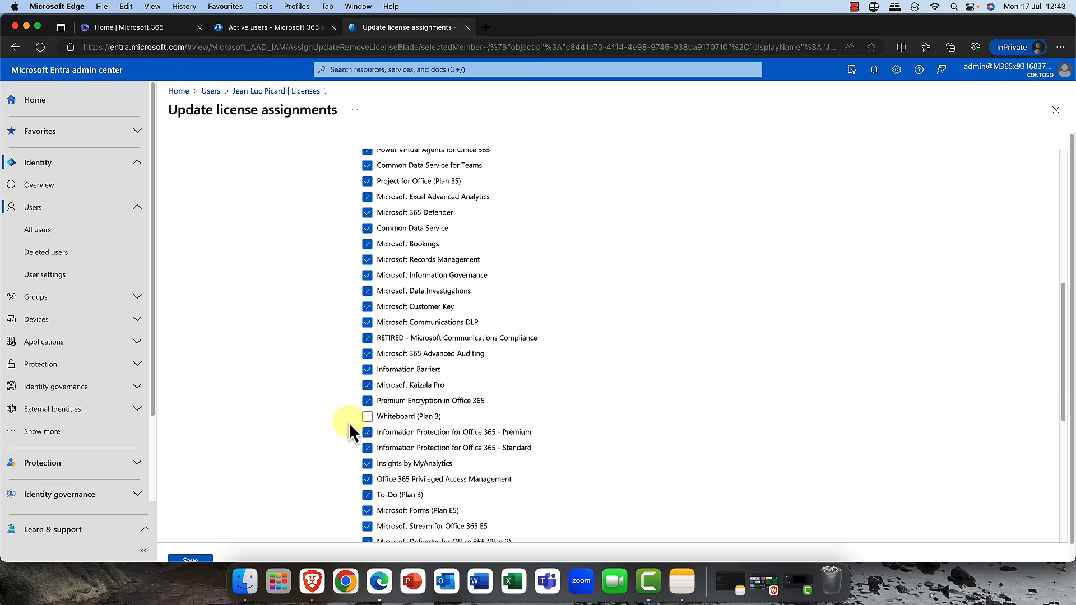
pyautogui.click(367, 417)
pyautogui.scroll(-6, 372, 405)
pyautogui.scroll(10, 374, 415)
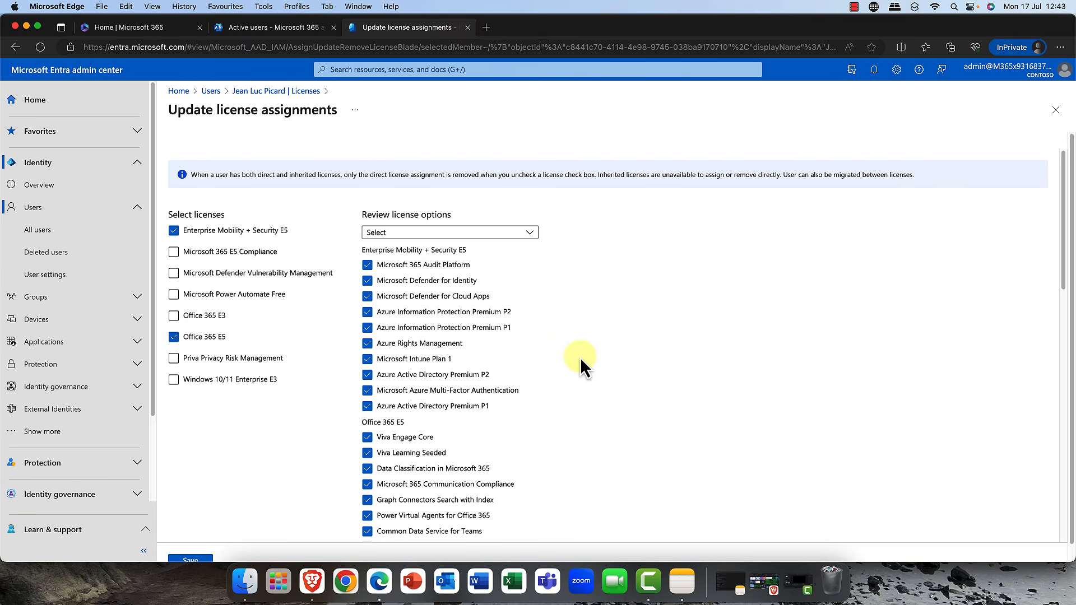
pyautogui.scroll(-14, 550, 363)
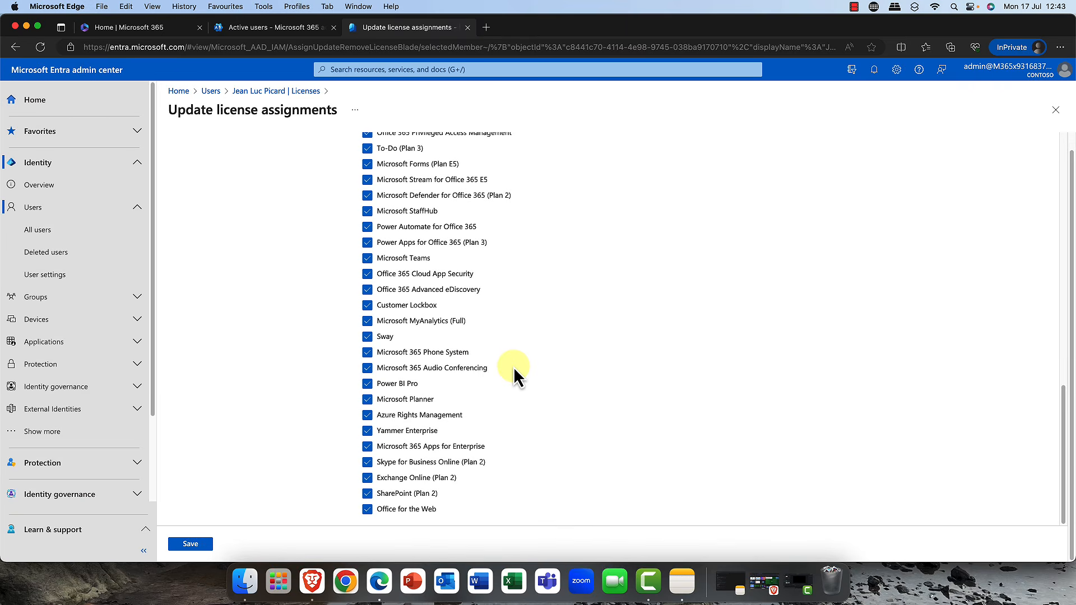
pyautogui.click(187, 545)
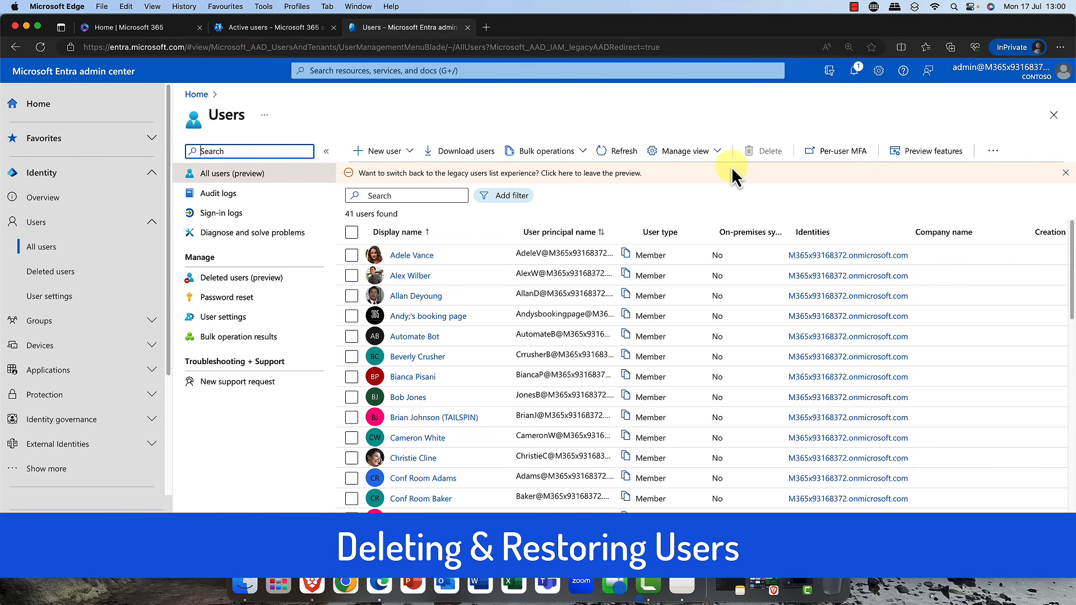
# - Select one existing user account in the users list and delete it
pyautogui.click(352, 397)
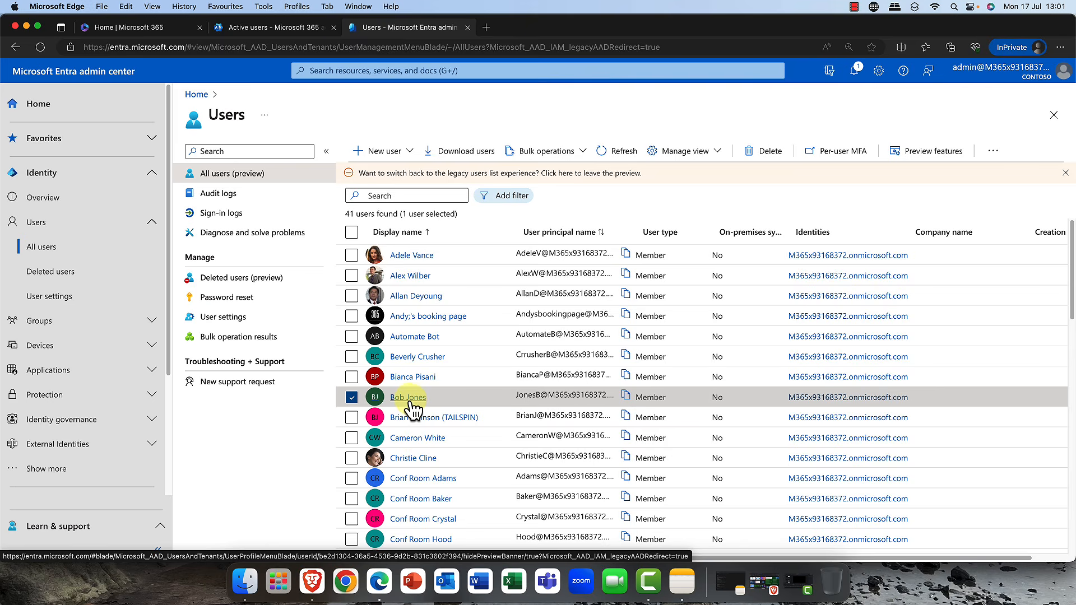
pyautogui.click(764, 150)
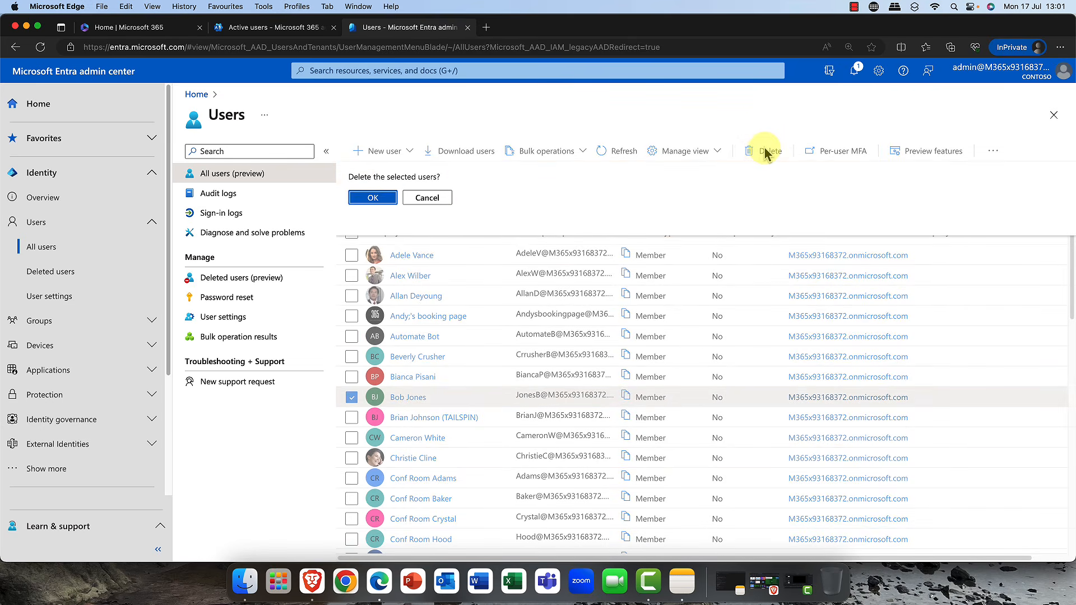
pyautogui.click(368, 199)
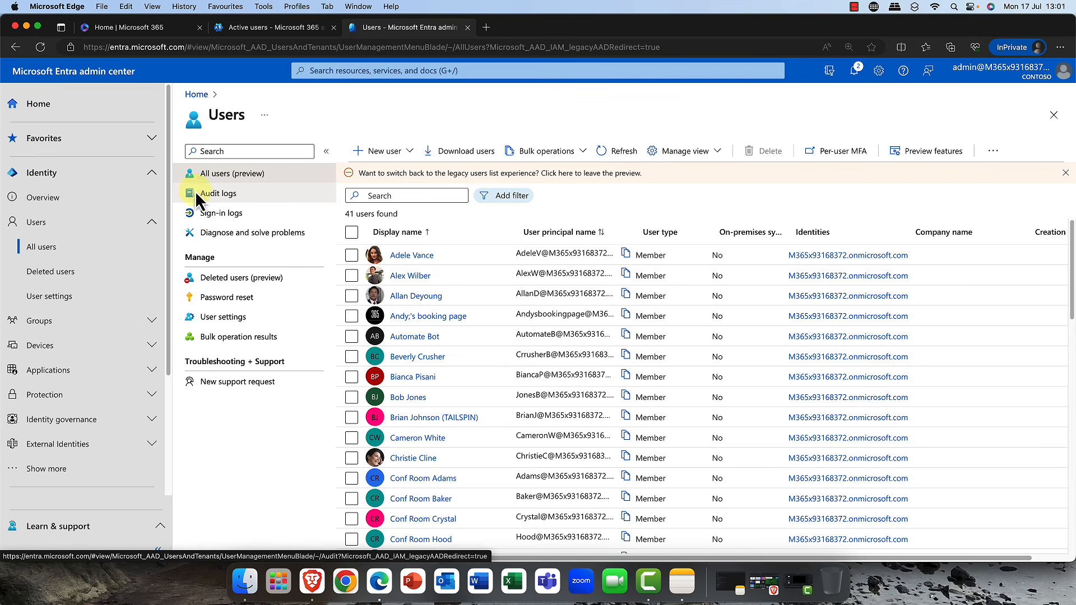
# - Restore the user just deleted from the deleted users list
pyautogui.click(54, 274)
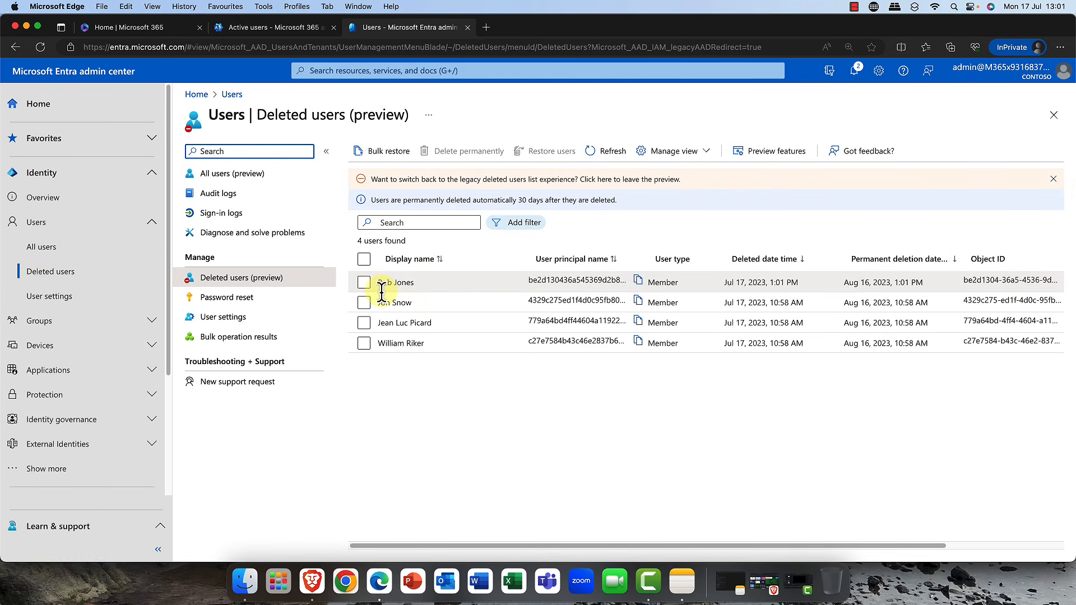
pyautogui.click(364, 285)
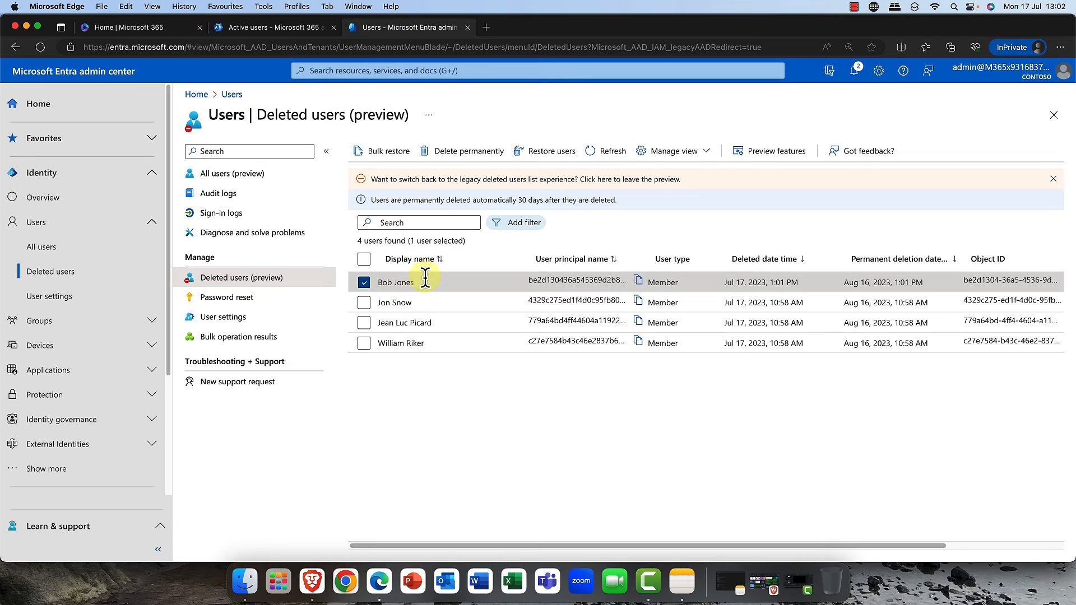
pyautogui.click(540, 153)
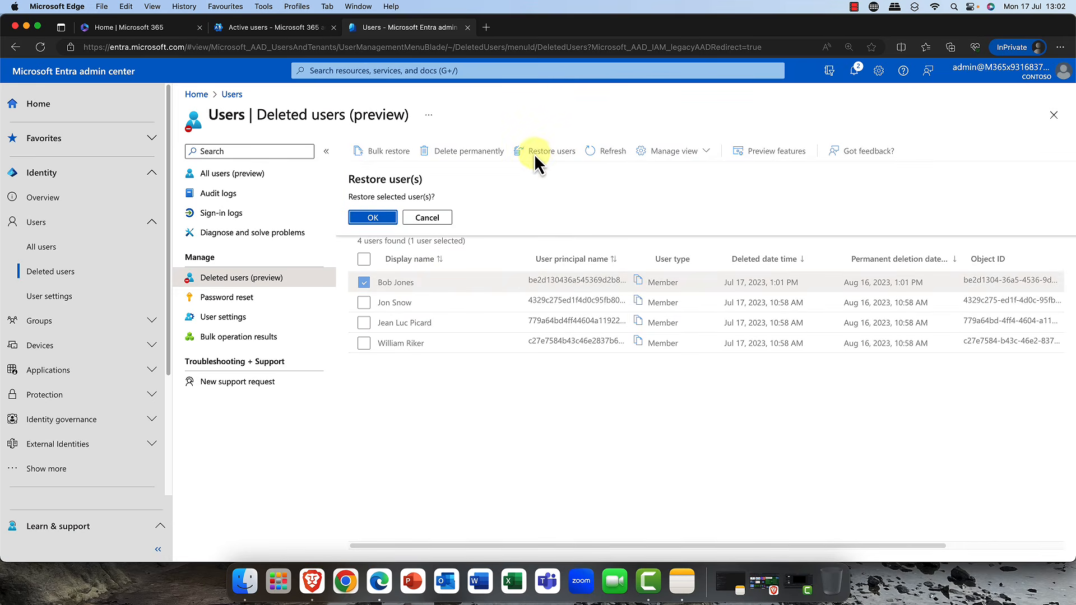
pyautogui.click(372, 218)
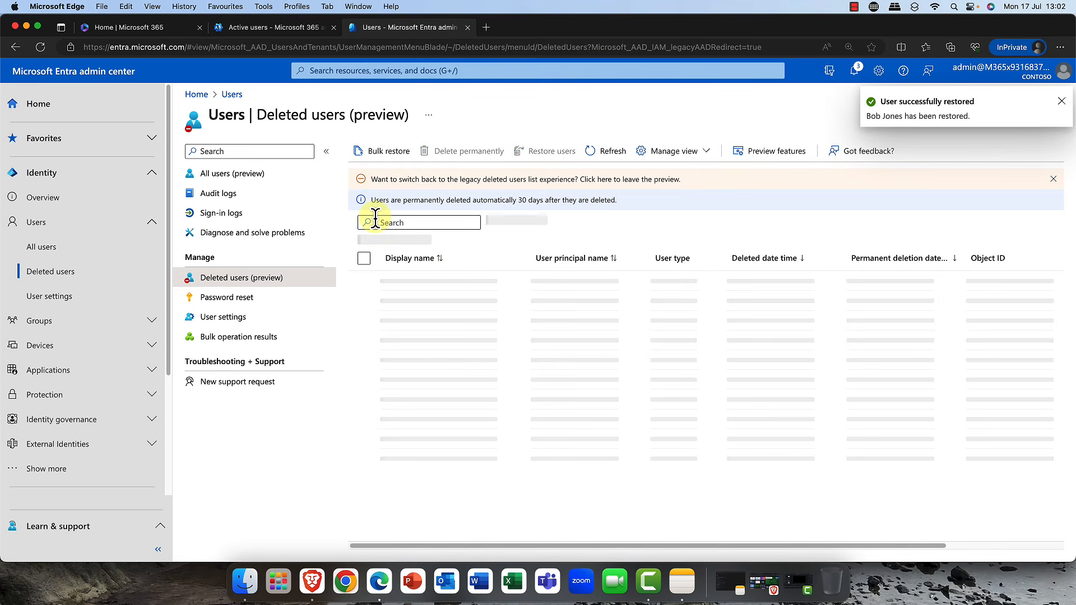
# - Go to all groups and start a new group of type Microsoft 365
pyautogui.click(229, 174)
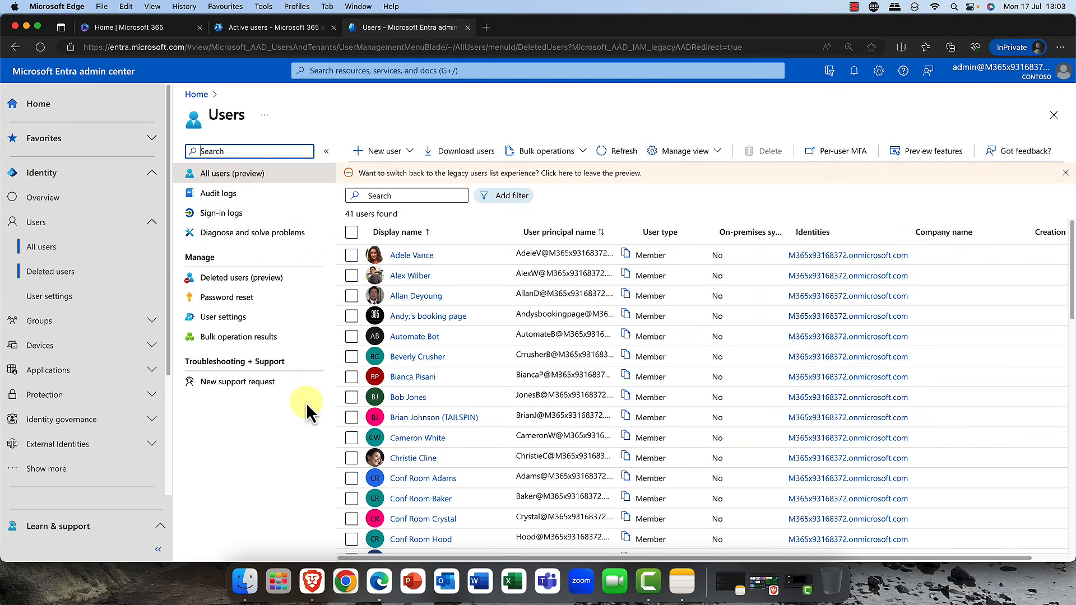
pyautogui.click(152, 223)
pyautogui.click(50, 251)
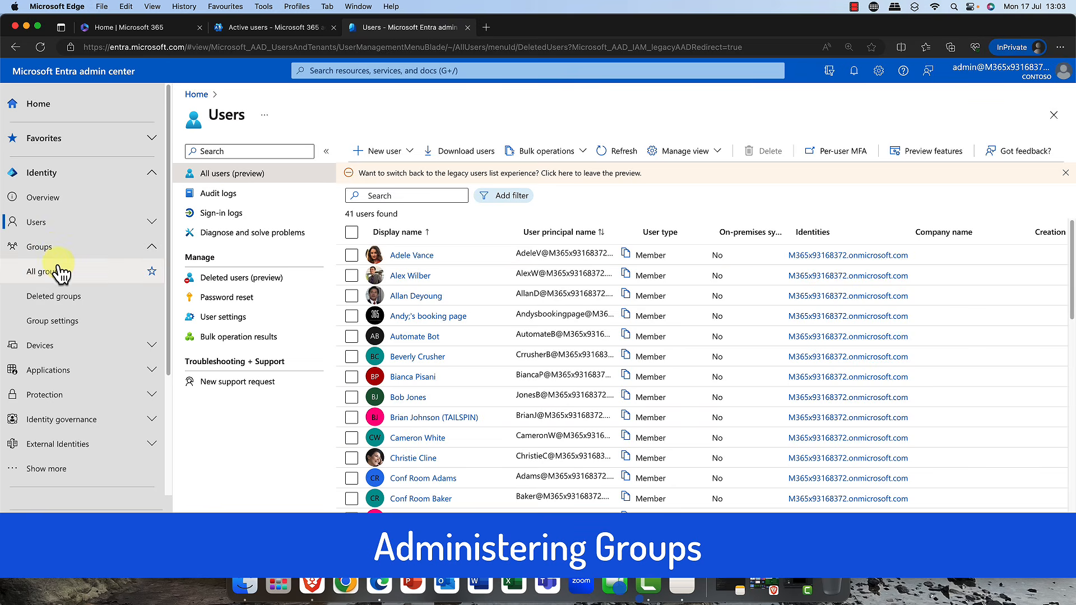
pyautogui.click(62, 277)
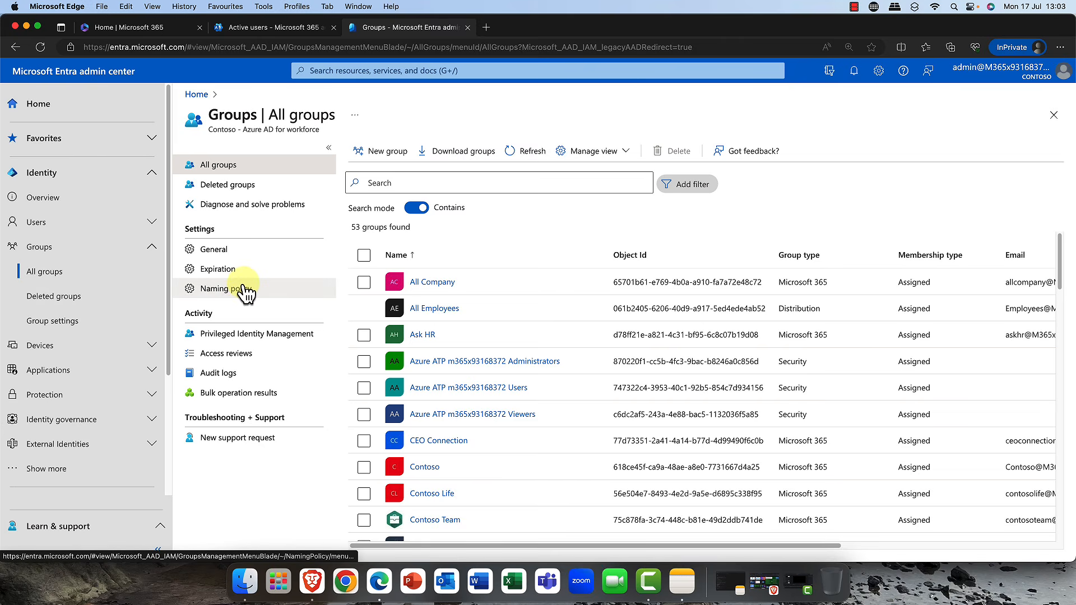
pyautogui.click(387, 151)
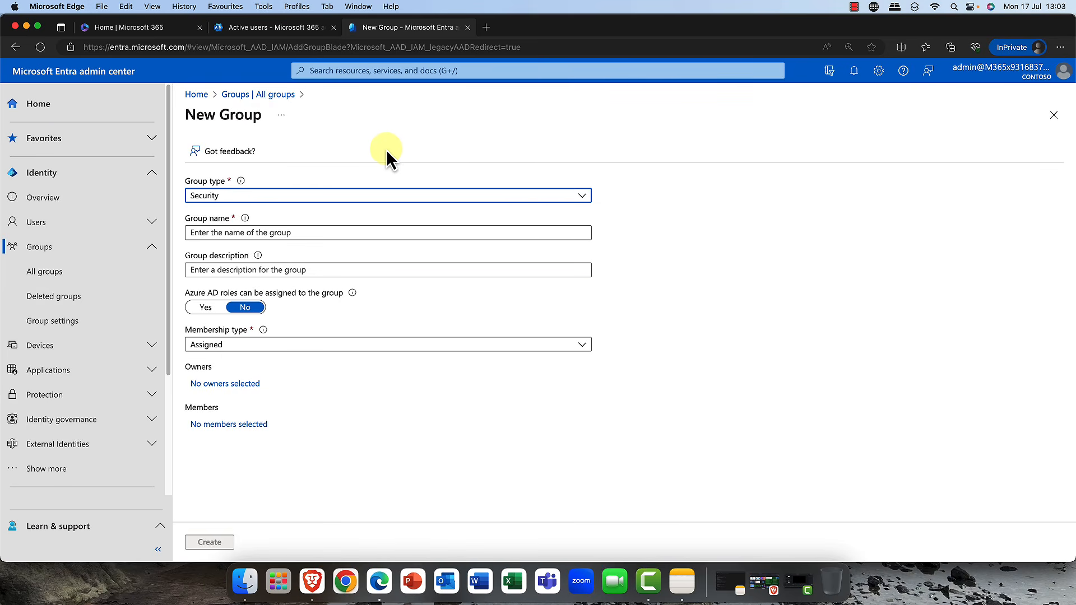
pyautogui.click(582, 197)
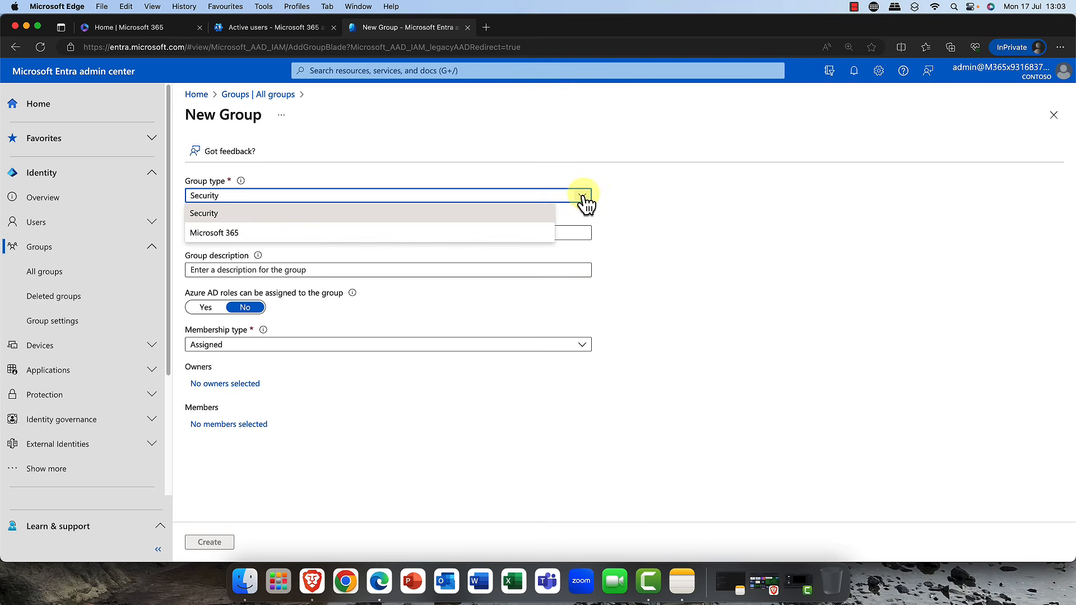
pyautogui.click(262, 235)
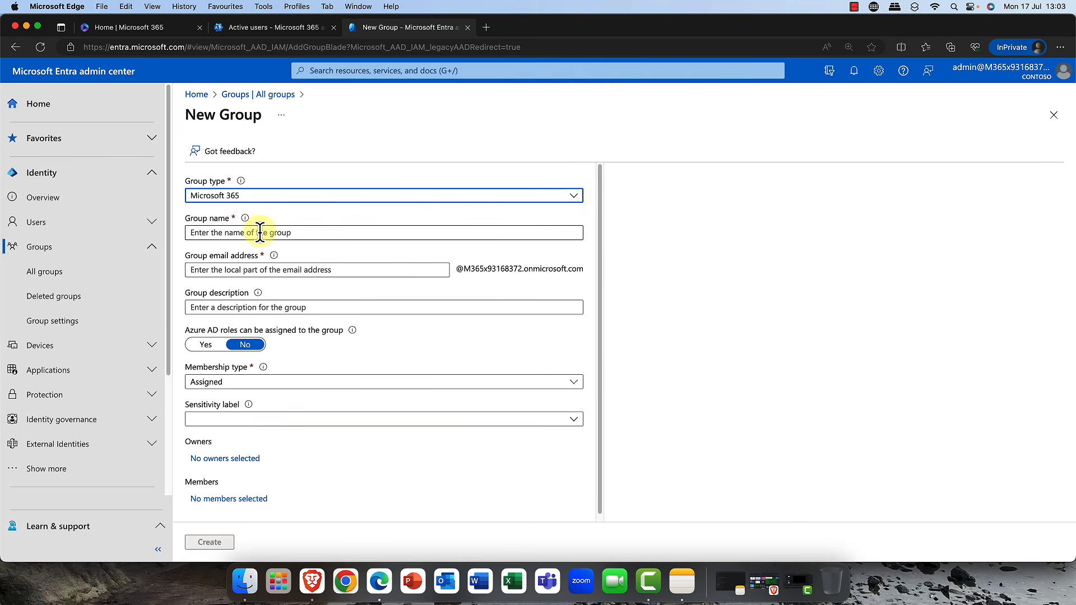
# - Name the group Oslo Tech Project
pyautogui.click(259, 236)
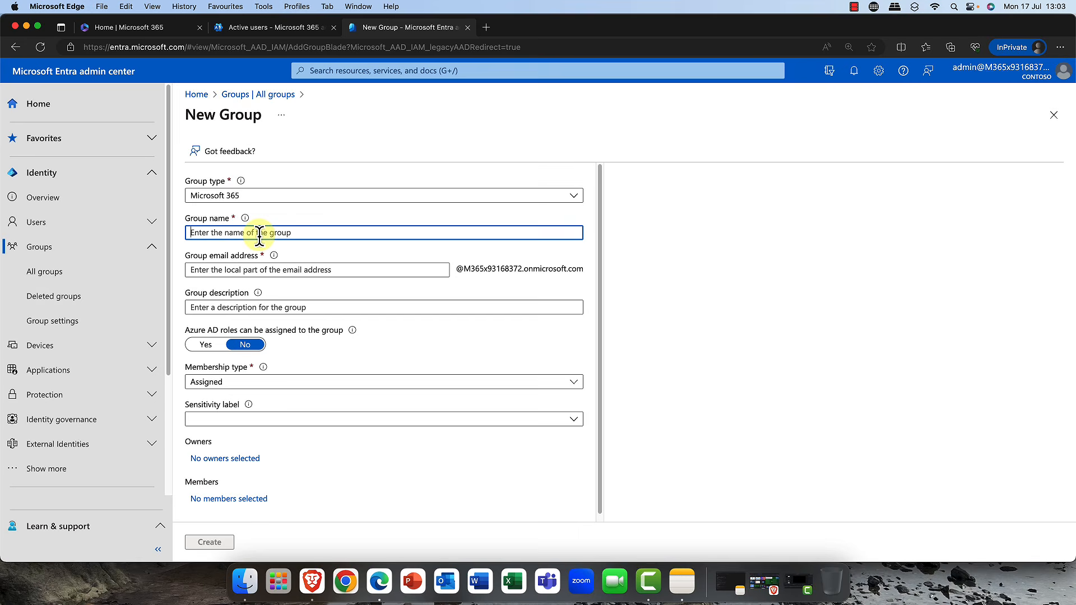
pyautogui.write('Oslo')
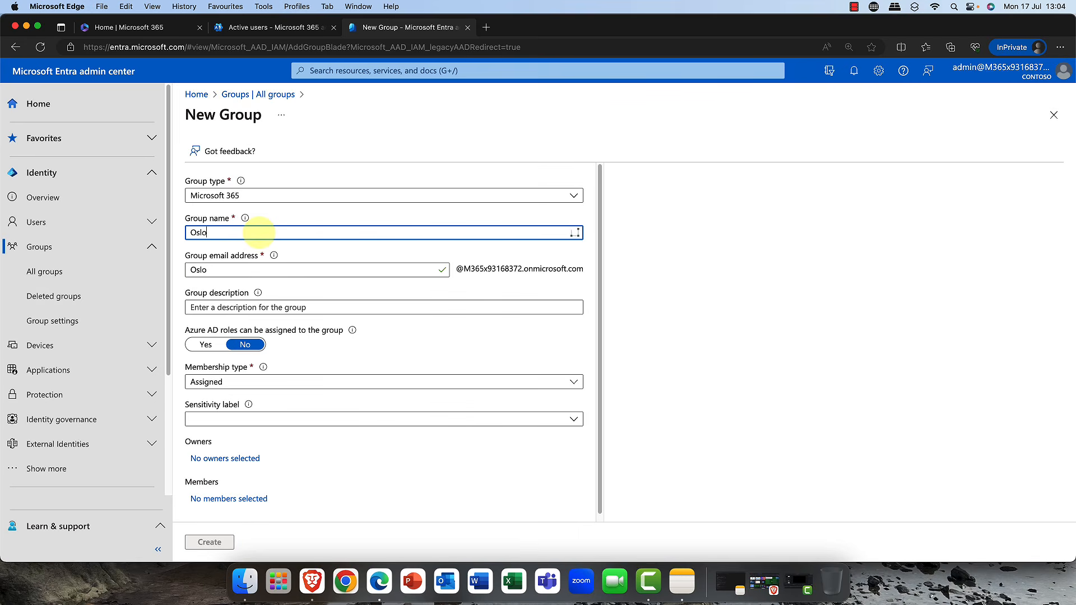
pyautogui.write(' Tech Project')
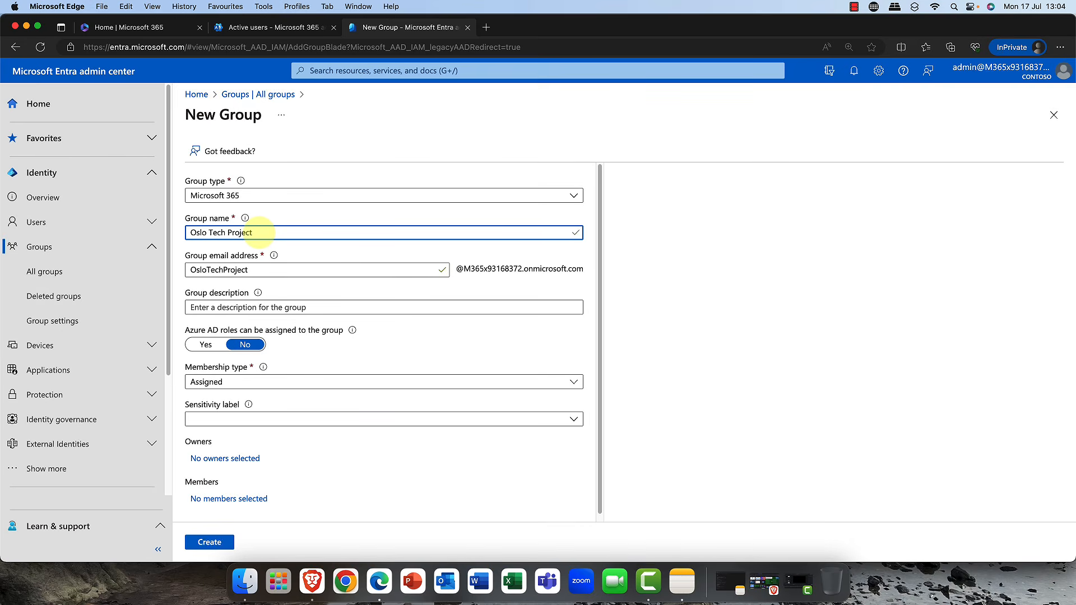
pyautogui.moveTo(255, 295)
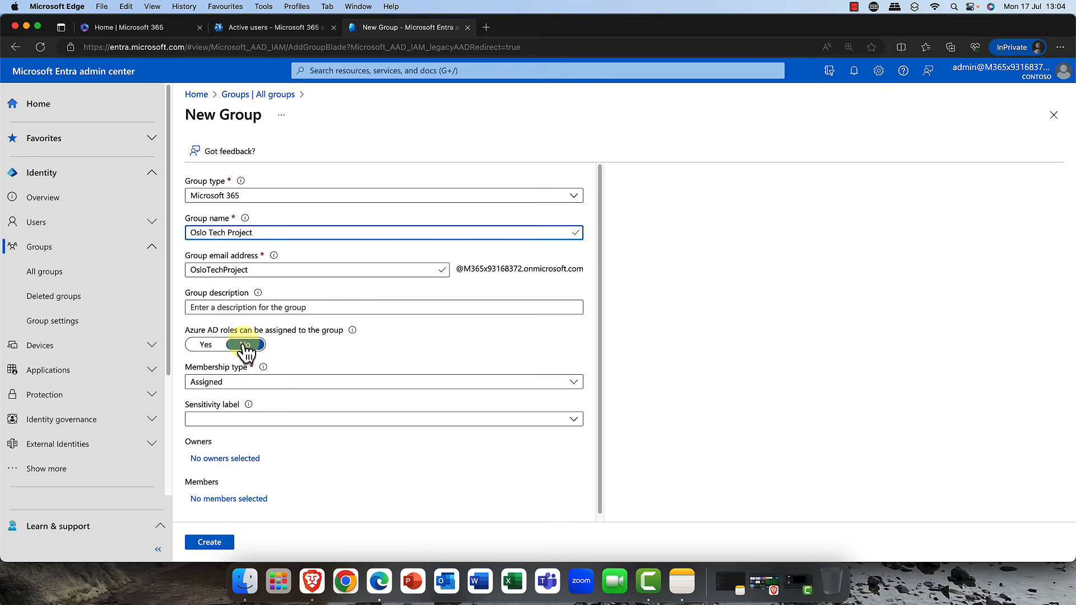
pyautogui.click(212, 347)
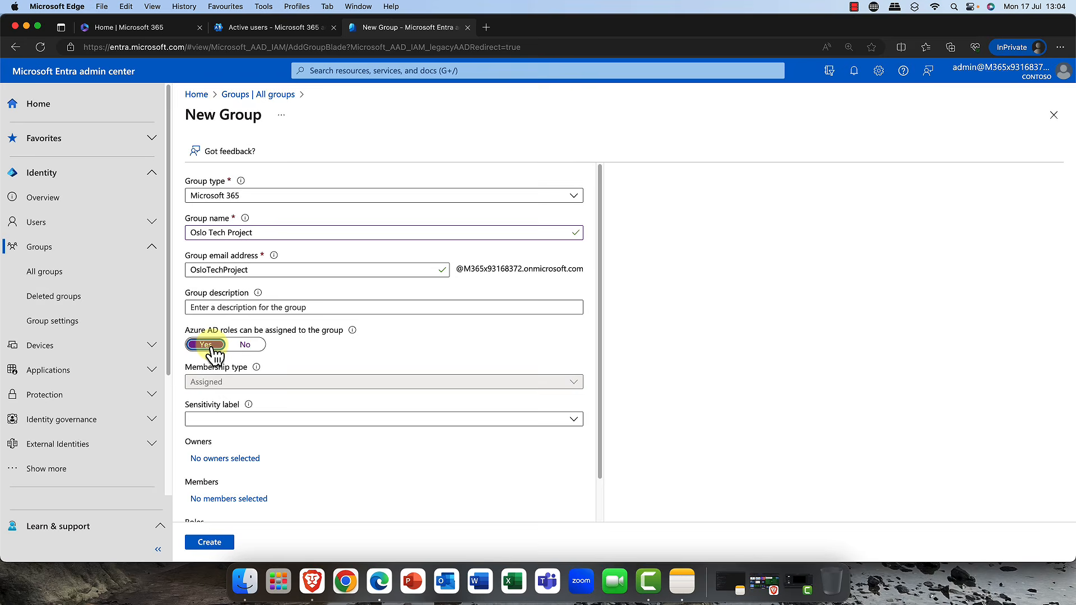
pyautogui.click(259, 346)
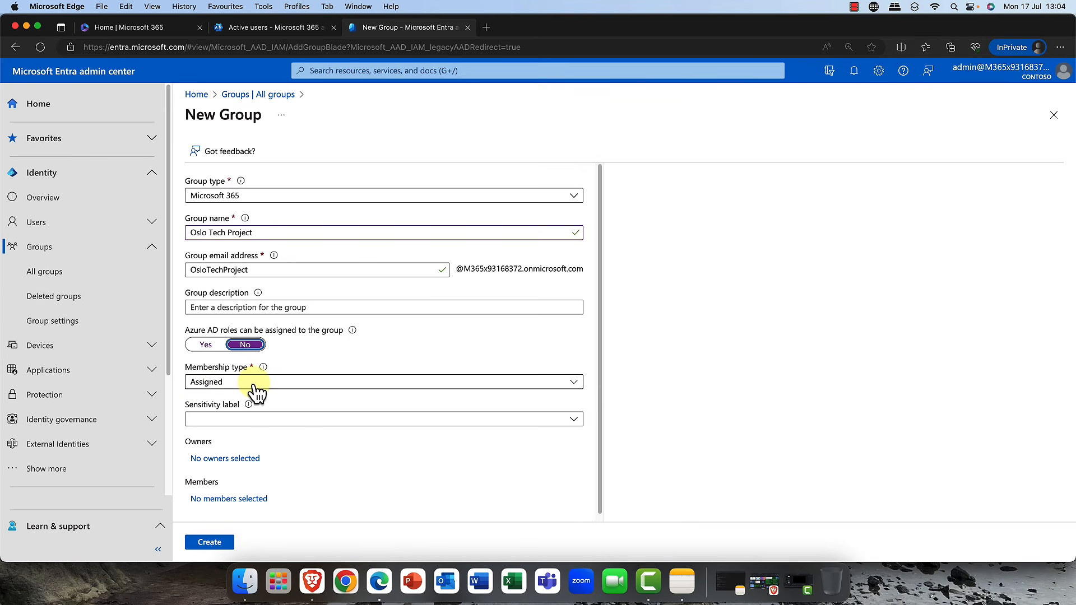
# - Set the membership type to Assigned and close the sensitivity label list without choosing a label
pyautogui.click(574, 384)
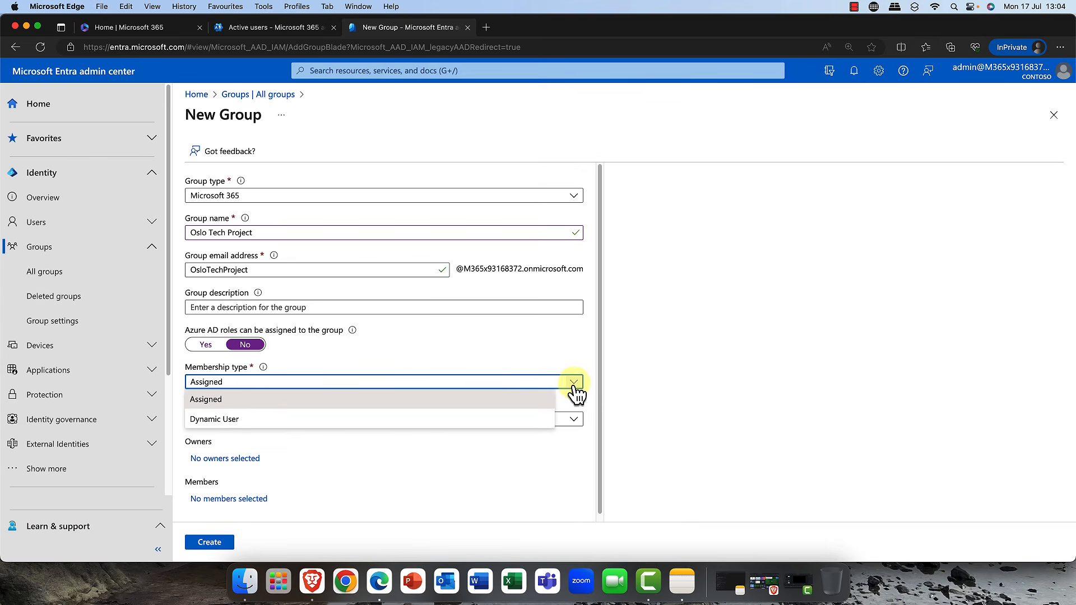
pyautogui.click(217, 403)
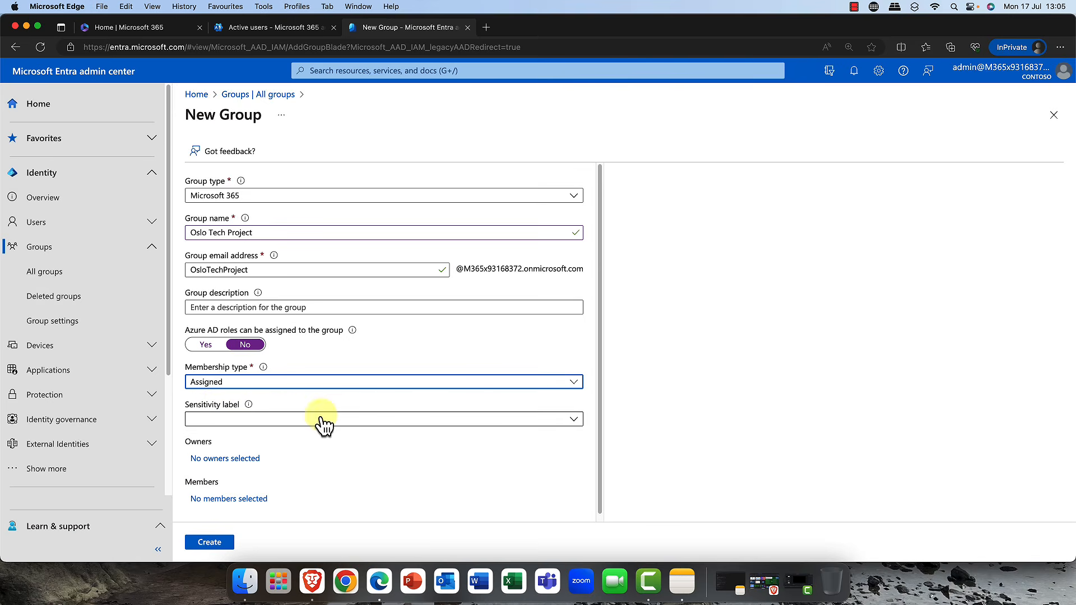
pyautogui.click(574, 420)
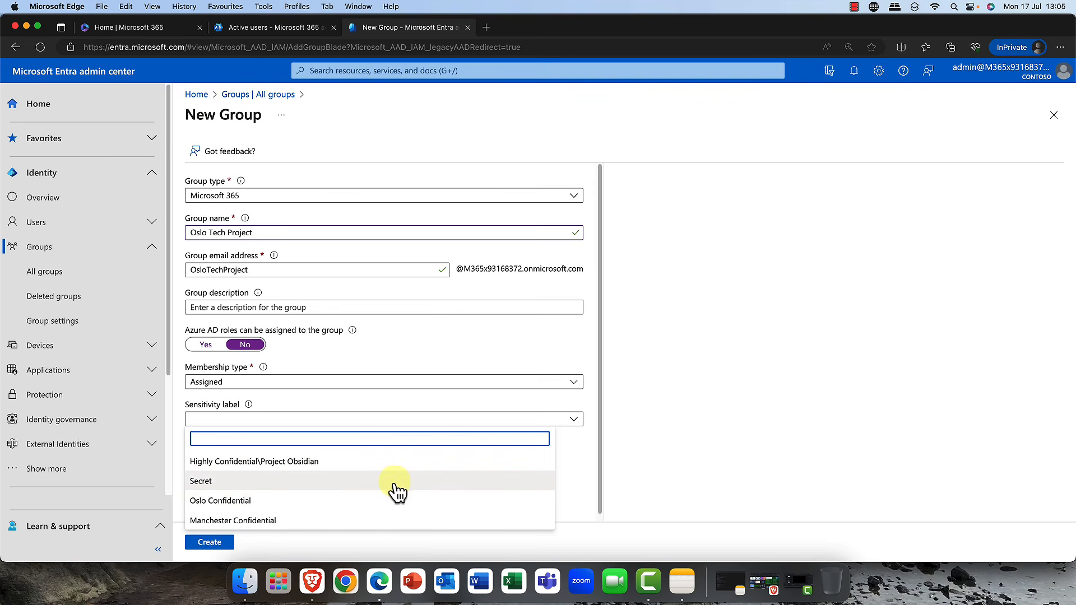
pyautogui.click(574, 467)
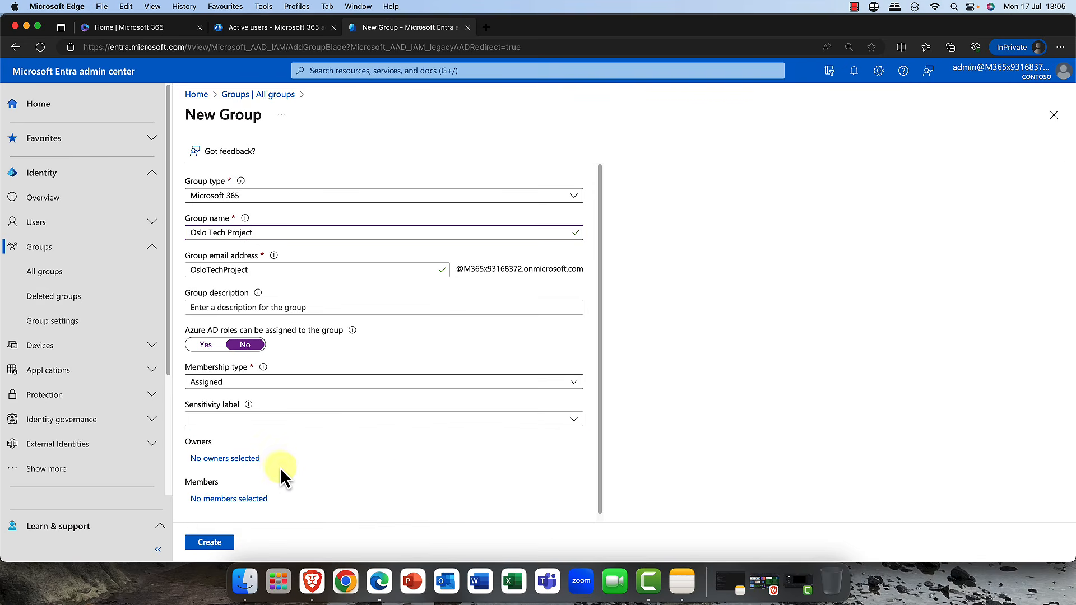
# - Open the owner picker and browse through the list of users
pyautogui.click(228, 459)
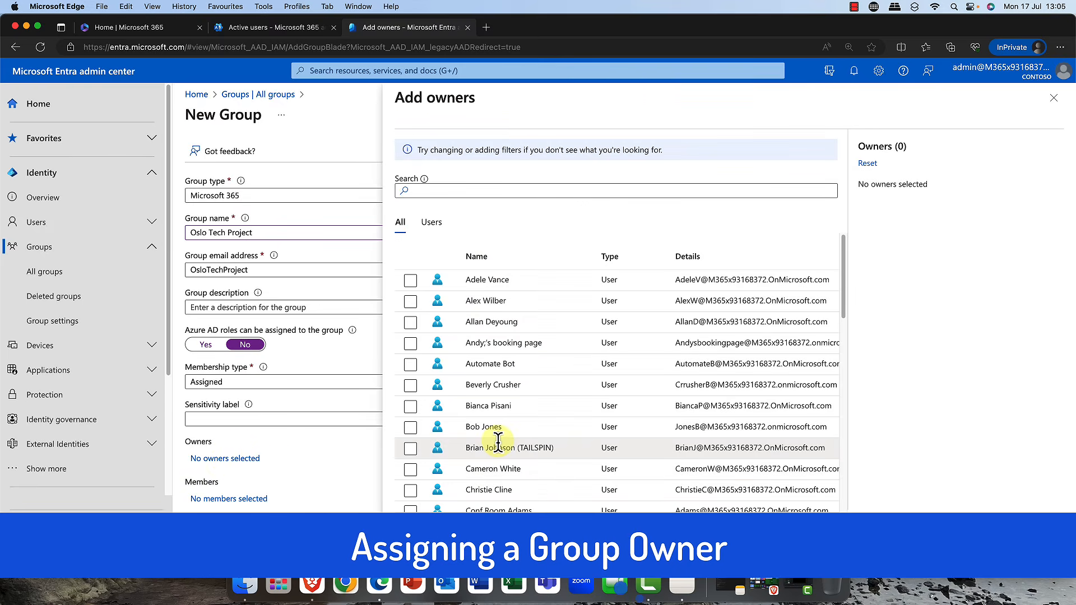
pyautogui.click(411, 280)
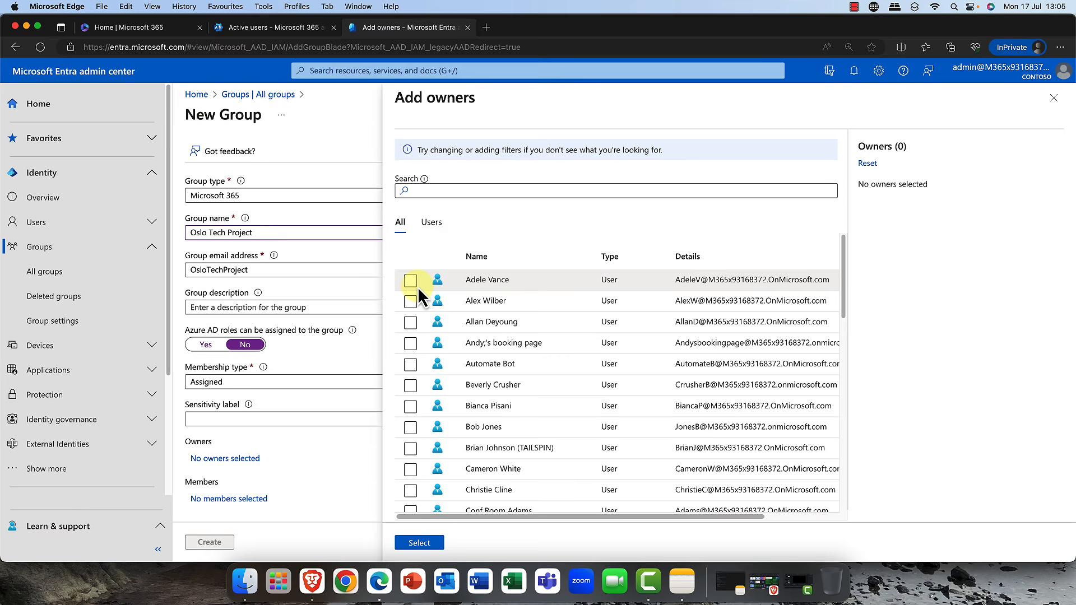
pyautogui.scroll(-3, 434, 342)
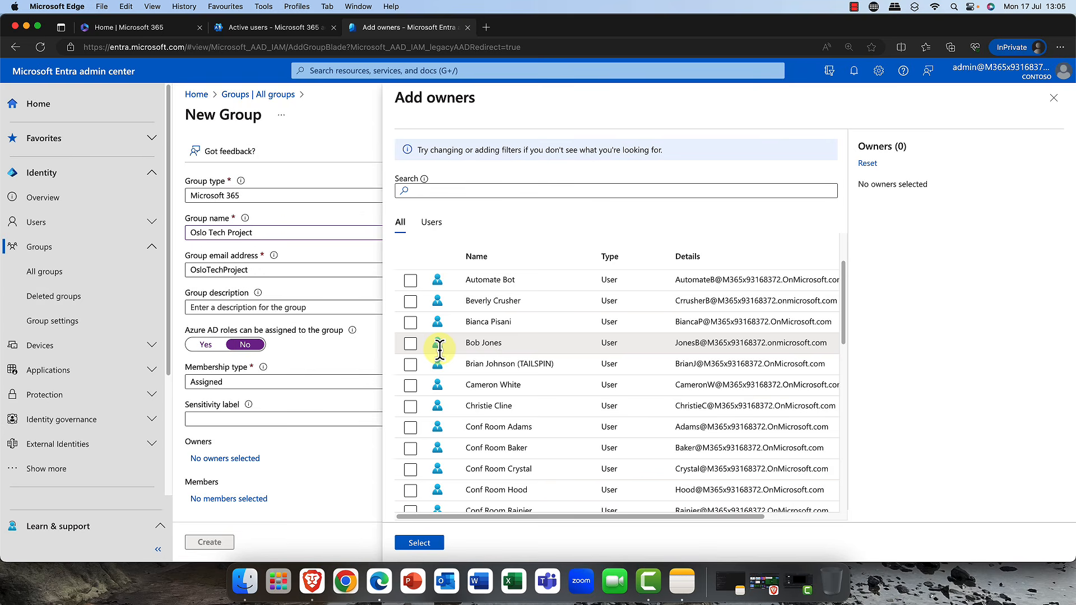
pyautogui.scroll(-5, 440, 350)
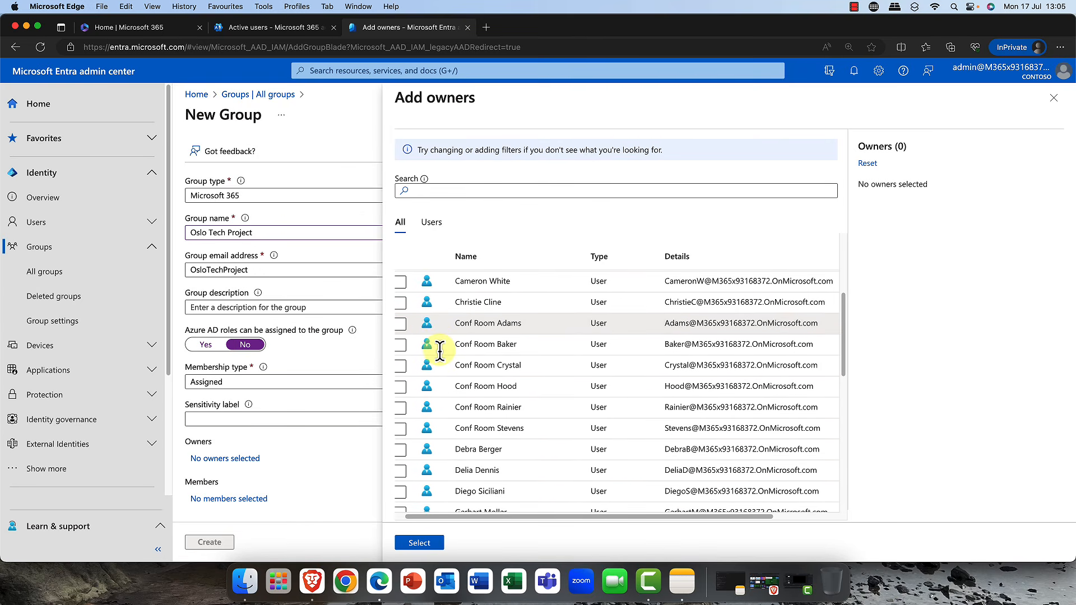
pyautogui.scroll(-5, 440, 350)
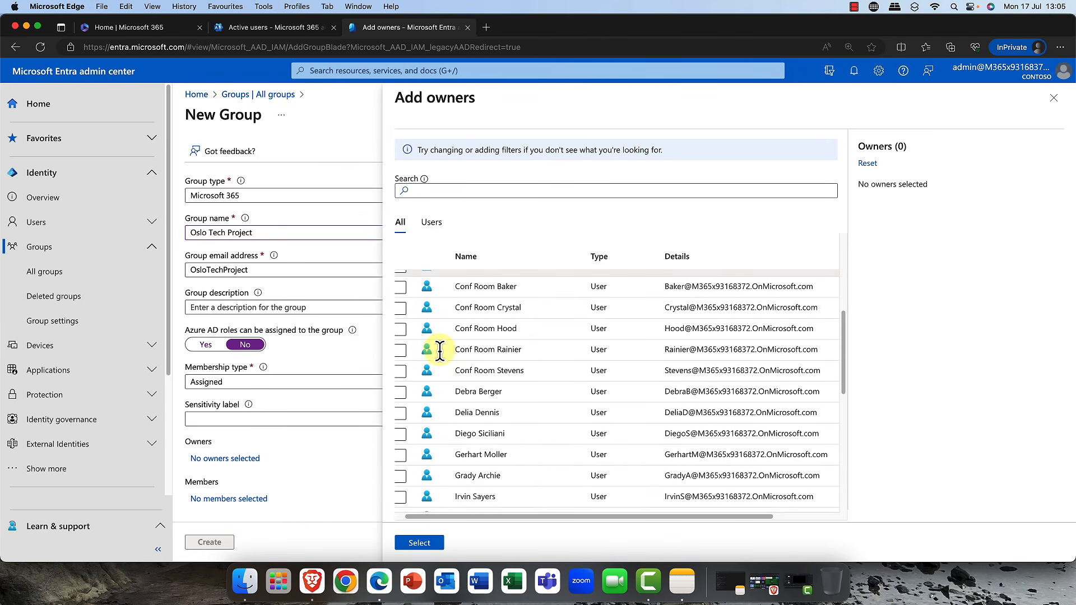
pyautogui.scroll(-3, 439, 350)
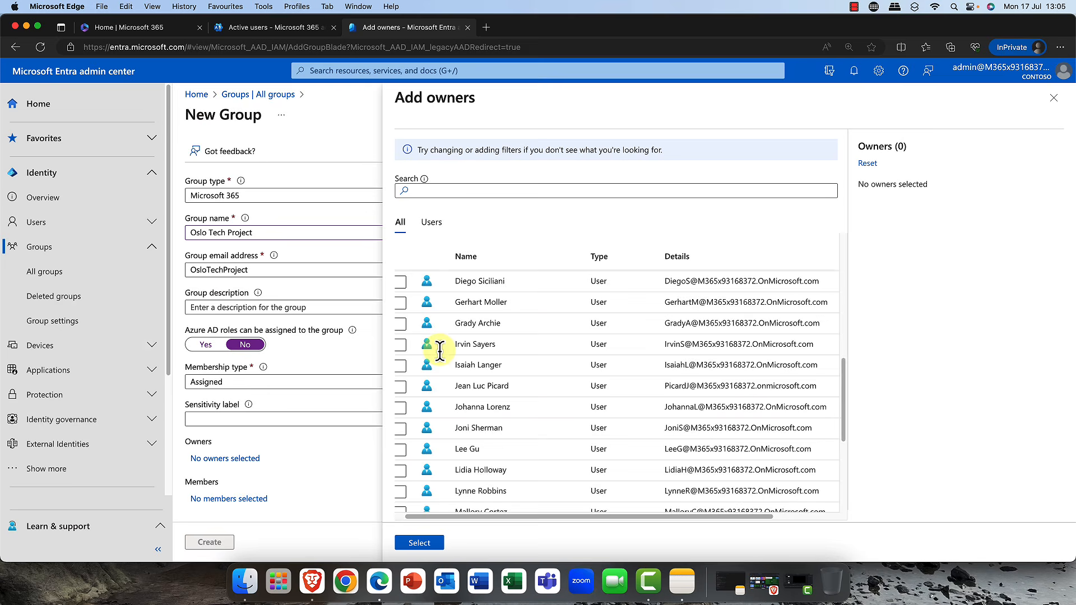
pyautogui.scroll(15, 440, 350)
pyautogui.scroll(1, 439, 350)
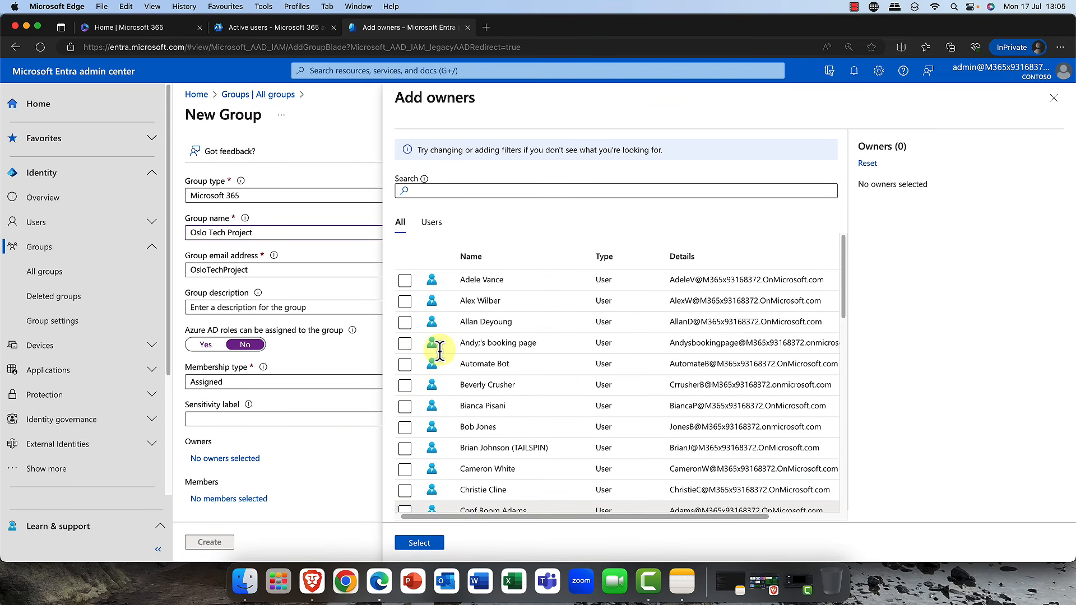
pyautogui.scroll(-4, 434, 361)
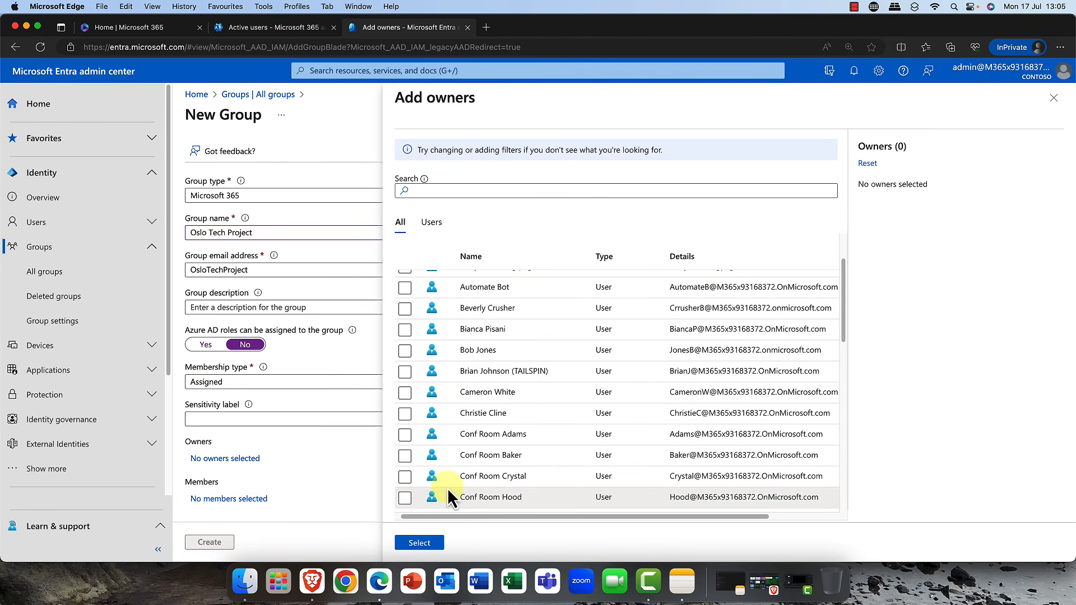
pyautogui.scroll(-6, 452, 476)
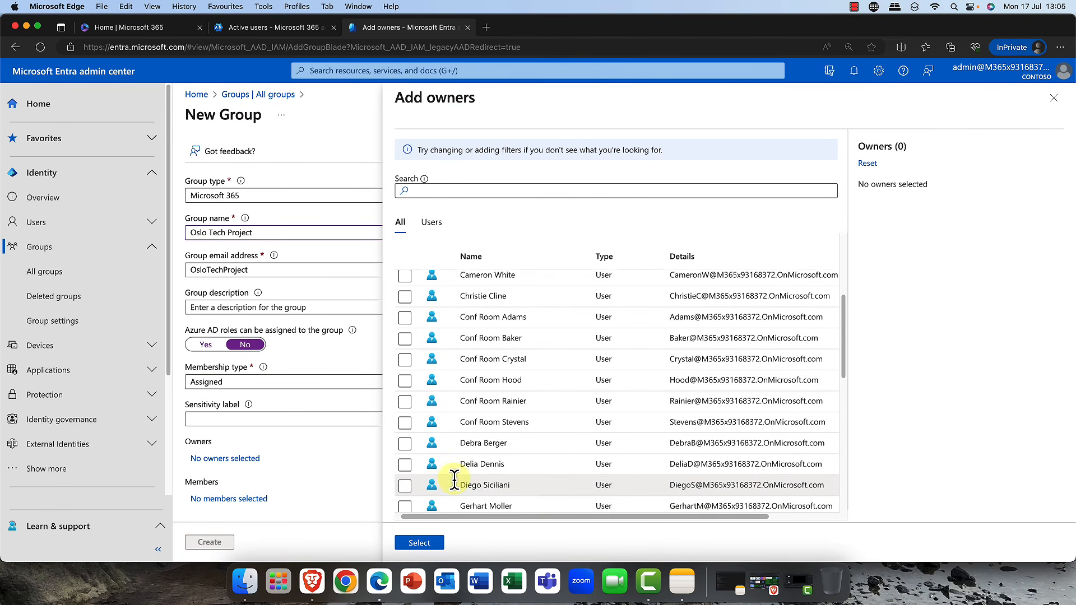
pyautogui.scroll(10, 448, 474)
# - Search the owners for cdx and select the Microsoft CDX account as the group owner
pyautogui.click(439, 189)
pyautogui.write('cdx')
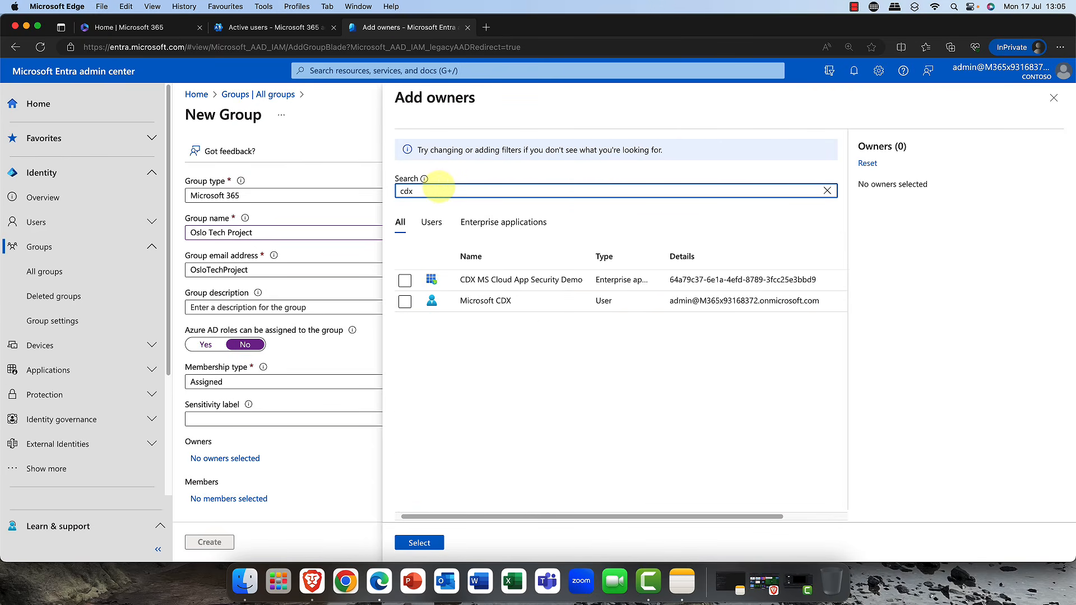
pyautogui.click(405, 302)
pyautogui.click(420, 543)
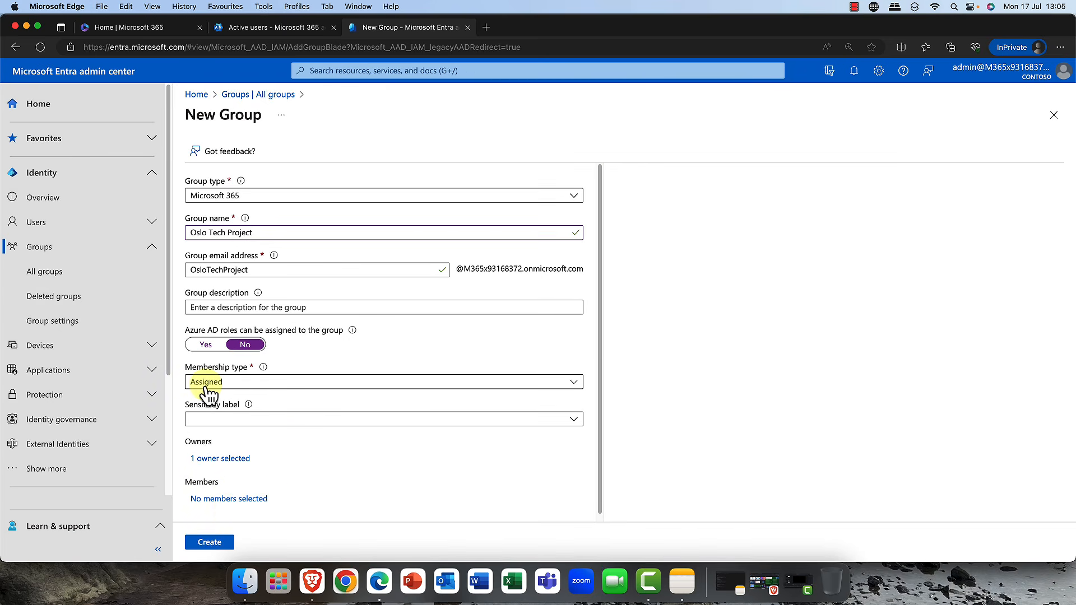
# - Select five users as members of the Oslo Tech Project group and create the group
pyautogui.click(220, 498)
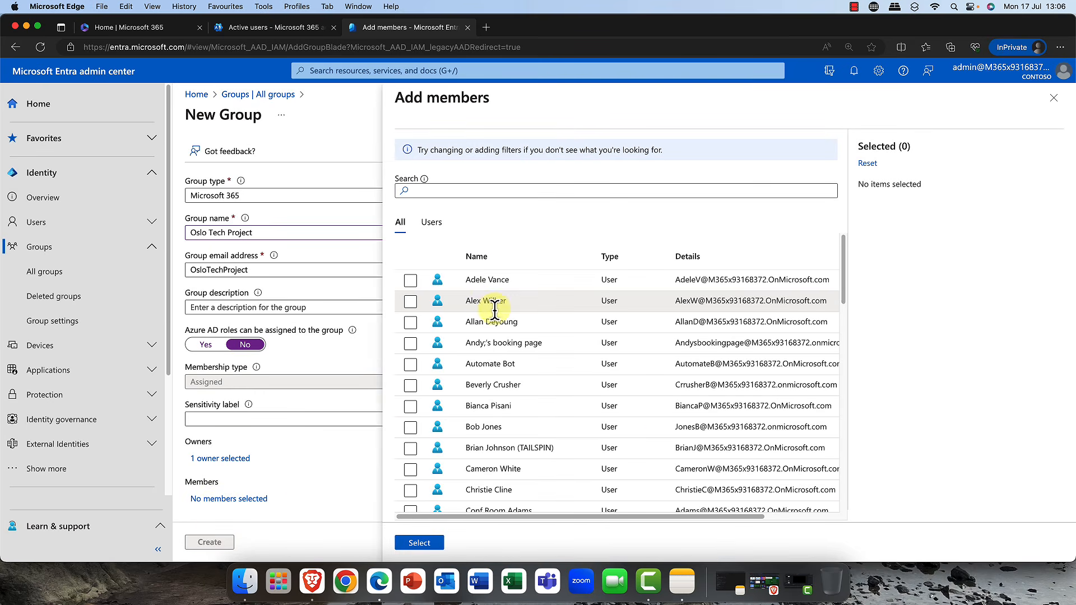
pyautogui.click(409, 281)
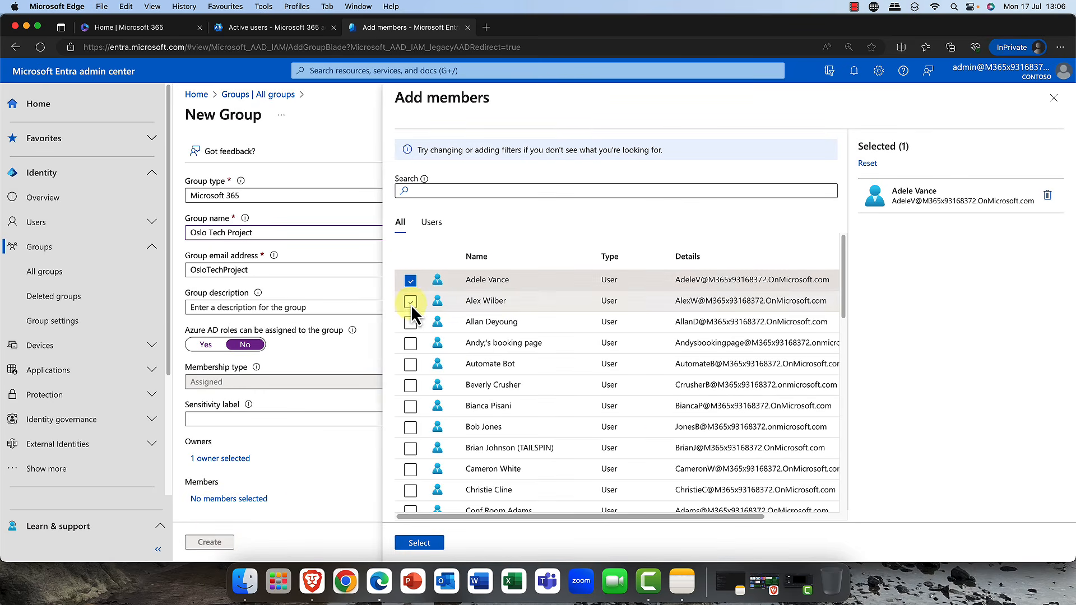
pyautogui.click(411, 302)
pyautogui.click(411, 323)
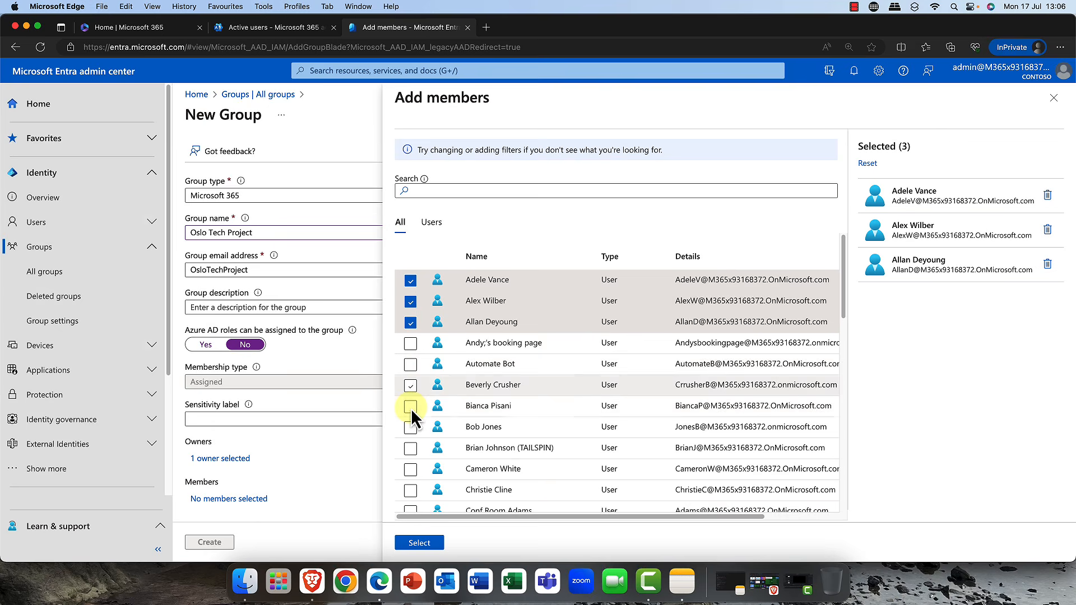
pyautogui.click(410, 427)
pyautogui.scroll(-5, 432, 404)
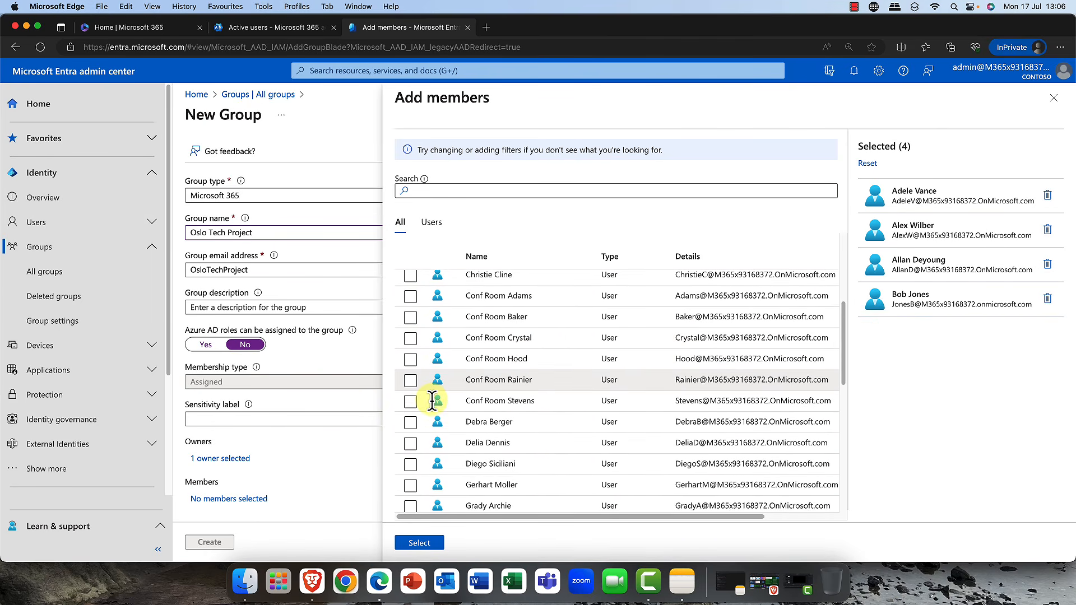
pyautogui.scroll(-3, 409, 401)
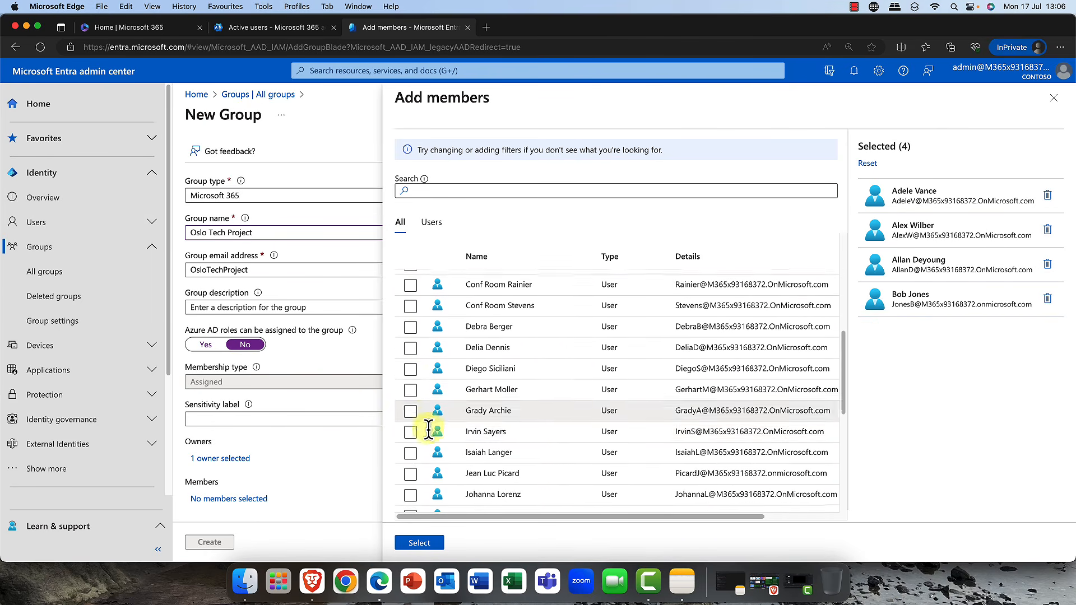
pyautogui.click(411, 469)
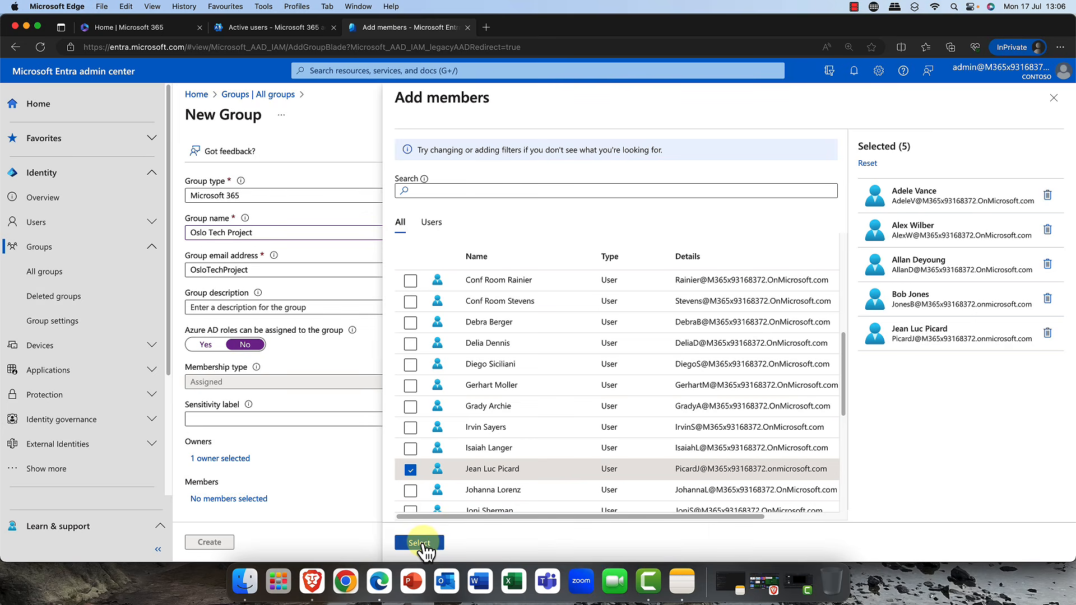
pyautogui.click(419, 542)
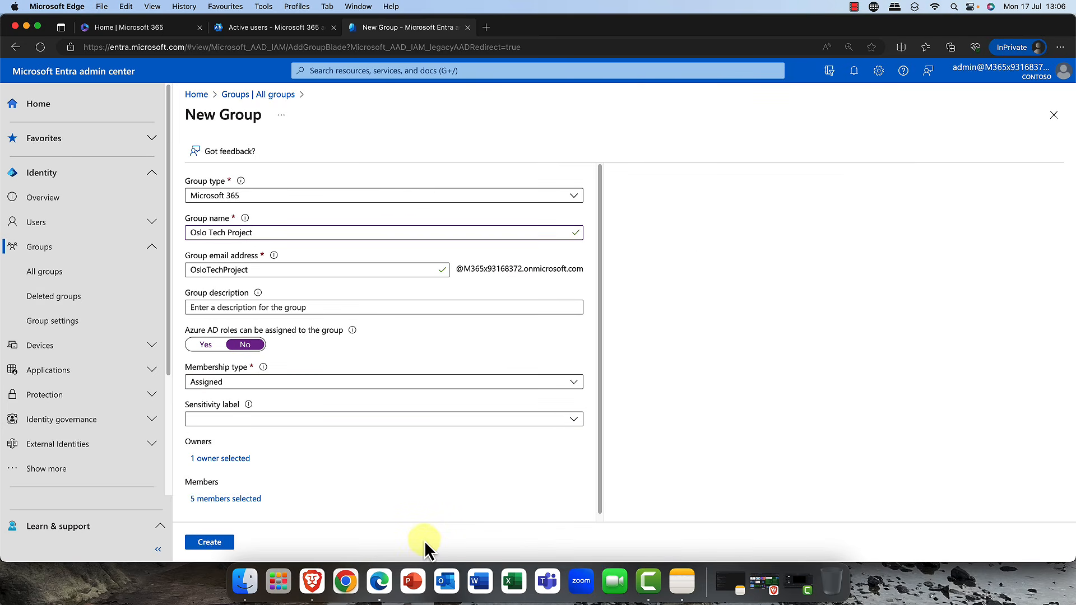
pyautogui.click(206, 542)
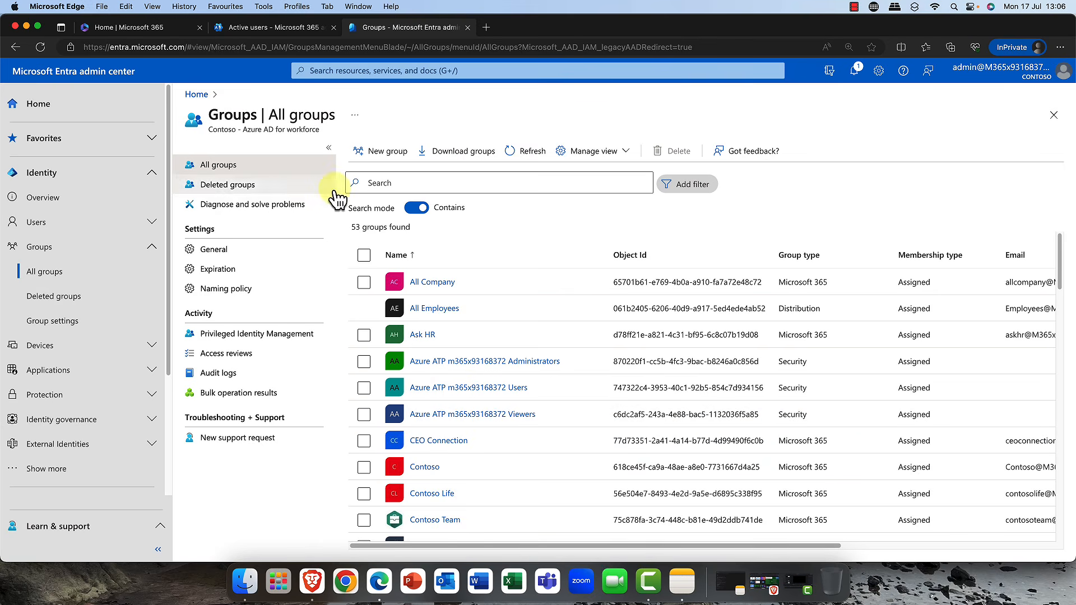
# - Start a new Security group named Oslo Techies and set its membership type to Dynamic User
pyautogui.click(401, 156)
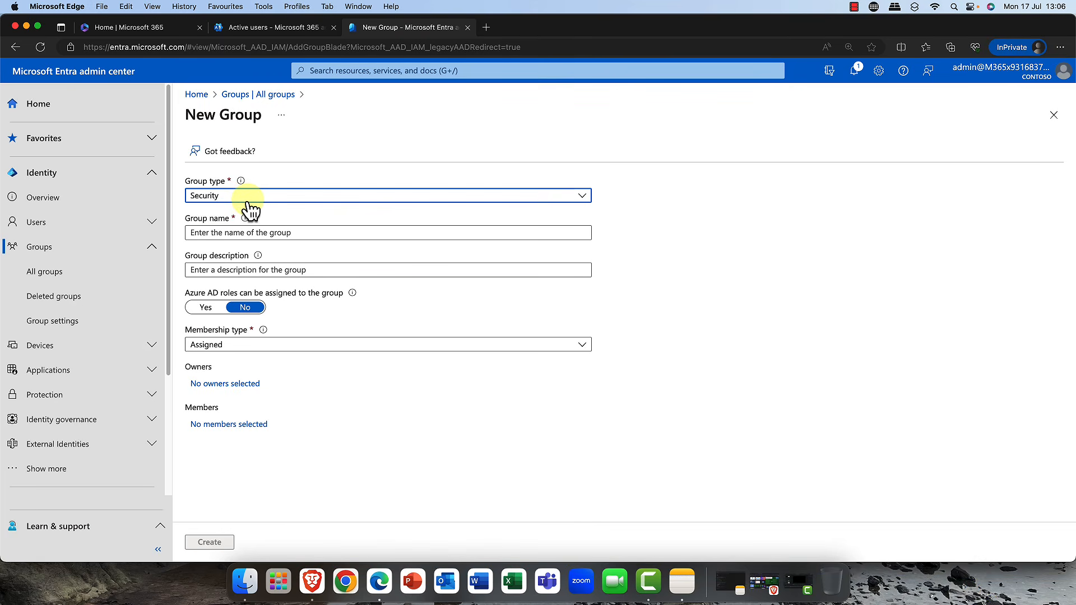
pyautogui.click(281, 232)
pyautogui.write('Oslo Techies')
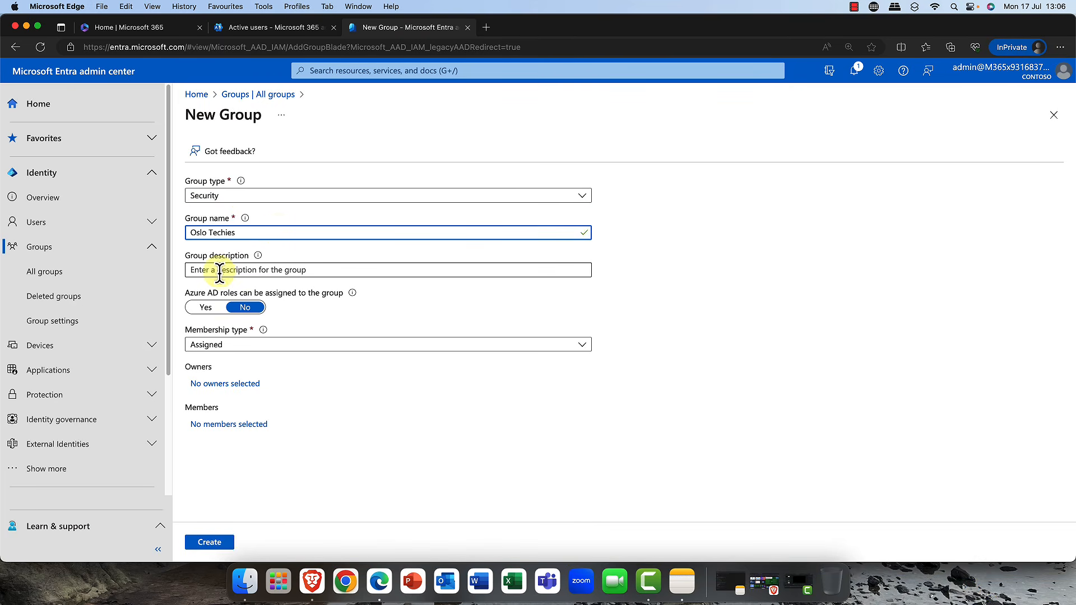
pyautogui.click(243, 349)
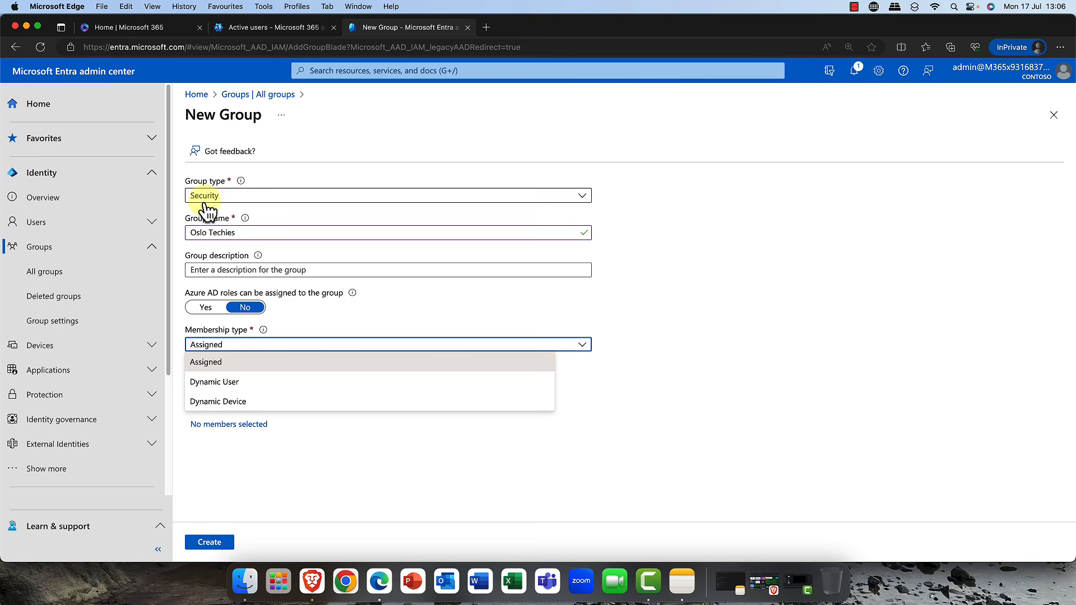
pyautogui.click(236, 388)
# - Search the owners for cdx and add the Microsoft CDX account as the group owner
pyautogui.click(233, 385)
pyautogui.click(416, 189)
pyautogui.write('cdx')
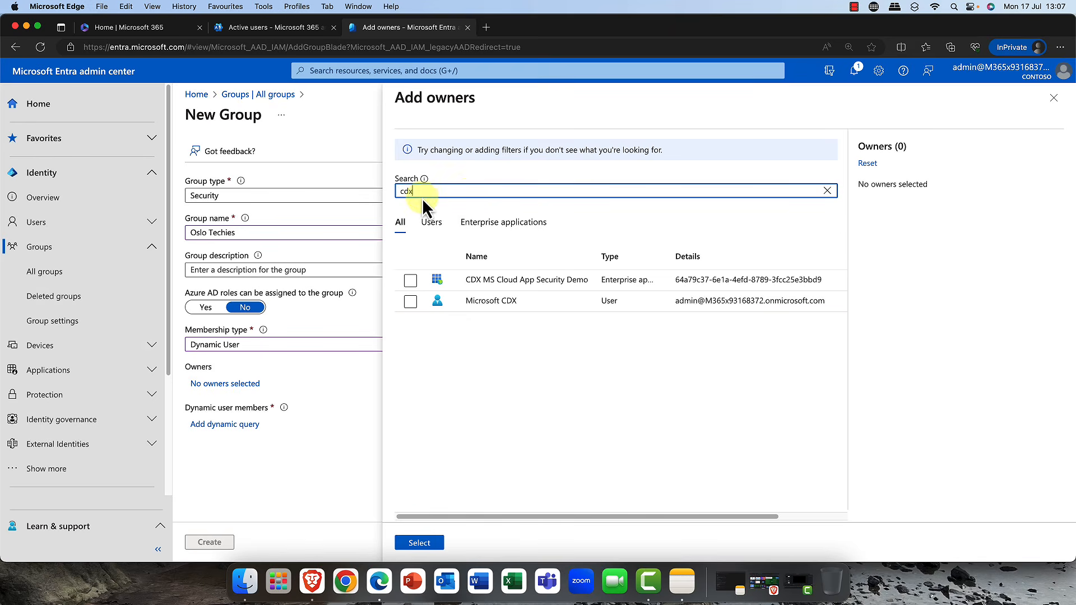
pyautogui.click(411, 302)
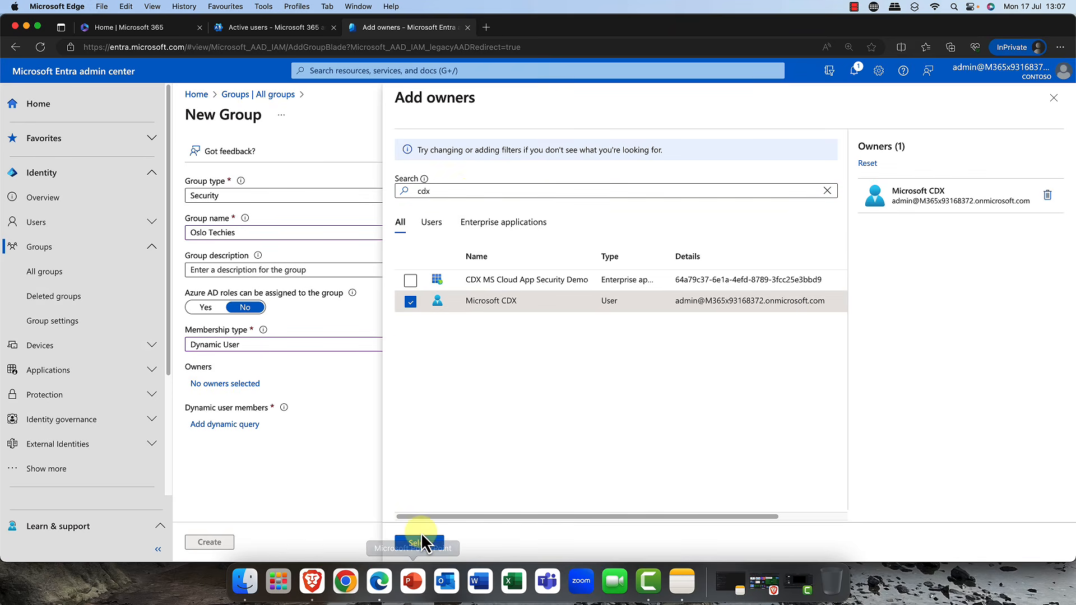
pyautogui.click(419, 544)
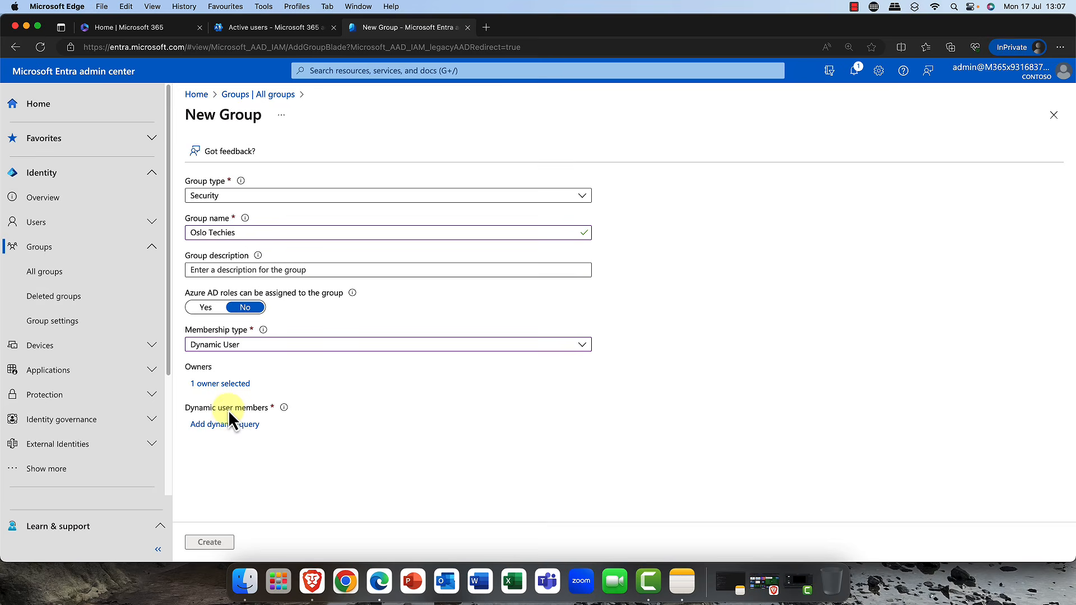
# - Open the dynamic query and add a rule where department equals IT Support
pyautogui.click(221, 431)
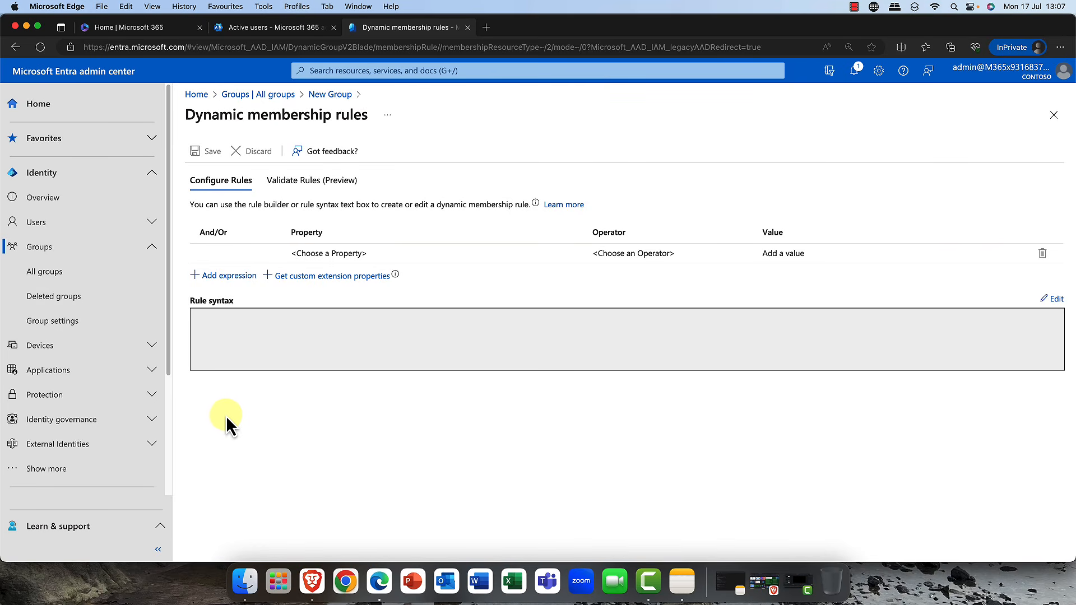
pyautogui.click(392, 255)
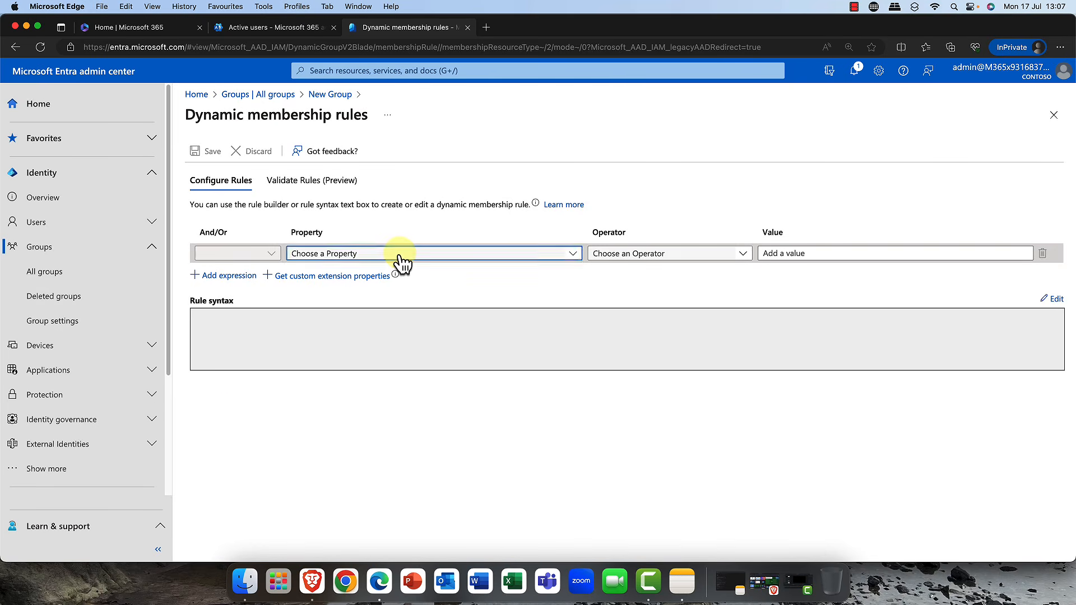
pyautogui.click(399, 255)
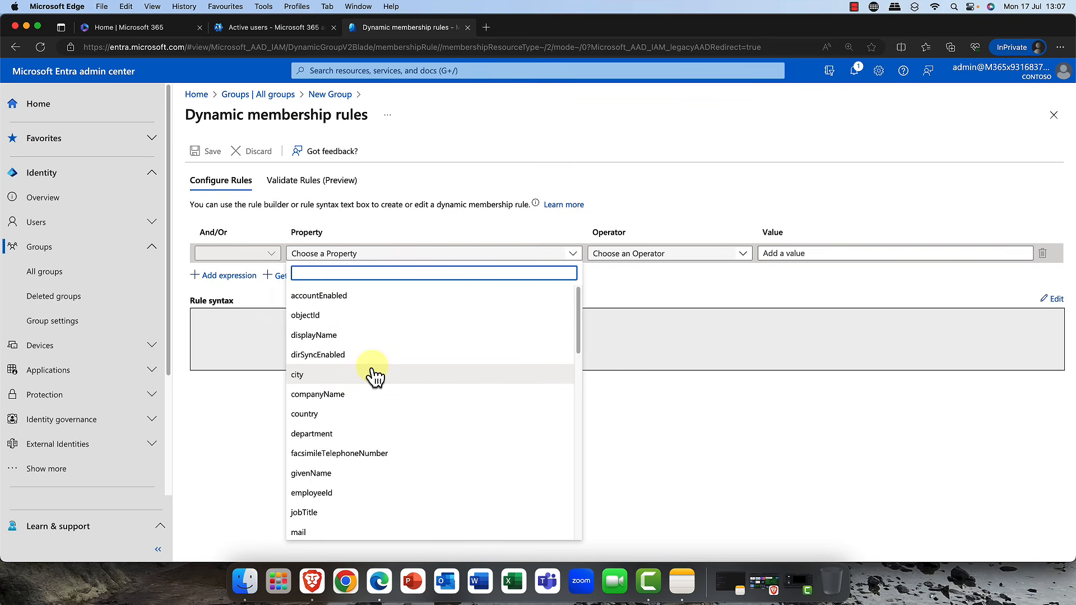
pyautogui.click(362, 435)
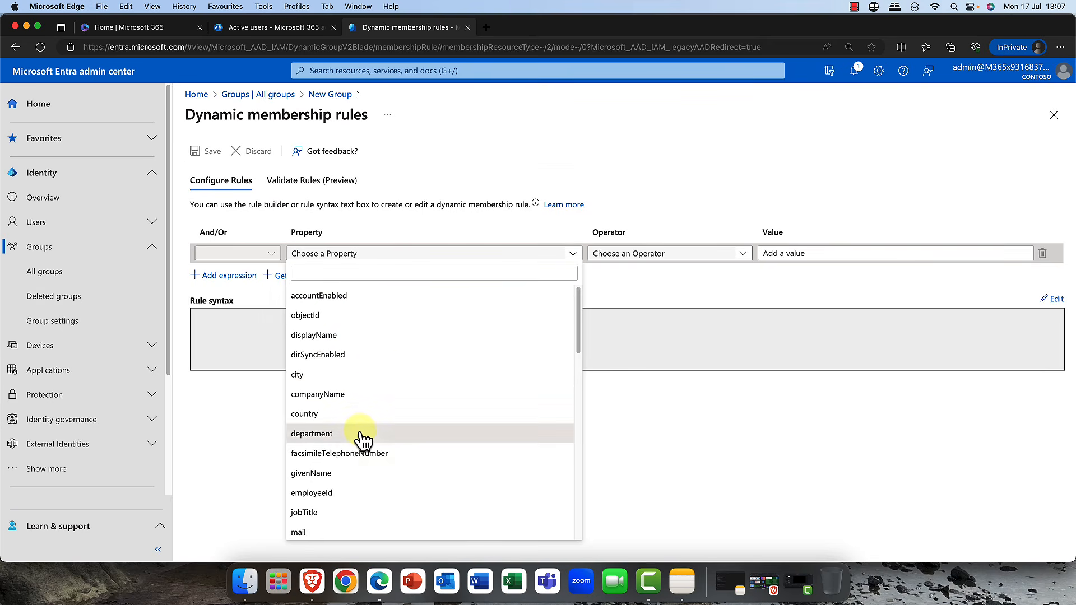
pyautogui.click(644, 253)
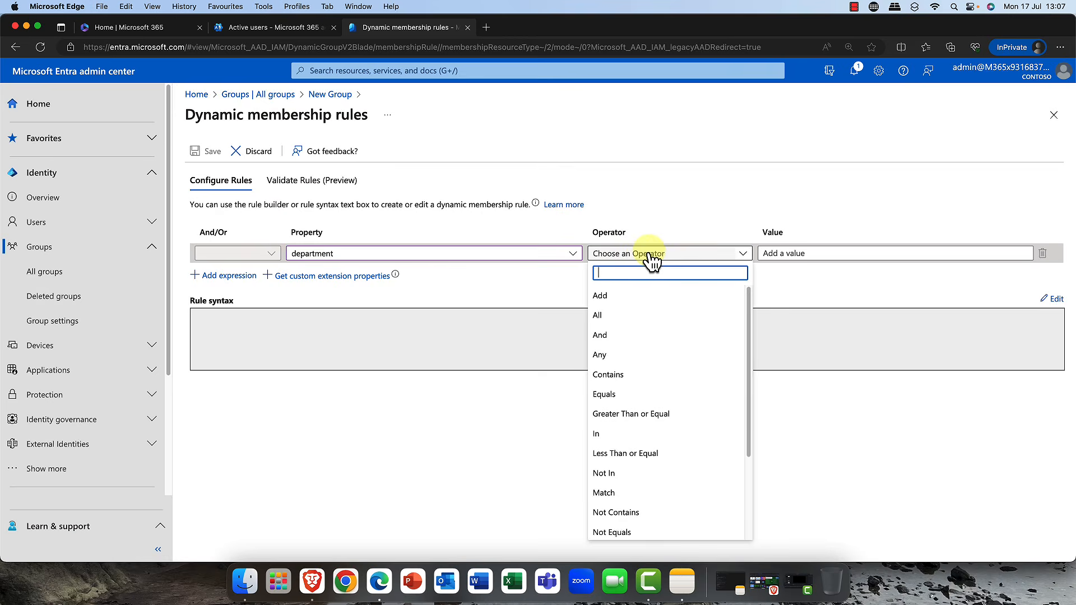
pyautogui.click(604, 394)
pyautogui.click(799, 255)
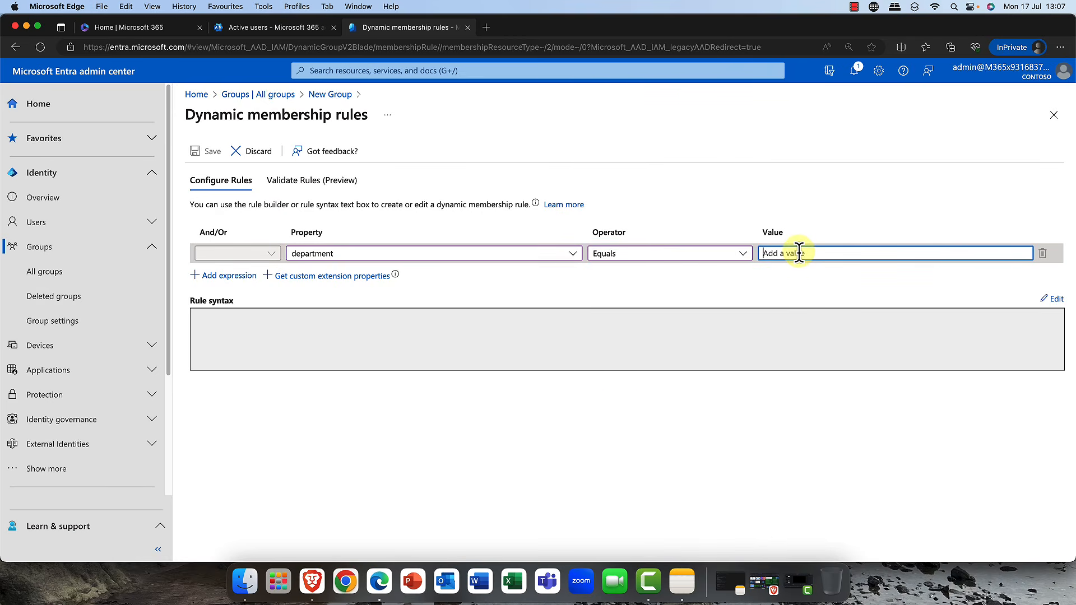
pyautogui.write('IT Support')
# - Add a second And expression requiring city to equal Oslo
pyautogui.click(217, 282)
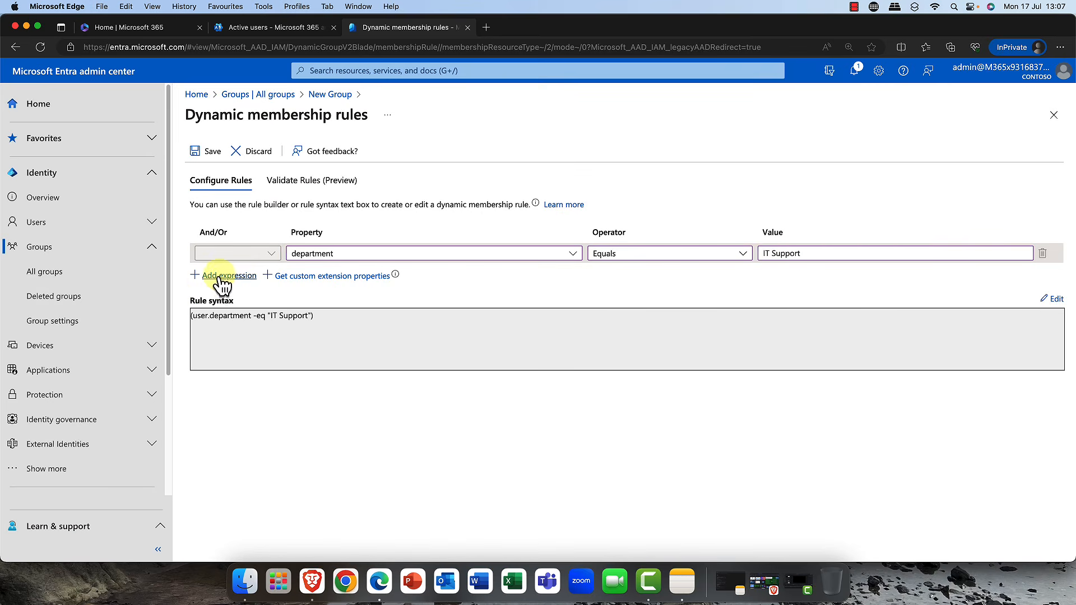
pyautogui.click(221, 277)
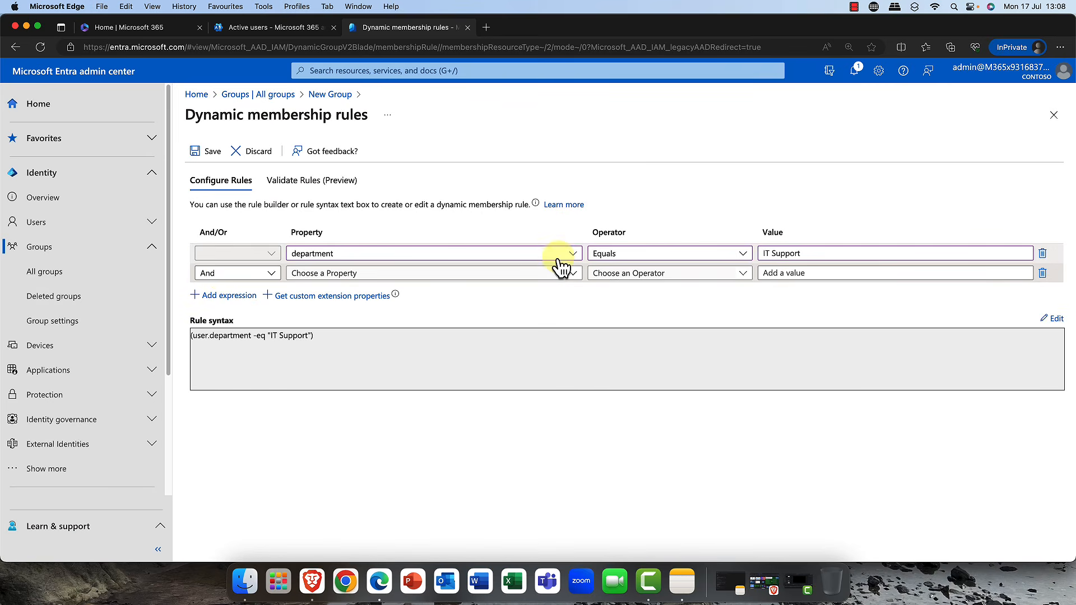
pyautogui.click(577, 280)
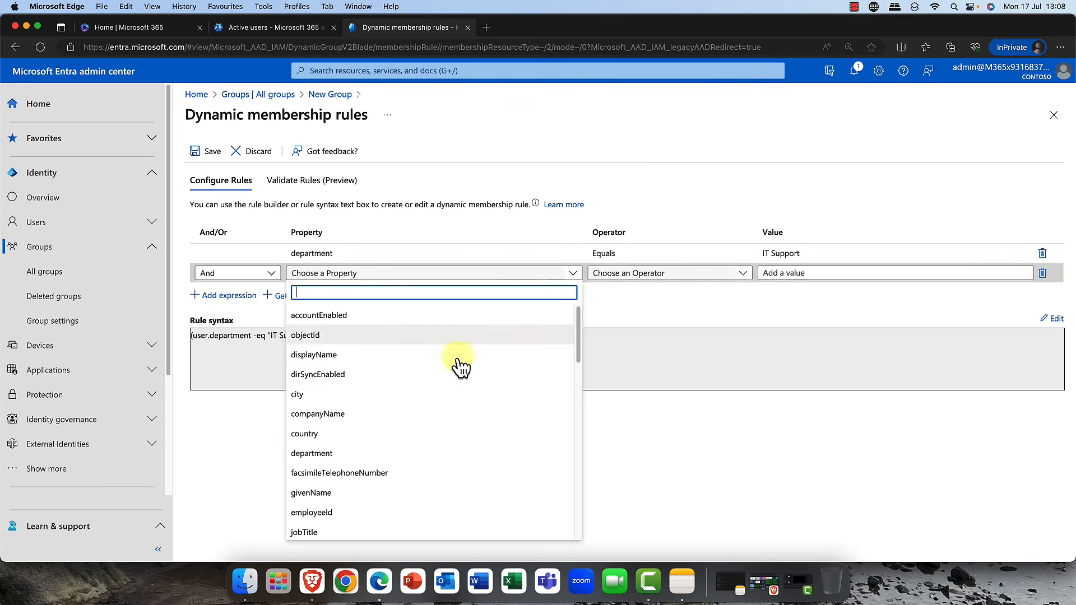
pyautogui.click(358, 401)
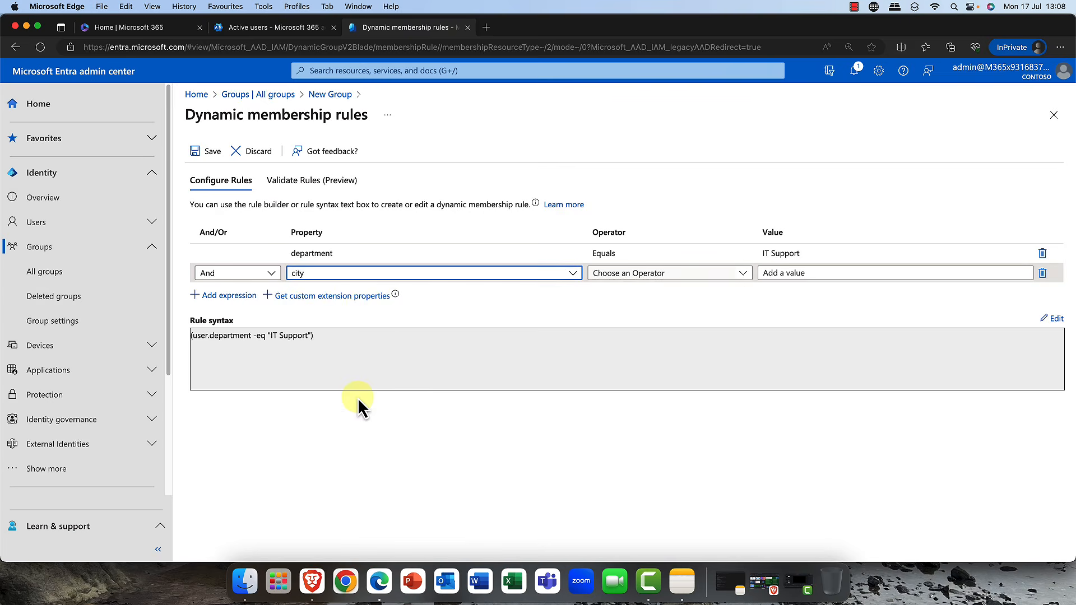
pyautogui.click(744, 275)
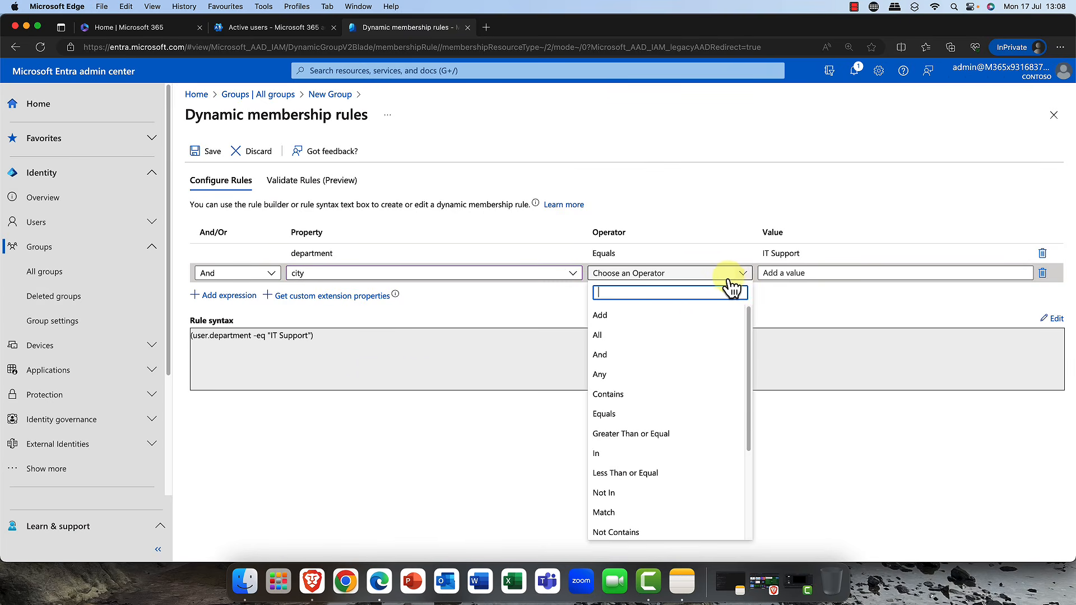
pyautogui.click(608, 414)
pyautogui.click(794, 273)
pyautogui.write('Oslo')
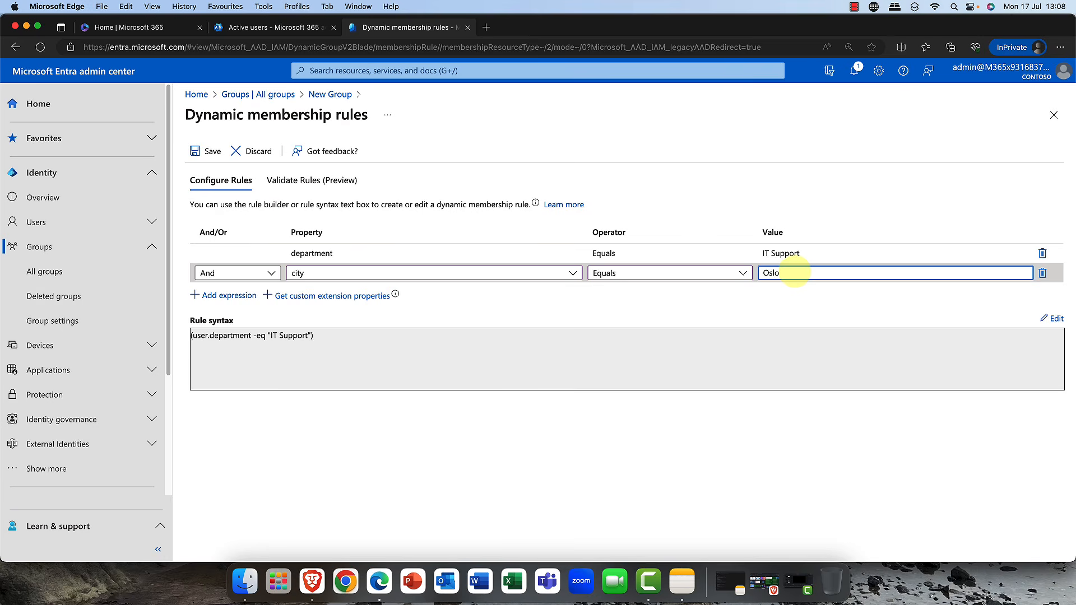
# - Save the dynamic membership rules and create the Oslo Techies group
pyautogui.click(601, 368)
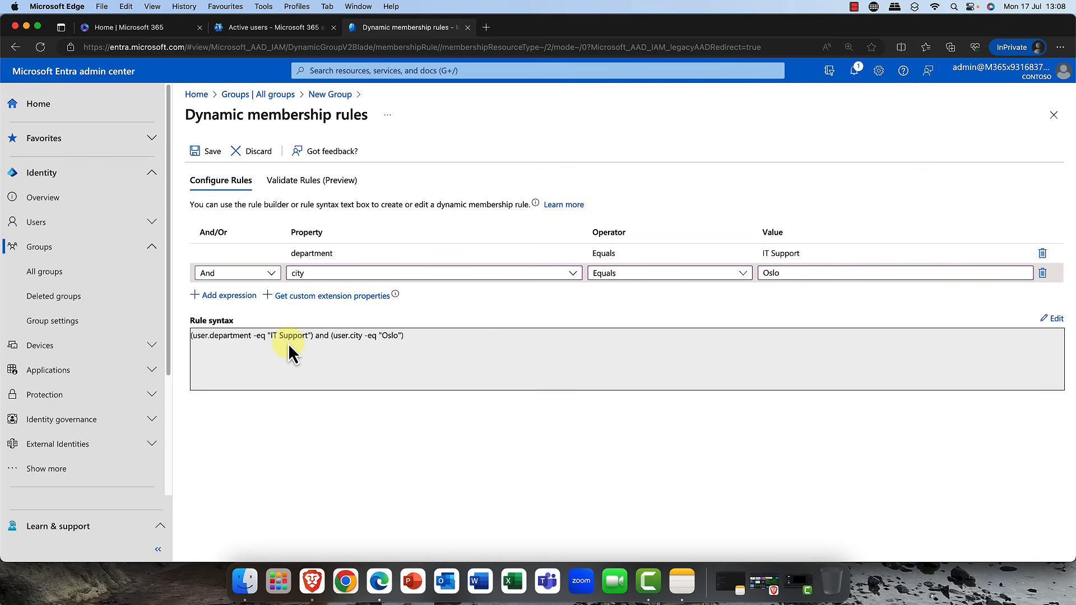
pyautogui.click(212, 154)
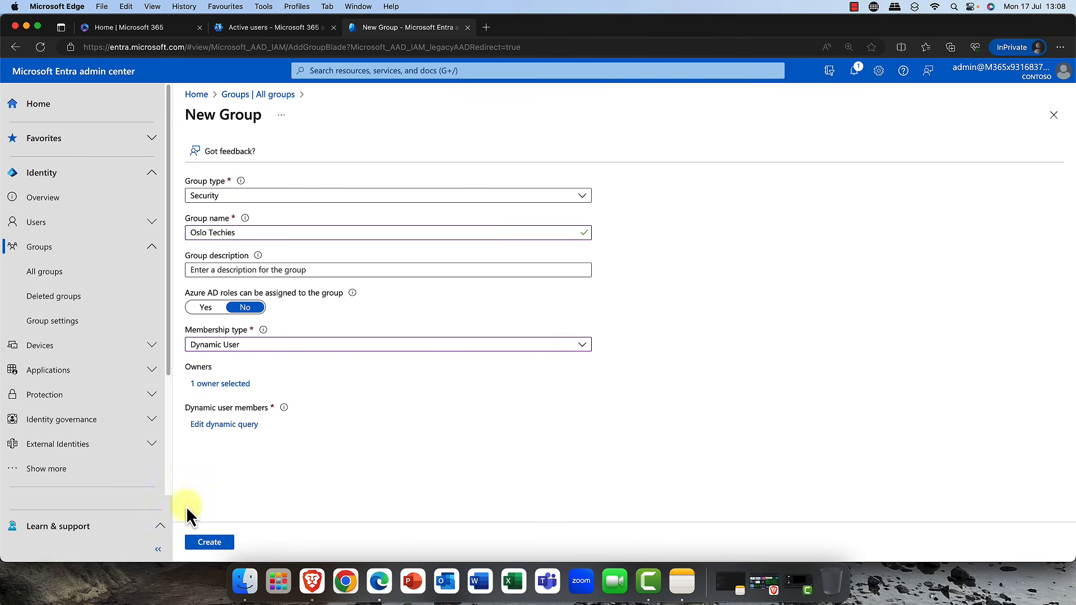
pyautogui.click(214, 541)
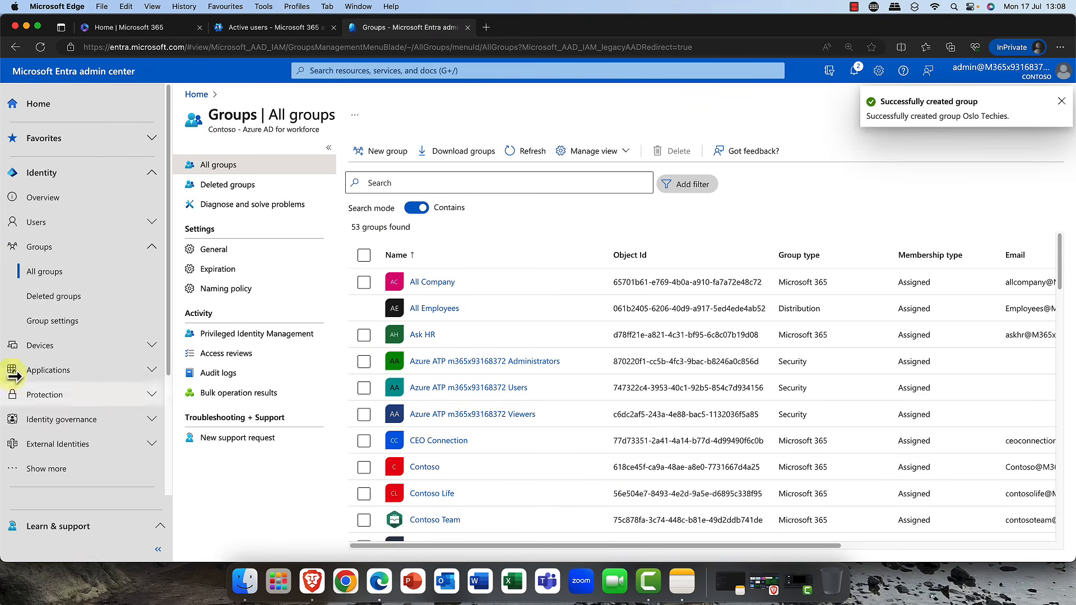
# - Go to All users and open the profile of one of the listed users
pyautogui.click(48, 222)
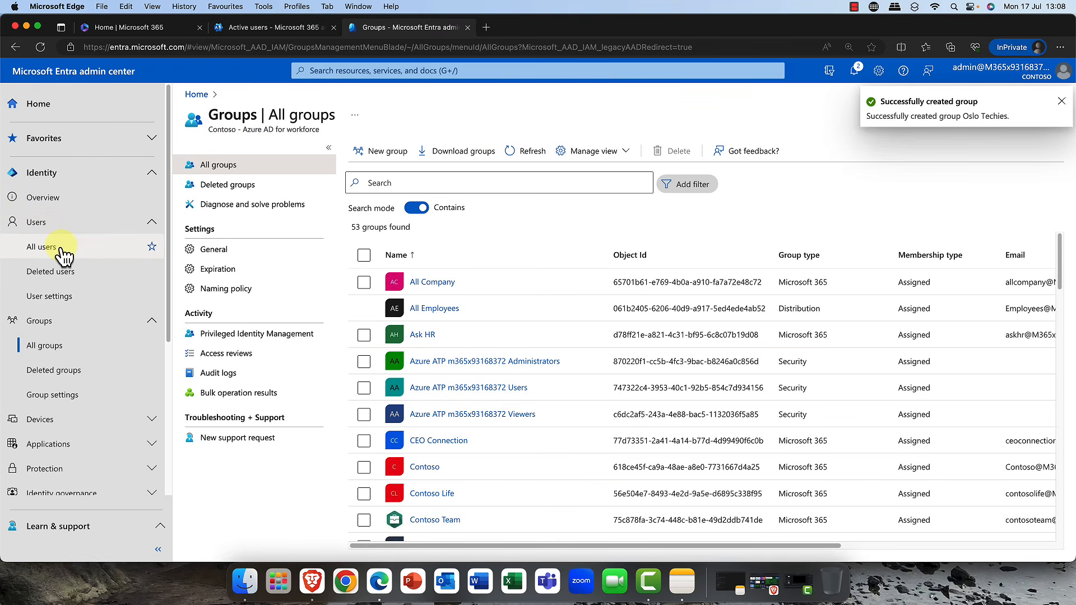
pyautogui.click(59, 248)
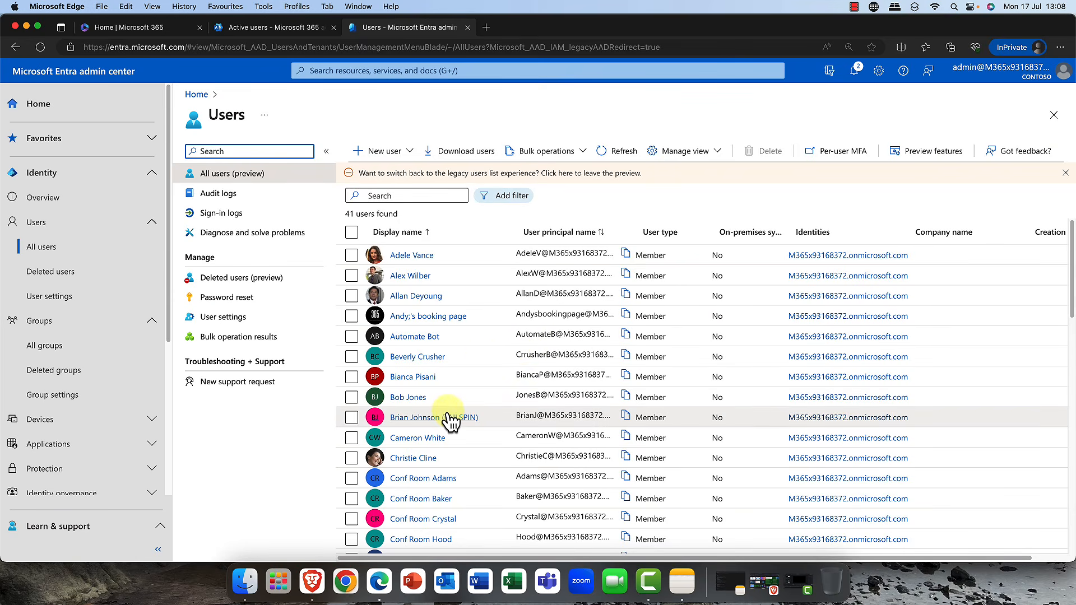
pyautogui.scroll(-5, 444, 420)
pyautogui.scroll(-3, 432, 521)
pyautogui.scroll(-3, 431, 524)
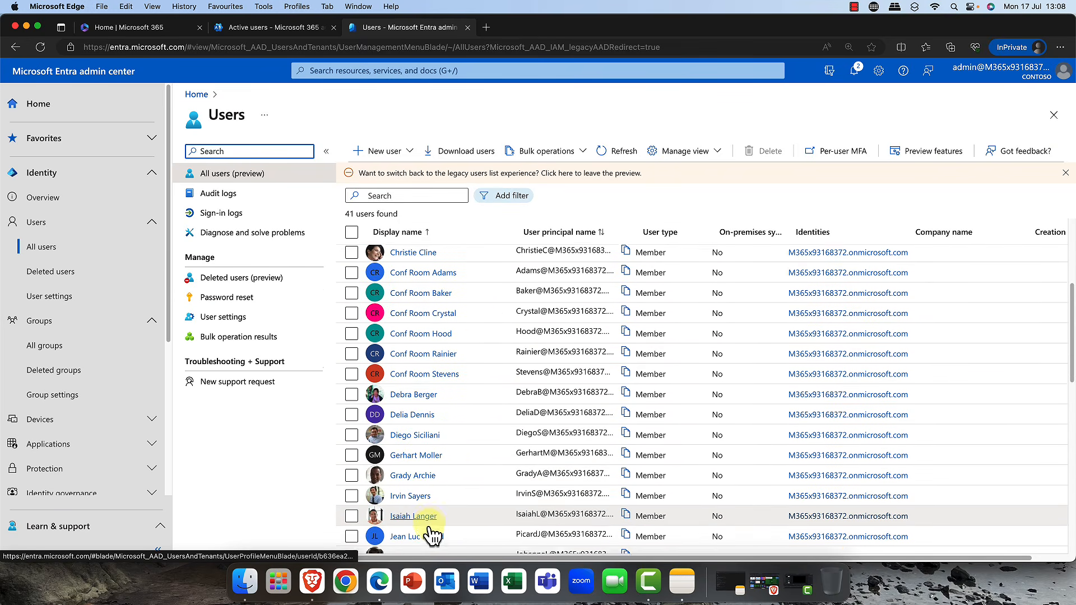
pyautogui.click(420, 496)
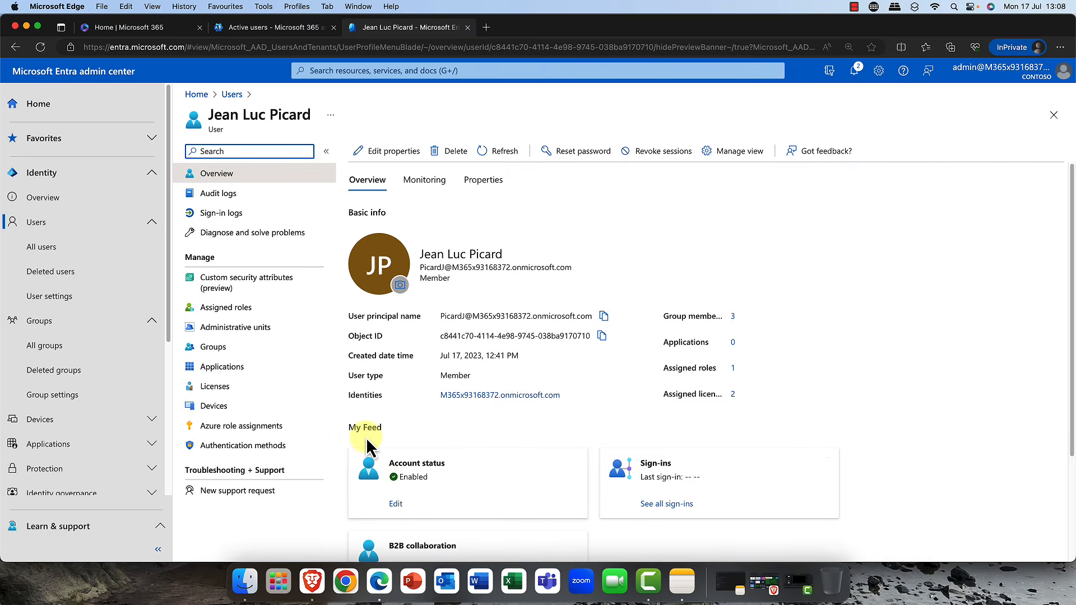
# - Edit the user's properties, change the department to IT Support, and save
pyautogui.click(377, 153)
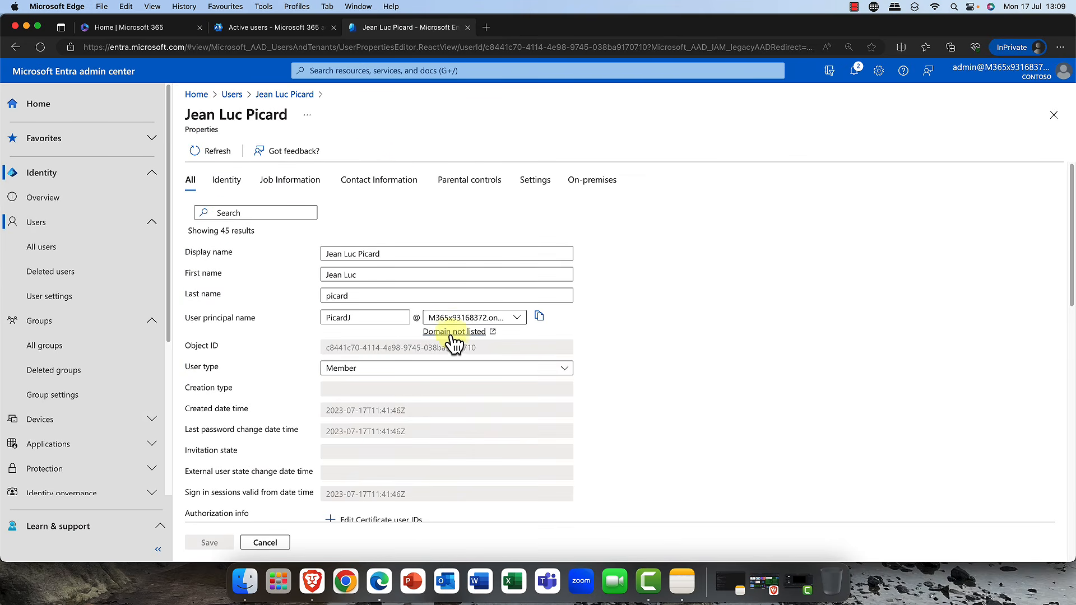
pyautogui.scroll(-5, 441, 346)
pyautogui.scroll(-4, 433, 351)
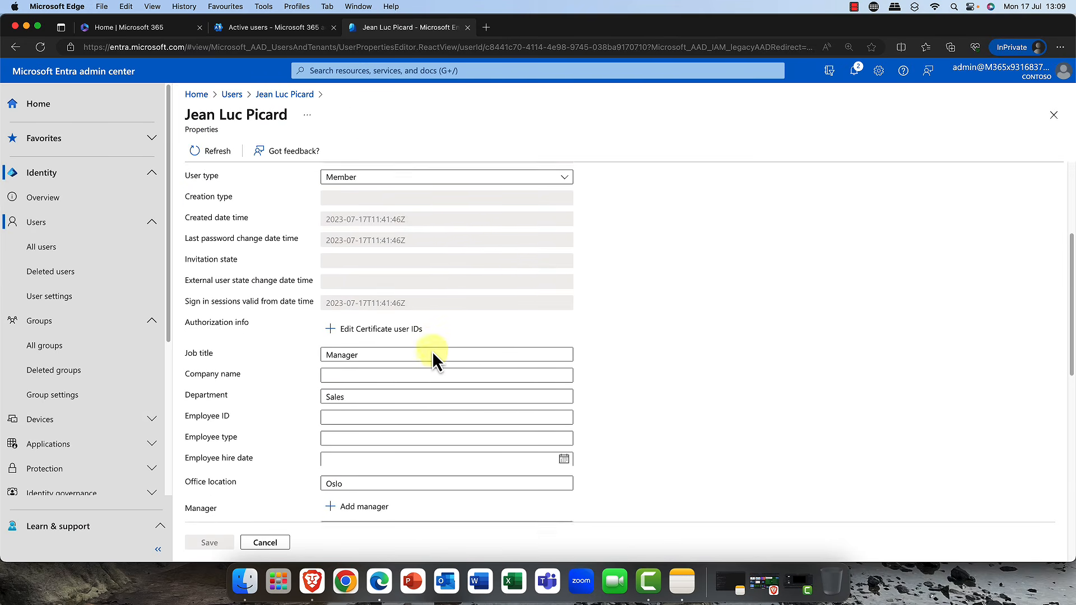
pyautogui.scroll(-1, 432, 356)
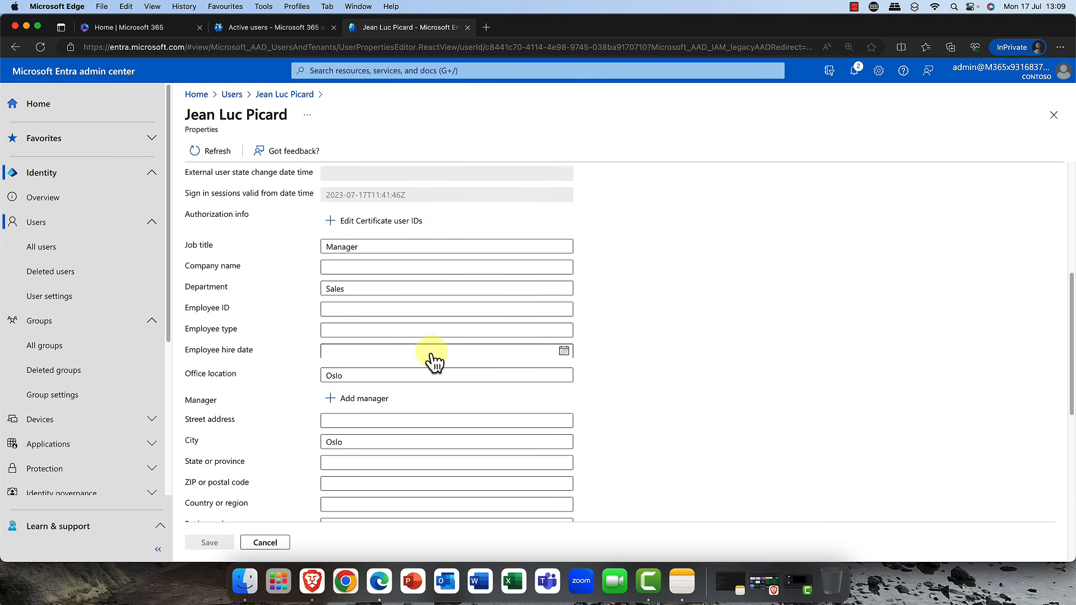
pyautogui.scroll(-2, 426, 358)
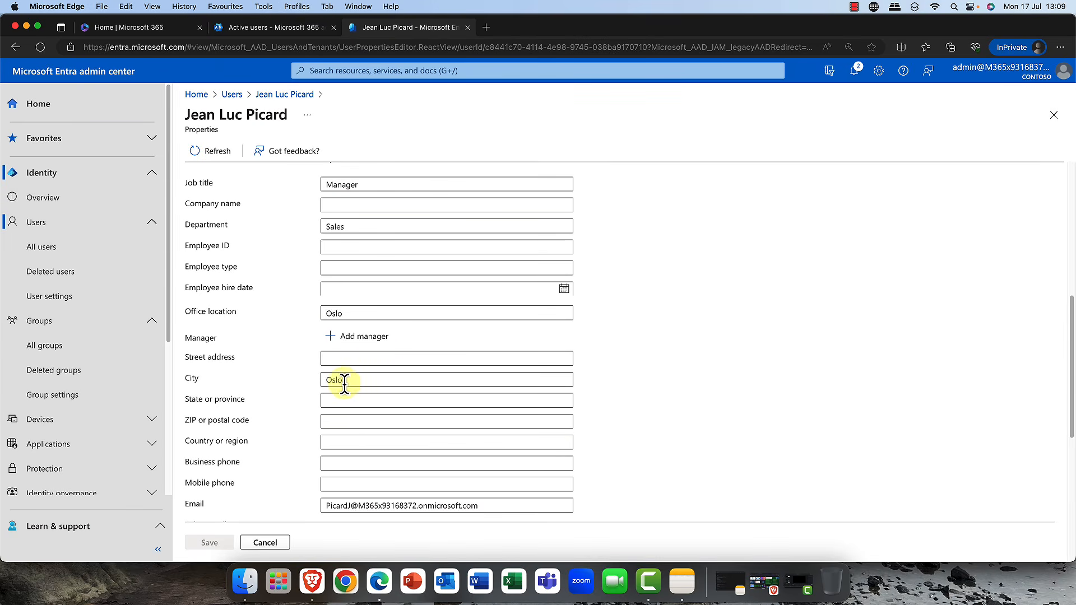
pyautogui.moveTo(344, 379); pyautogui.dragTo(311, 381)
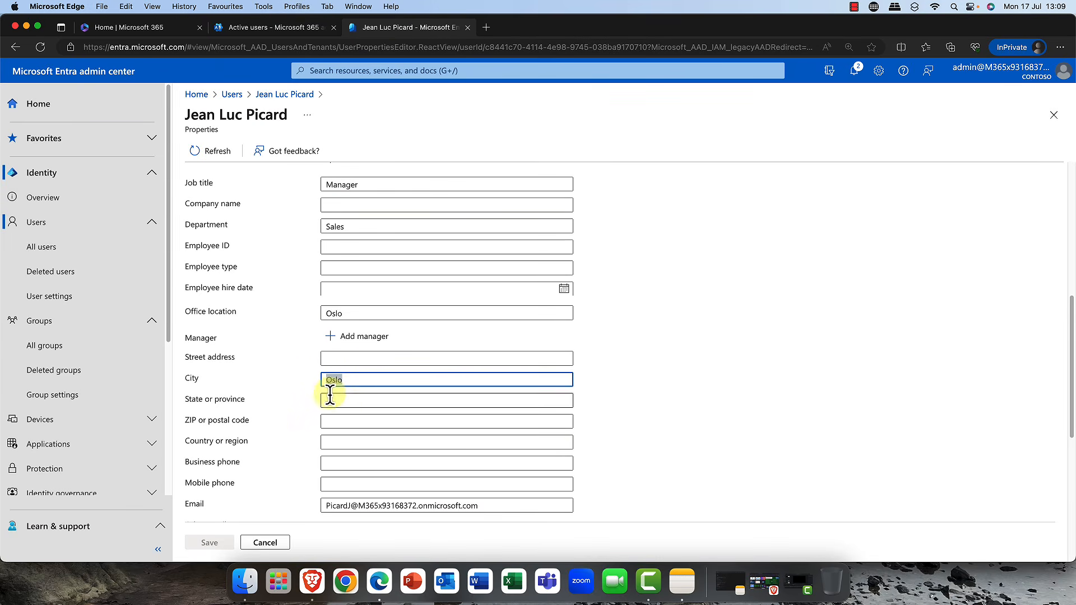
pyautogui.scroll(-1, 353, 428)
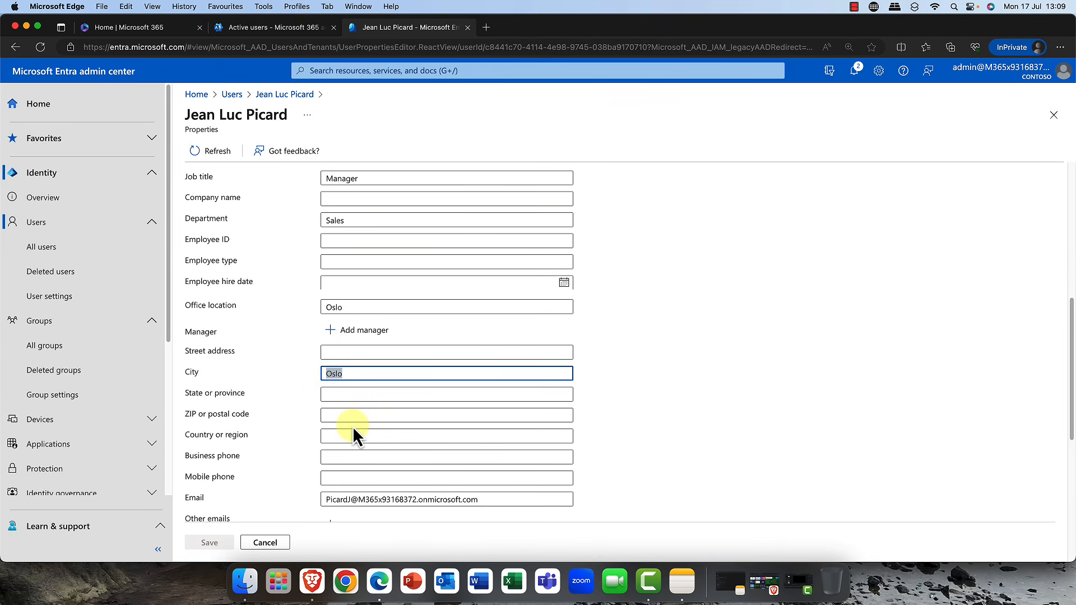
pyautogui.scroll(3, 348, 415)
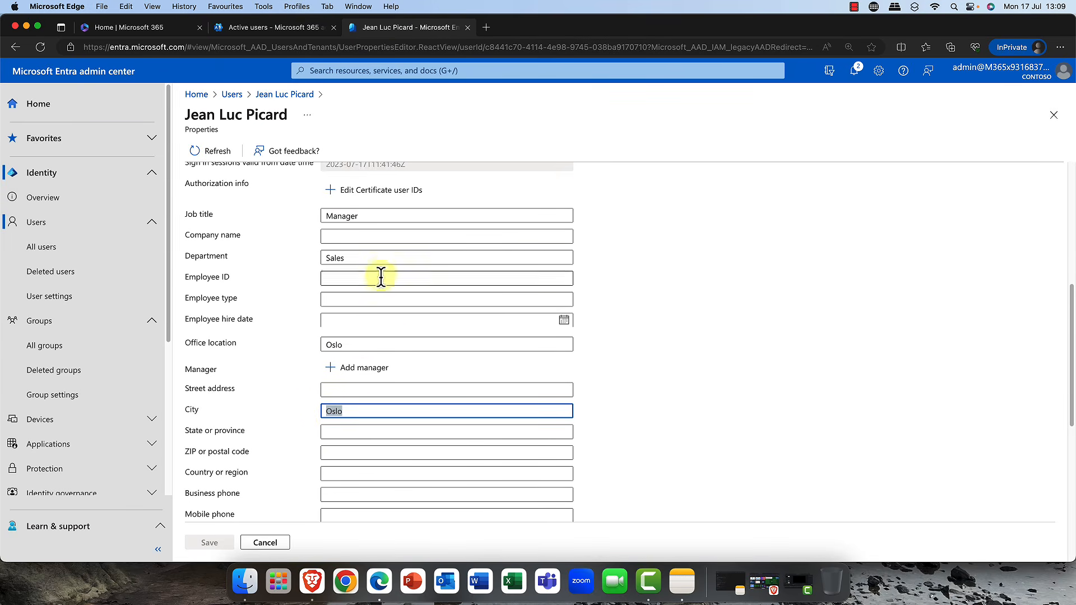
pyautogui.click(367, 257)
pyautogui.moveTo(360, 258); pyautogui.dragTo(322, 260)
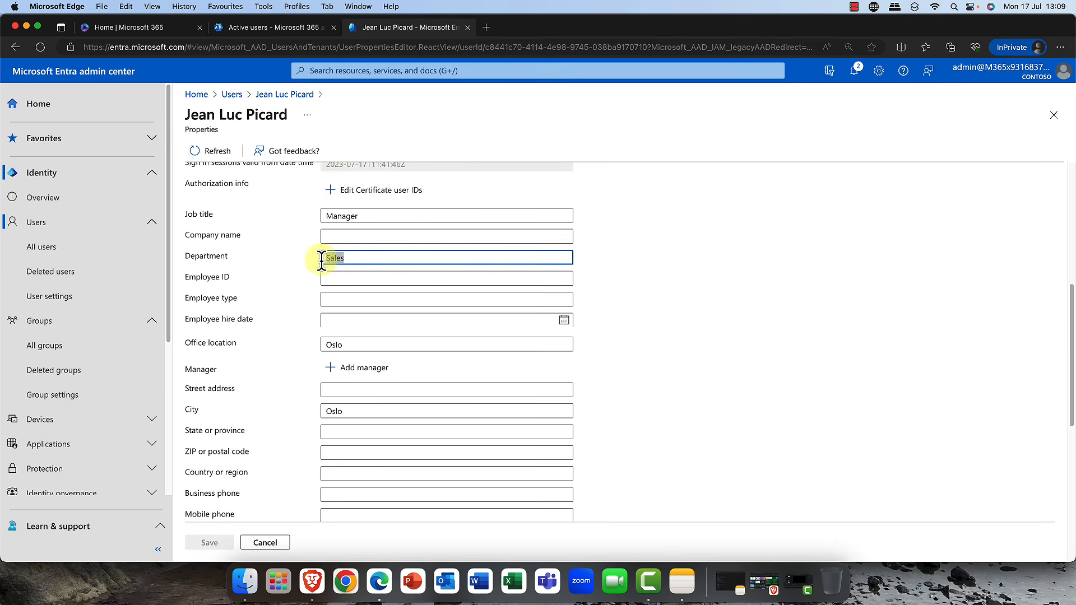
pyautogui.press('BackSpace')
pyautogui.write('IT Support')
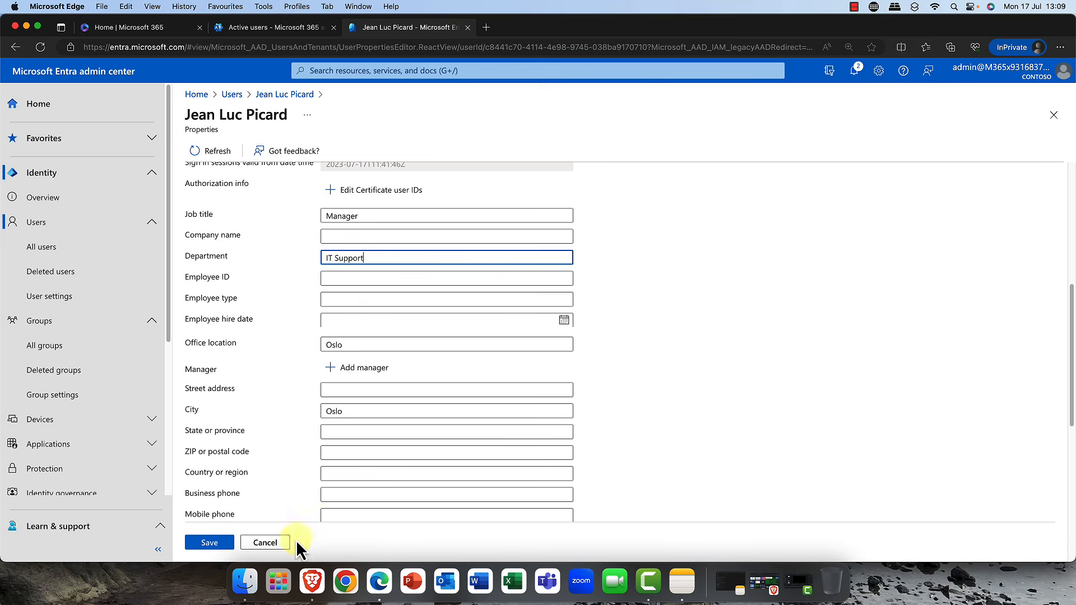
pyautogui.click(217, 543)
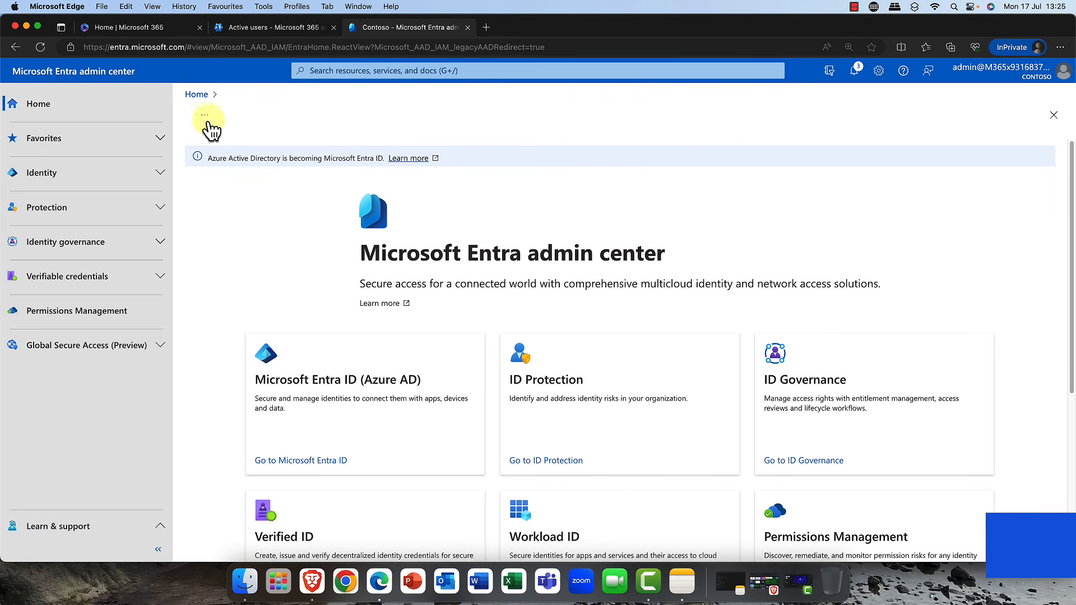
# - Open the tenant properties and review the security defaults setting, cancelling without changes
pyautogui.click(158, 176)
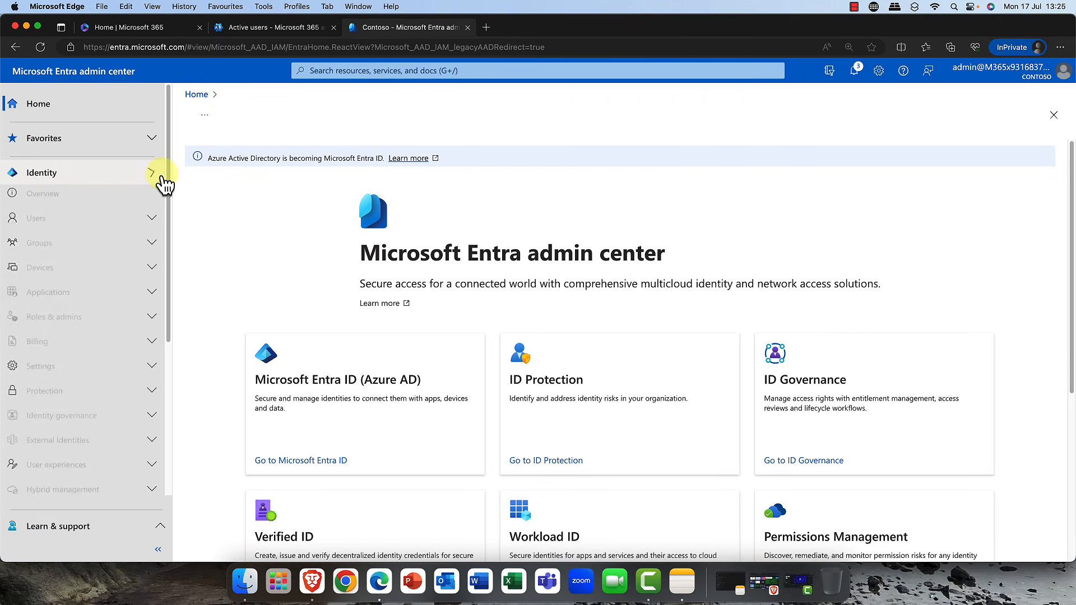
pyautogui.click(70, 203)
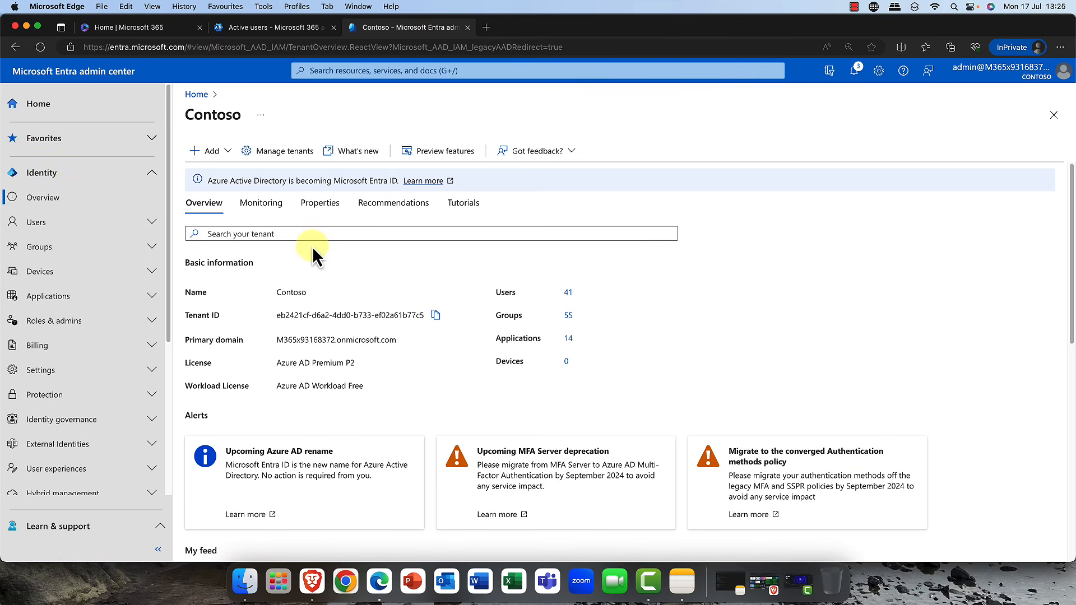
pyautogui.click(321, 204)
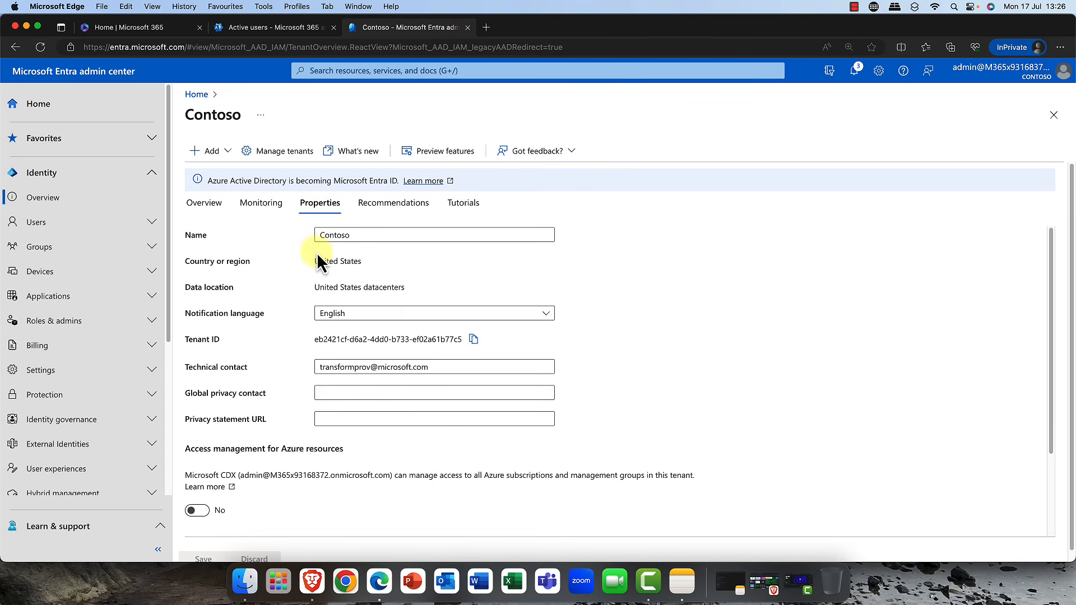
pyautogui.scroll(-3, 317, 245)
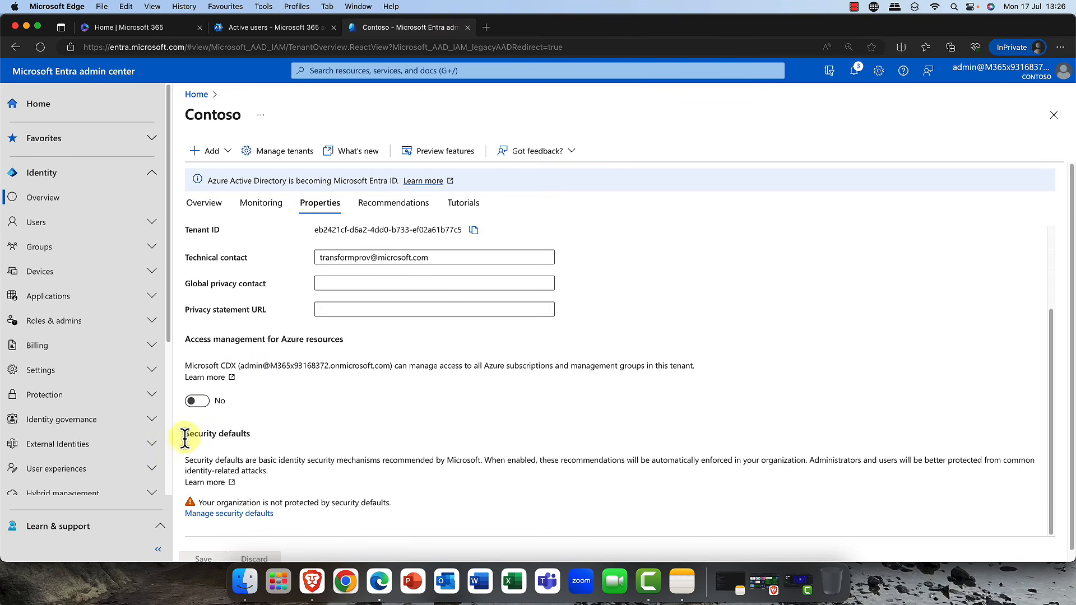
pyautogui.moveTo(183, 435); pyautogui.dragTo(250, 434)
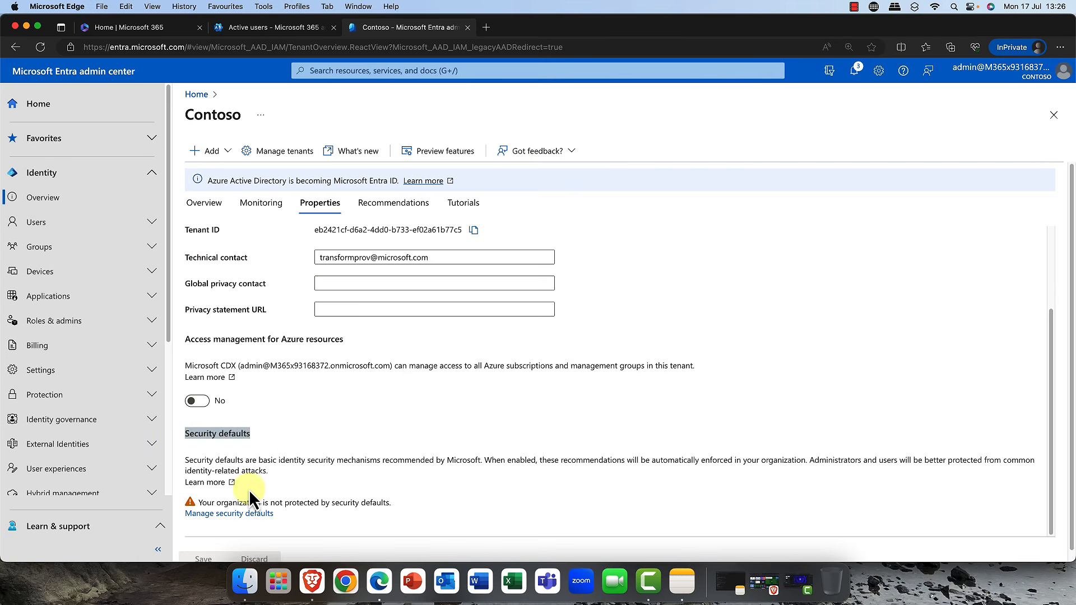
pyautogui.click(238, 514)
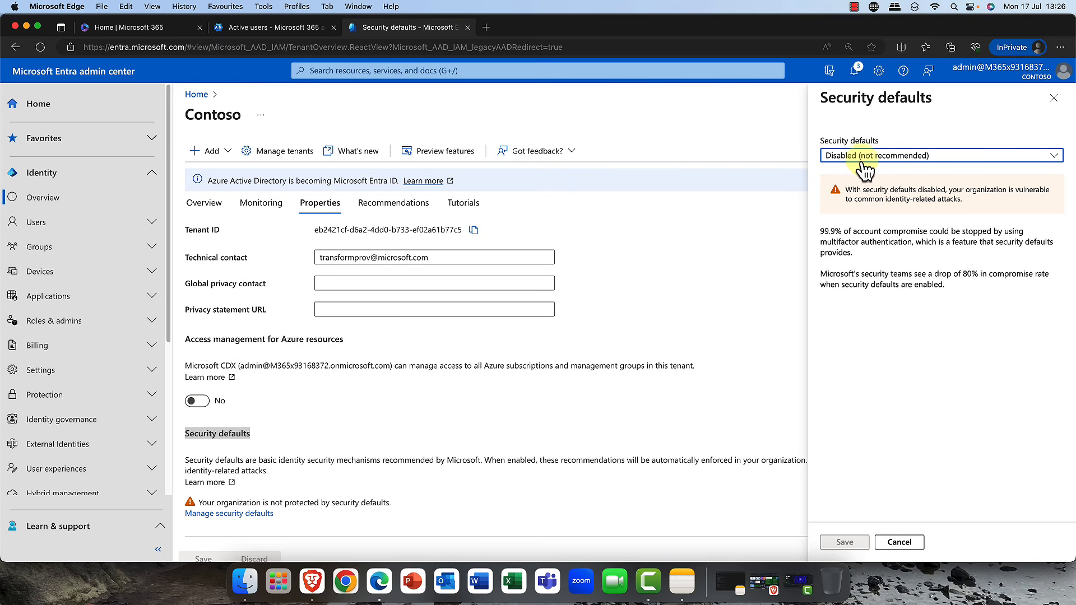
pyautogui.click(1056, 157)
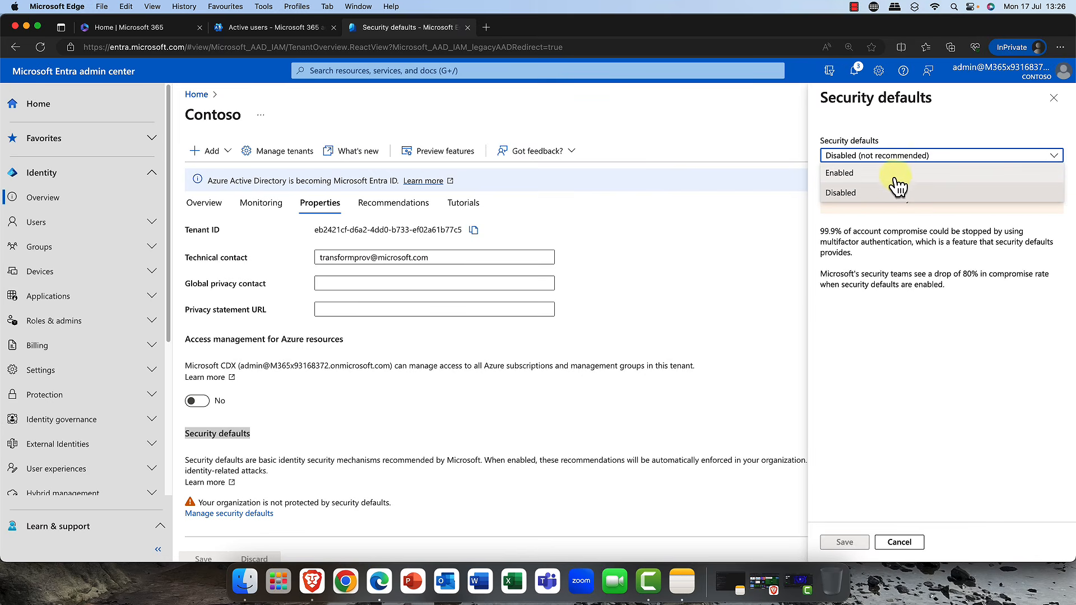
pyautogui.click(878, 259)
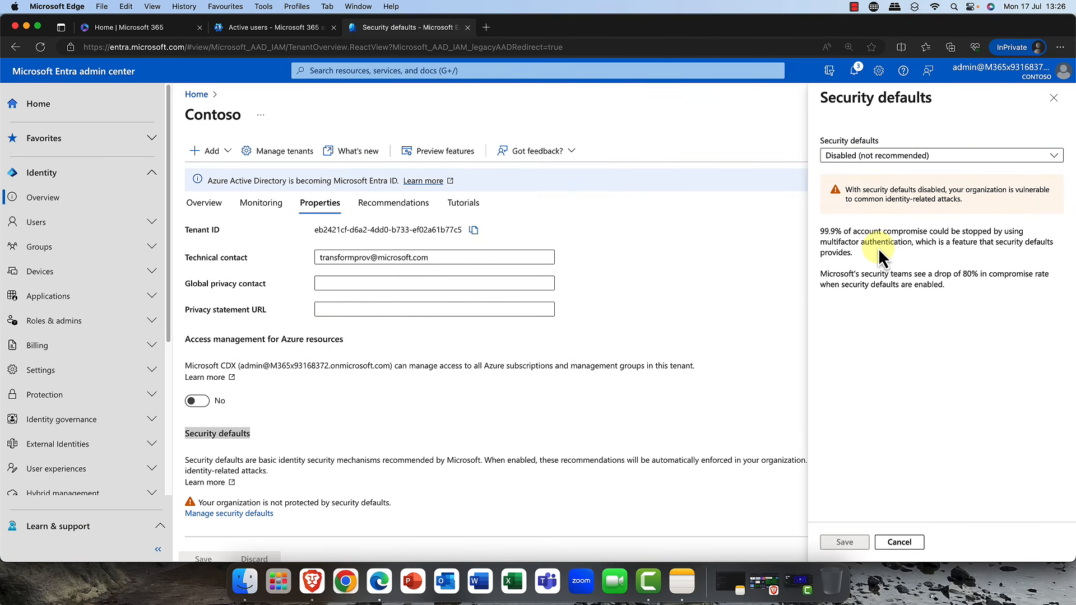
pyautogui.click(904, 543)
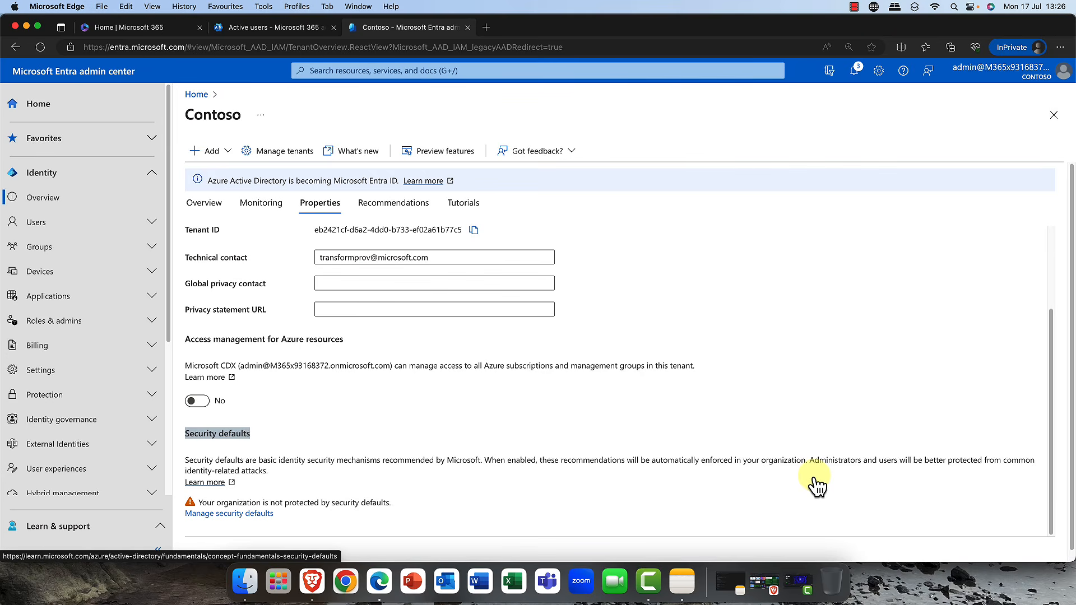
# - Open the Microsoft Authenticator policy under Protection's authentication methods
pyautogui.scroll(-3, 112, 290)
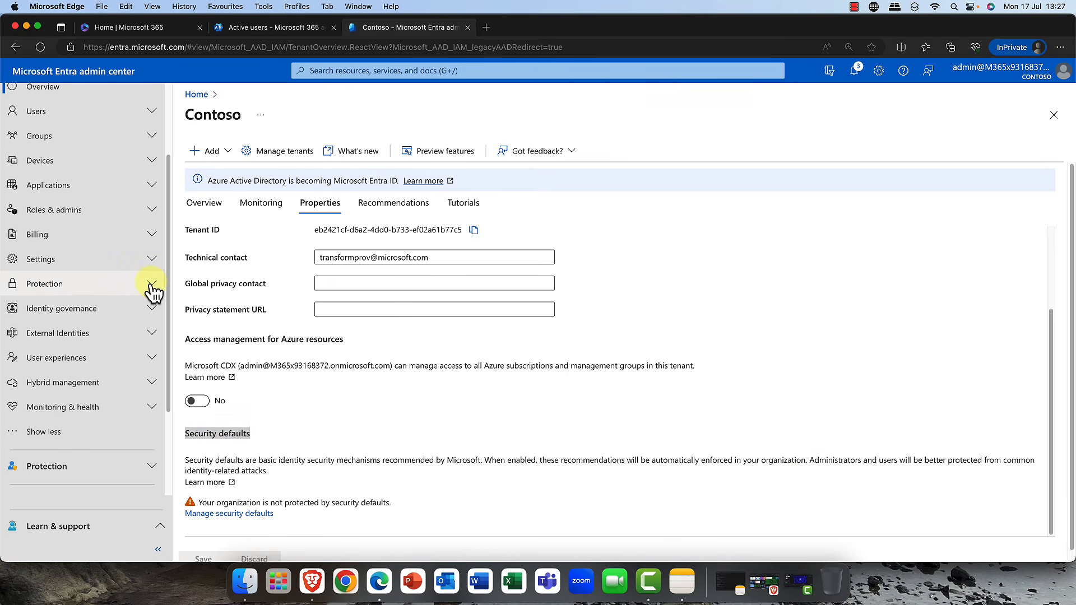
pyautogui.click(152, 284)
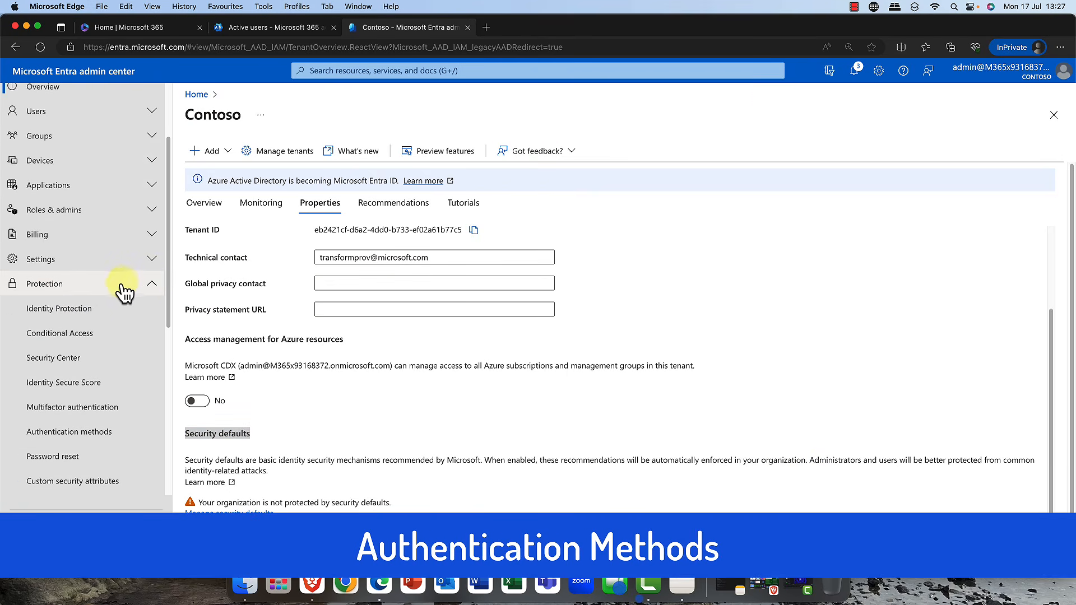
pyautogui.click(85, 433)
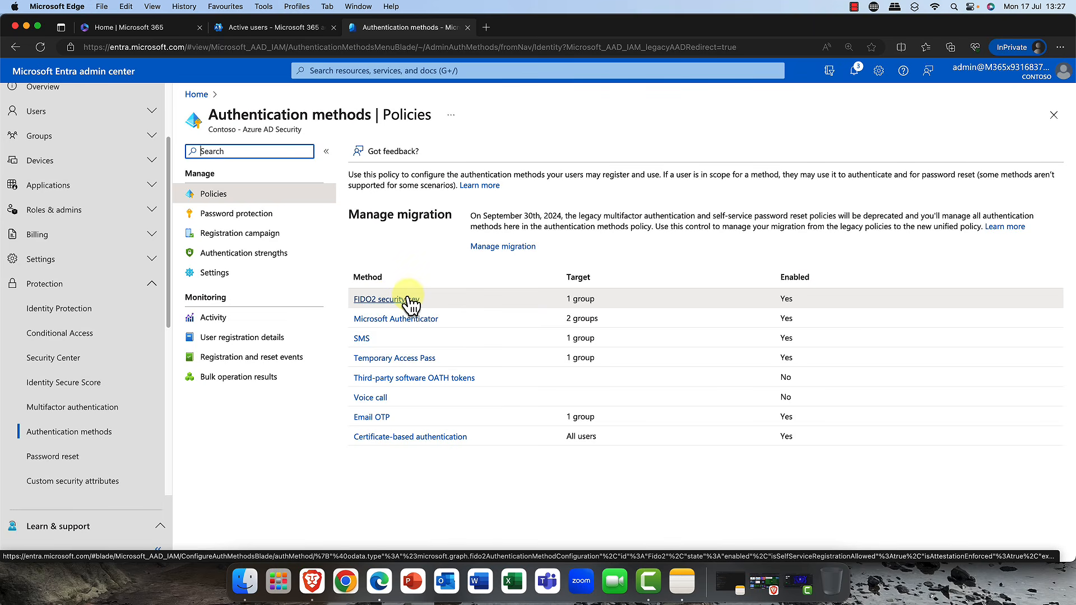
pyautogui.click(361, 323)
pyautogui.click(395, 329)
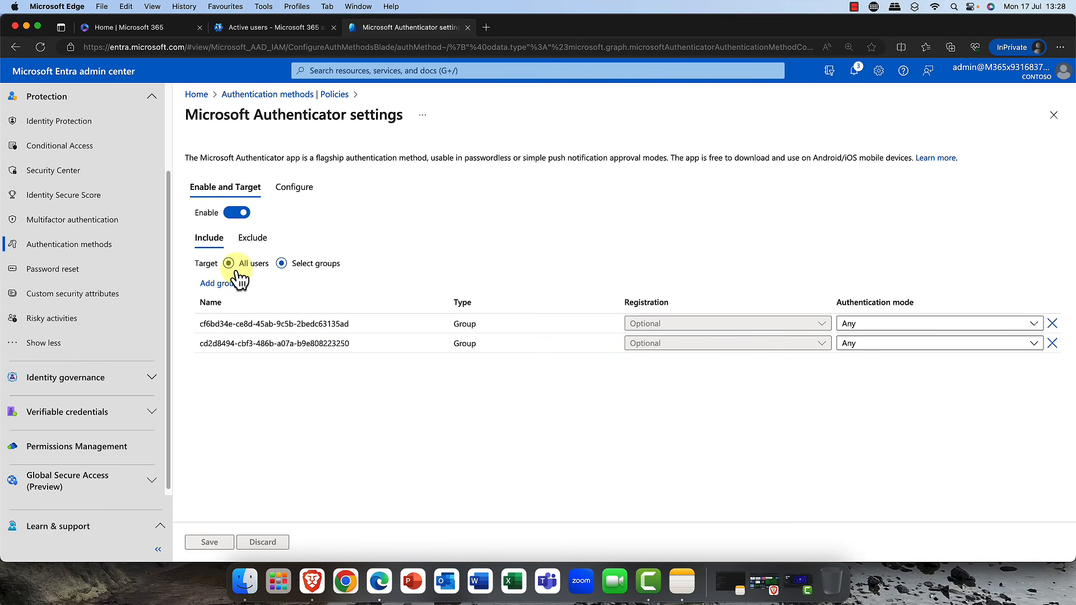
# - Review the Microsoft Authenticator configuration options and return to the admin center home
pyautogui.click(290, 190)
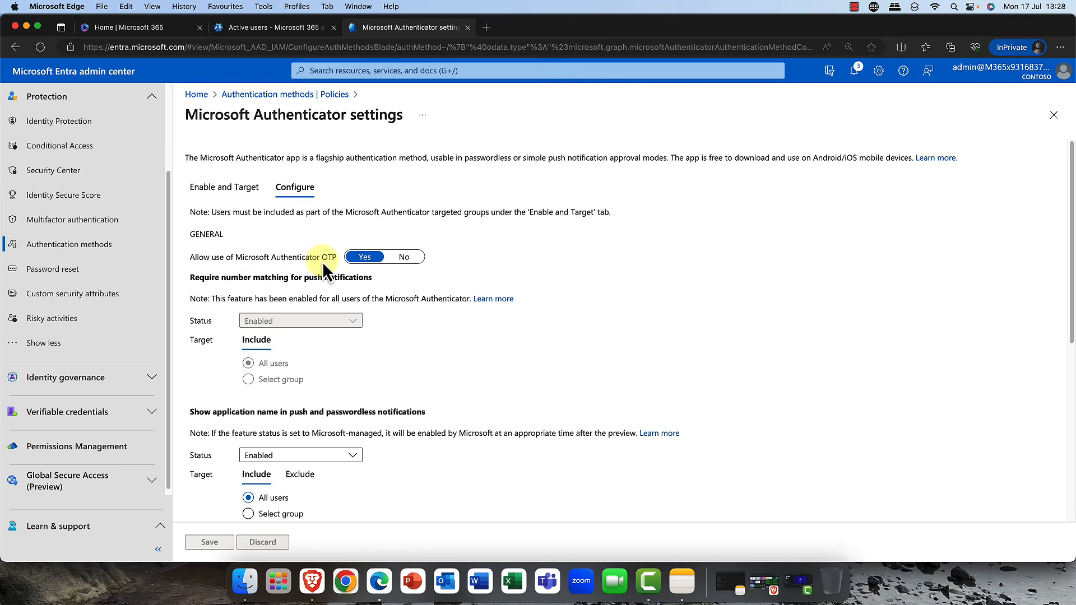
pyautogui.scroll(-3, 437, 337)
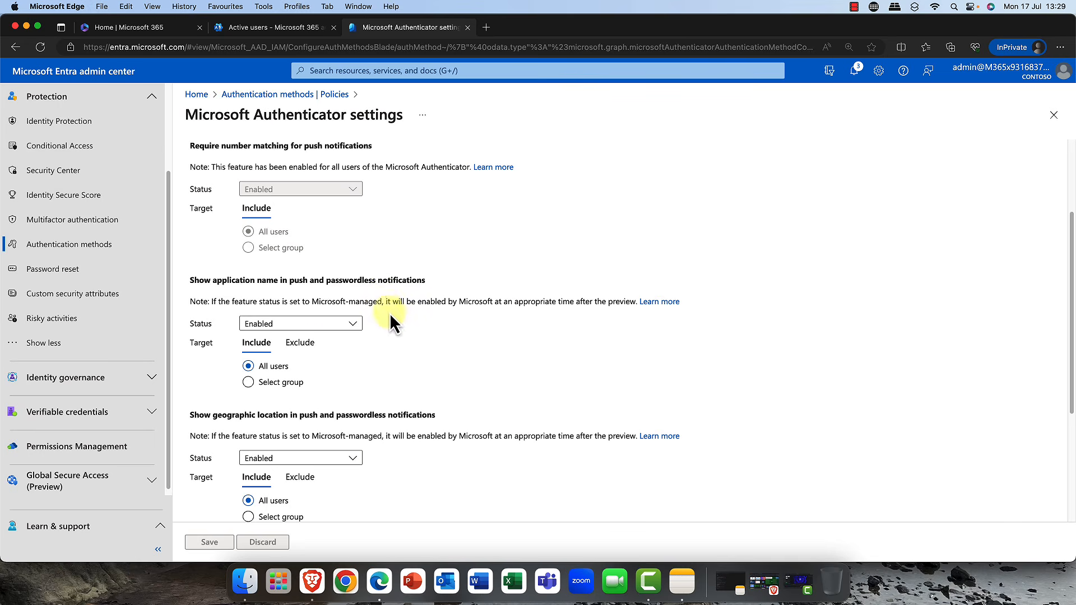
pyautogui.scroll(-2, 332, 489)
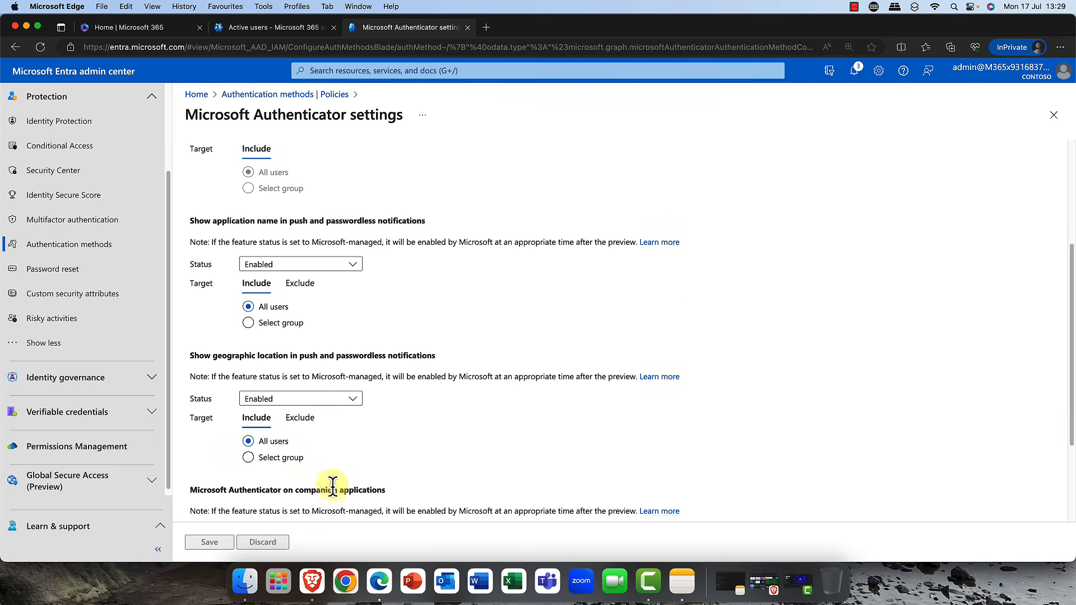
pyautogui.scroll(2, 333, 485)
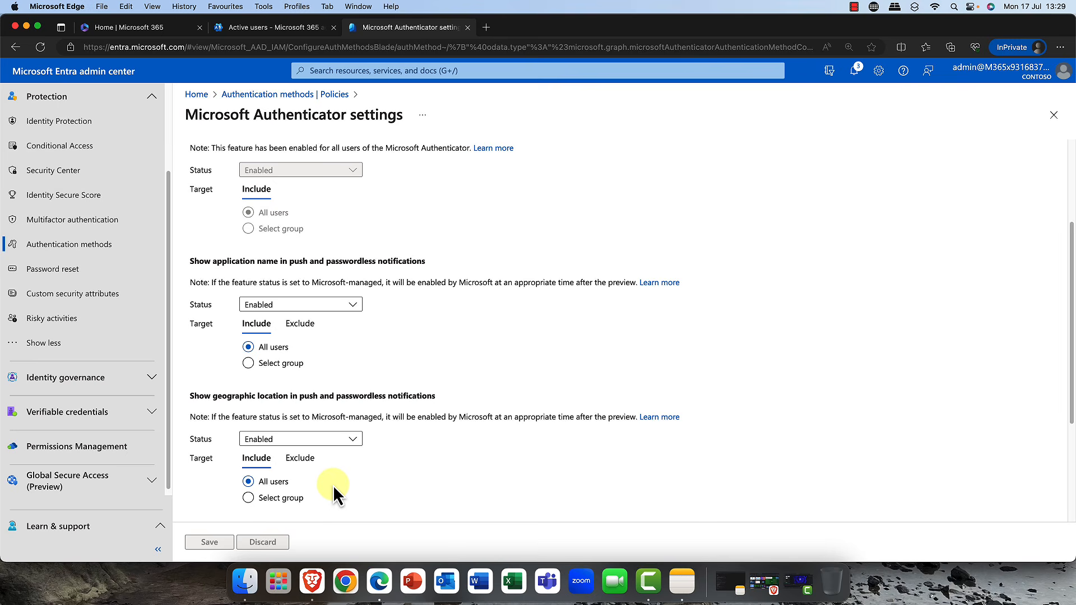
pyautogui.scroll(3, 333, 486)
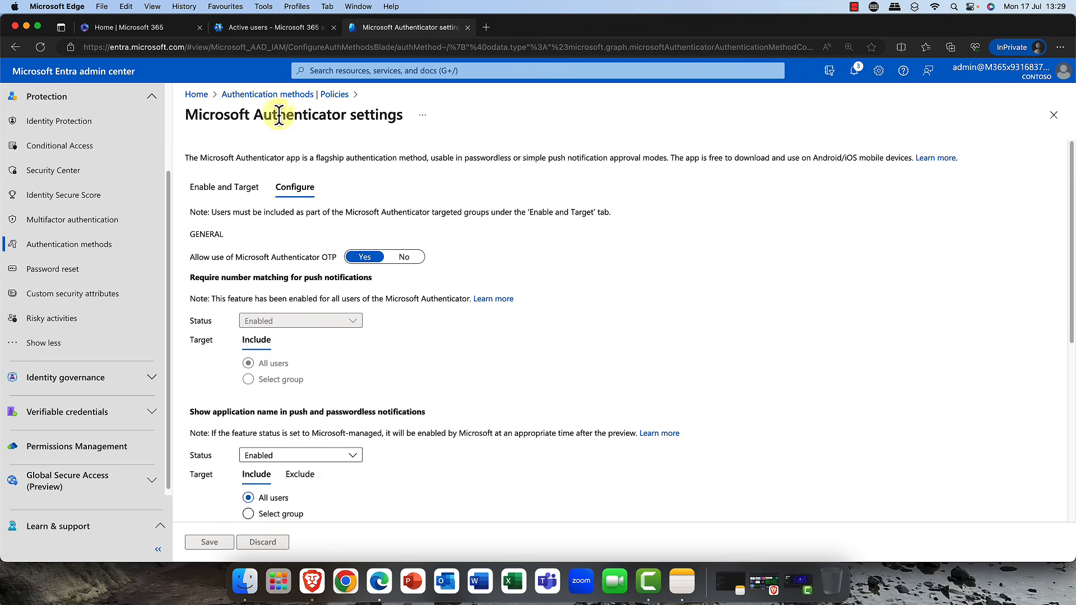
pyautogui.click(308, 95)
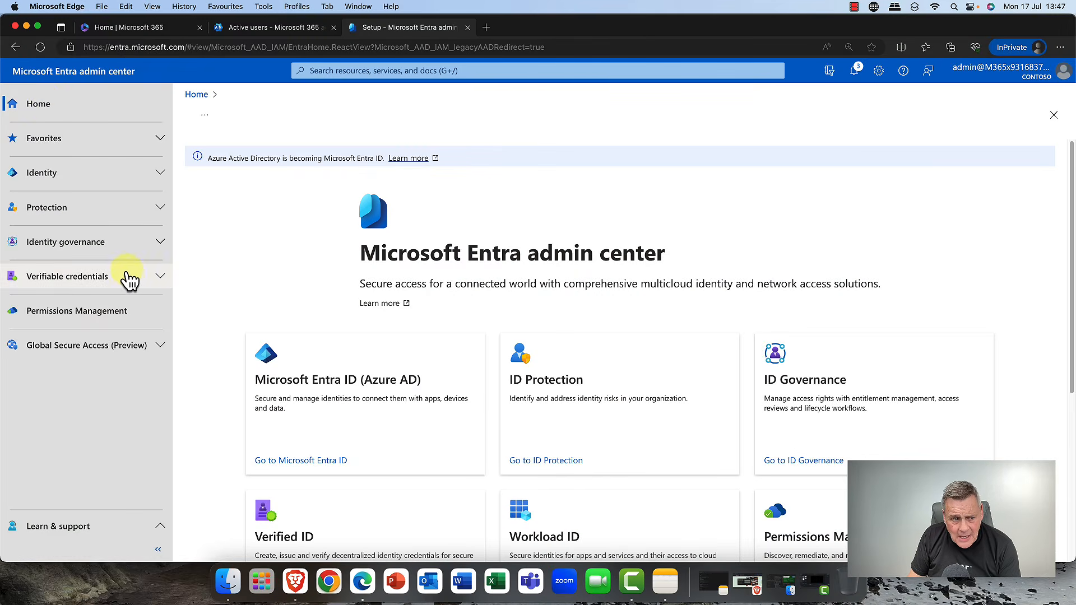
# - Open the Verifiable credentials setup page for Entra Verified ID
pyautogui.click(161, 278)
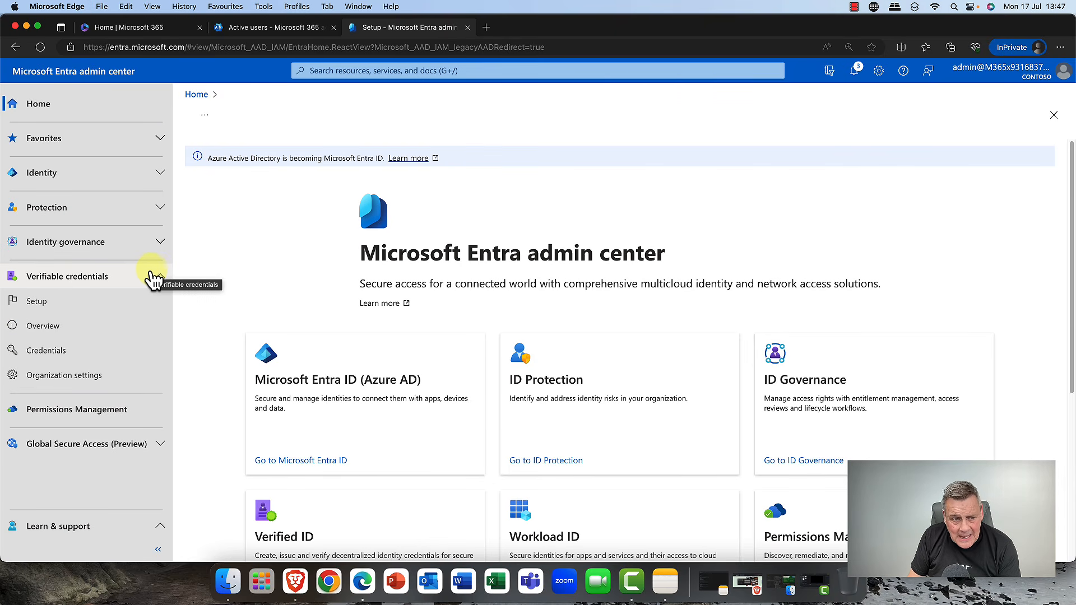
pyautogui.click(53, 307)
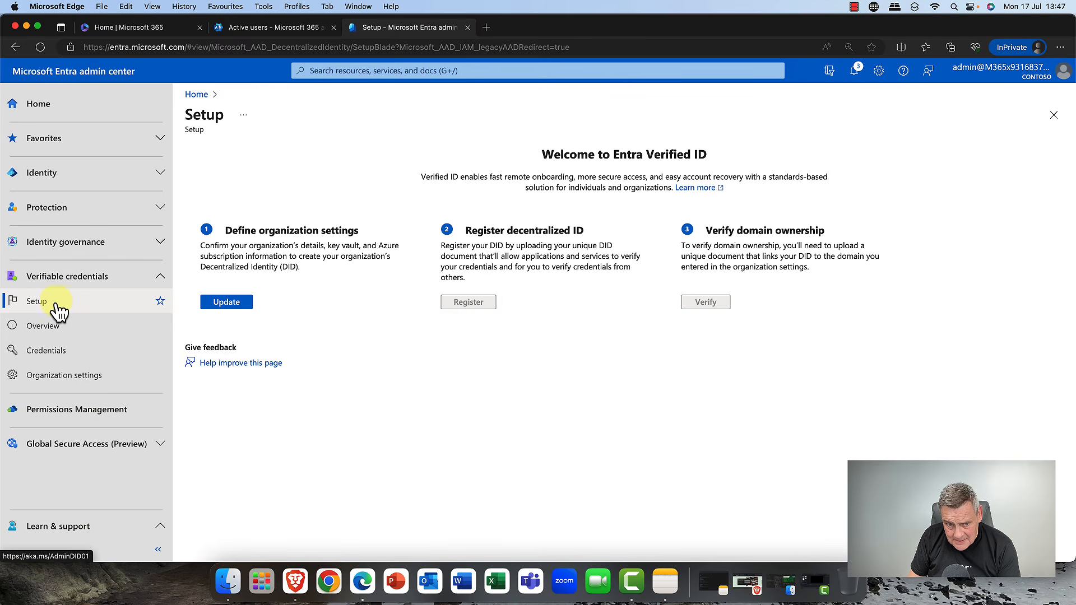
pyautogui.click(246, 309)
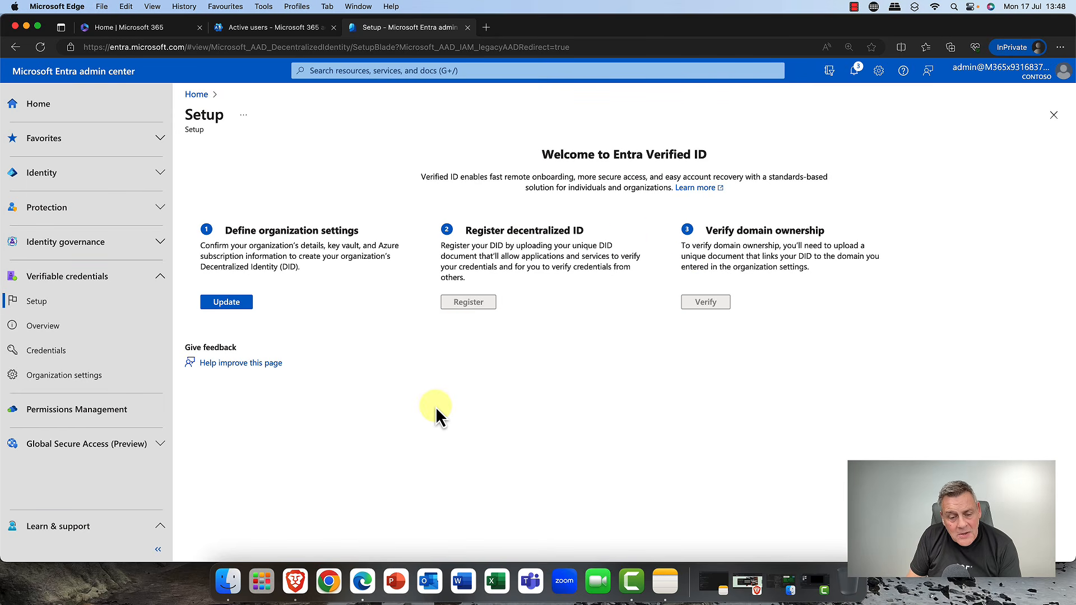
# - Switch to Brave and continue the Woodgrove employee onboarding demo past the name entry page
pyautogui.click(302, 585)
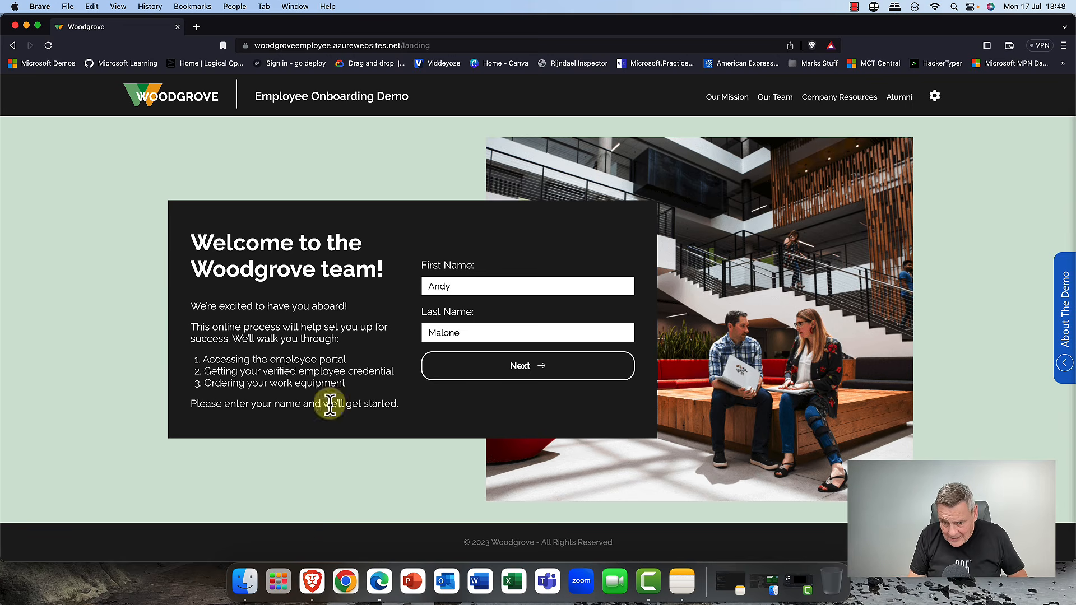
pyautogui.click(492, 374)
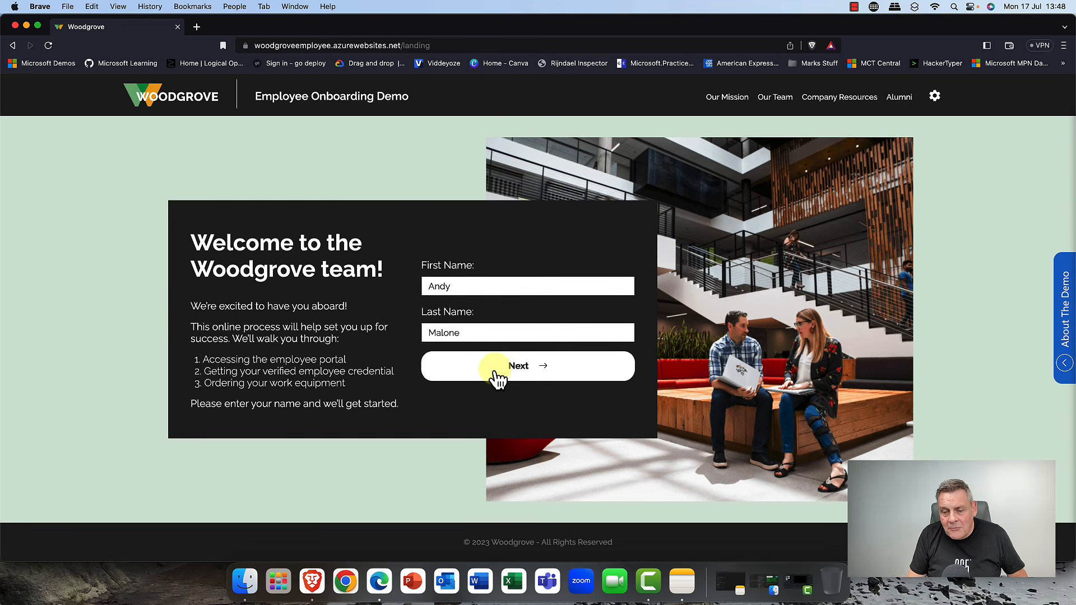
pyautogui.scroll(-2, 494, 373)
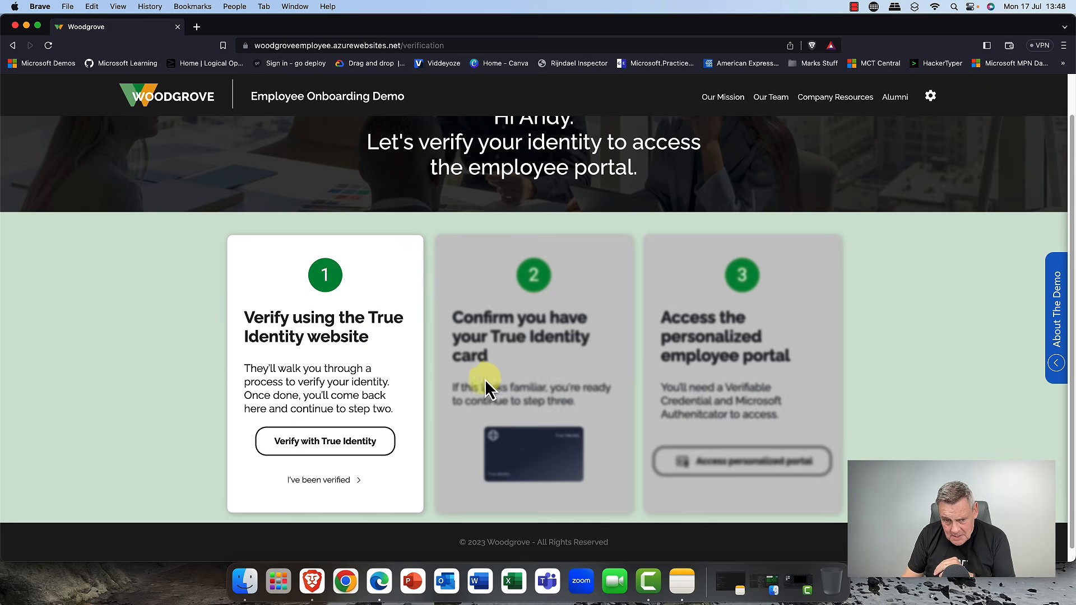
# - Verify identity on the True Identity site by taking a selfie and uploading a government-issued ID
pyautogui.click(330, 449)
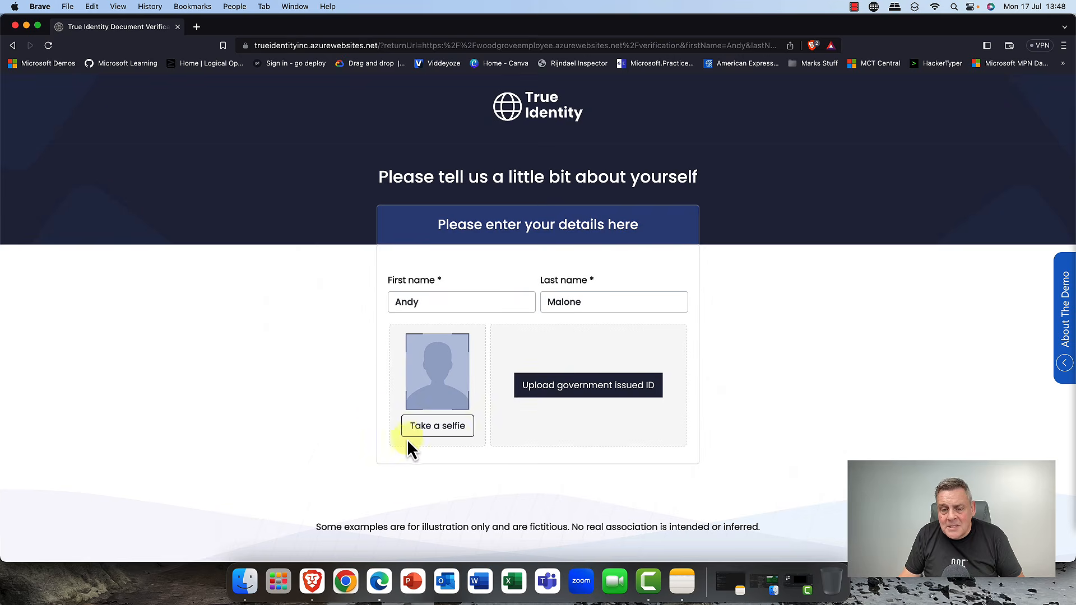
pyautogui.click(442, 428)
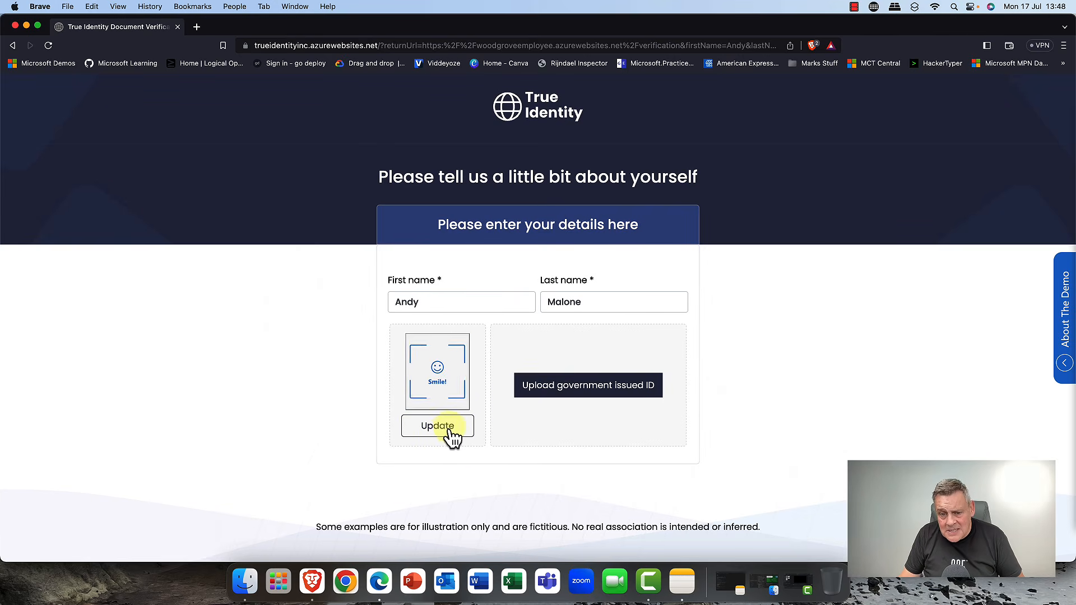
pyautogui.click(582, 389)
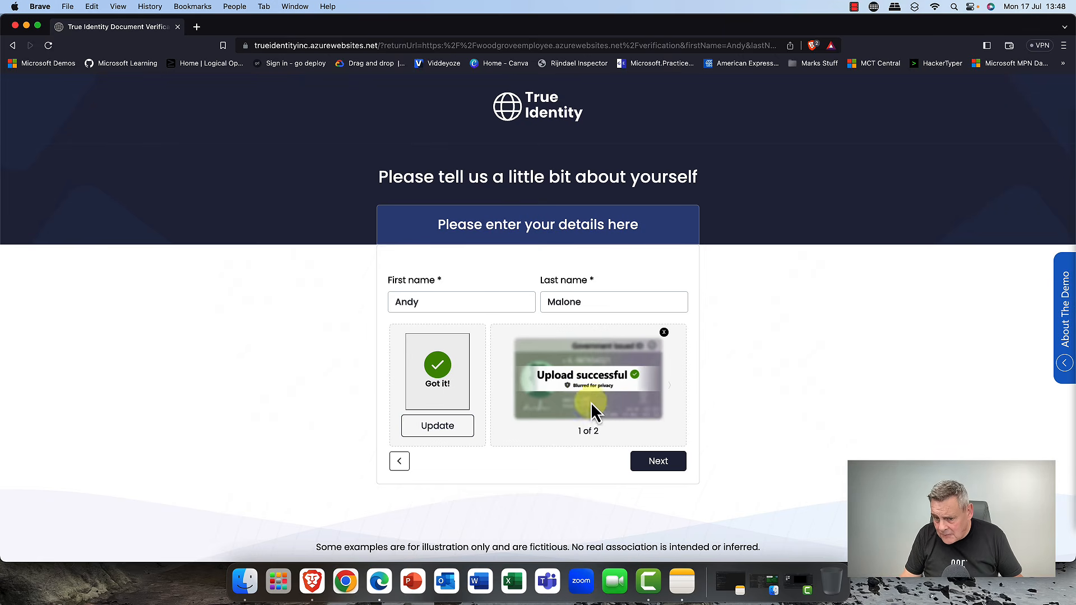
pyautogui.click(653, 462)
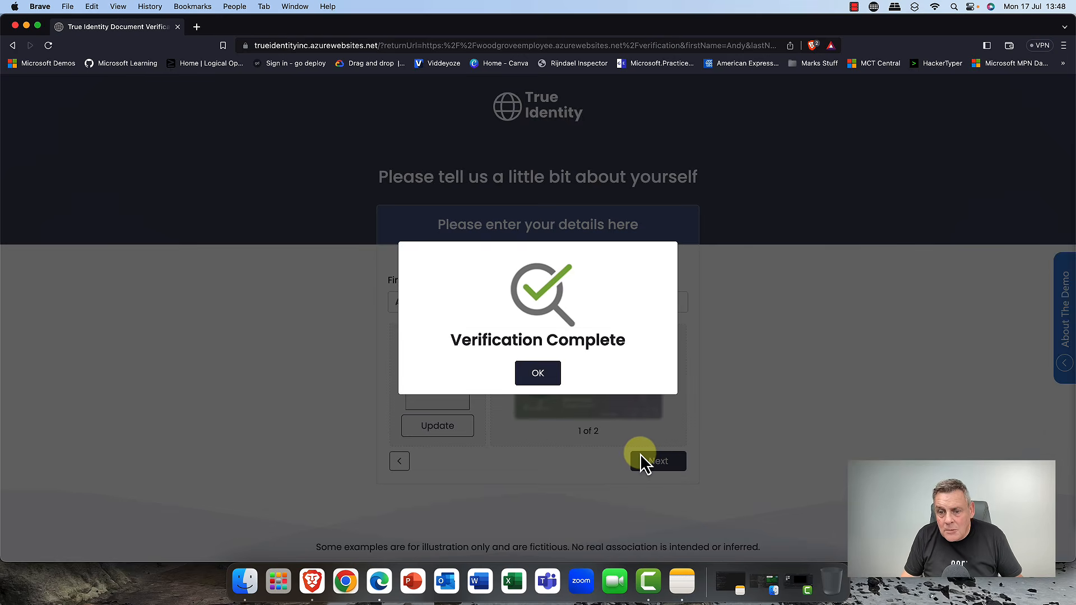
# - Complete the True Identity Verified ID issuance and return to Woodgrove
pyautogui.click(540, 374)
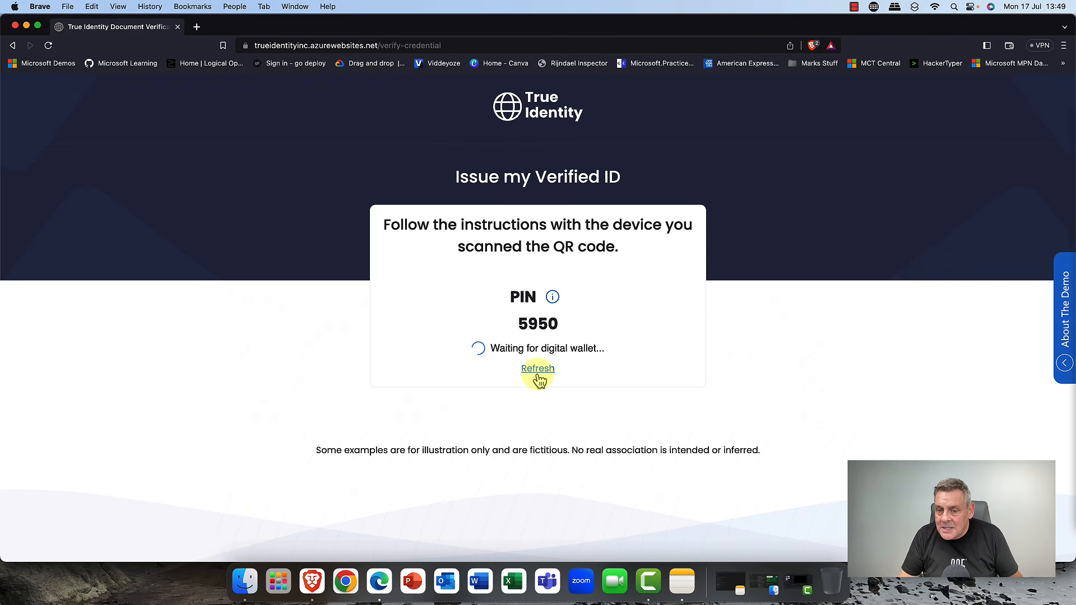
pyautogui.click(537, 374)
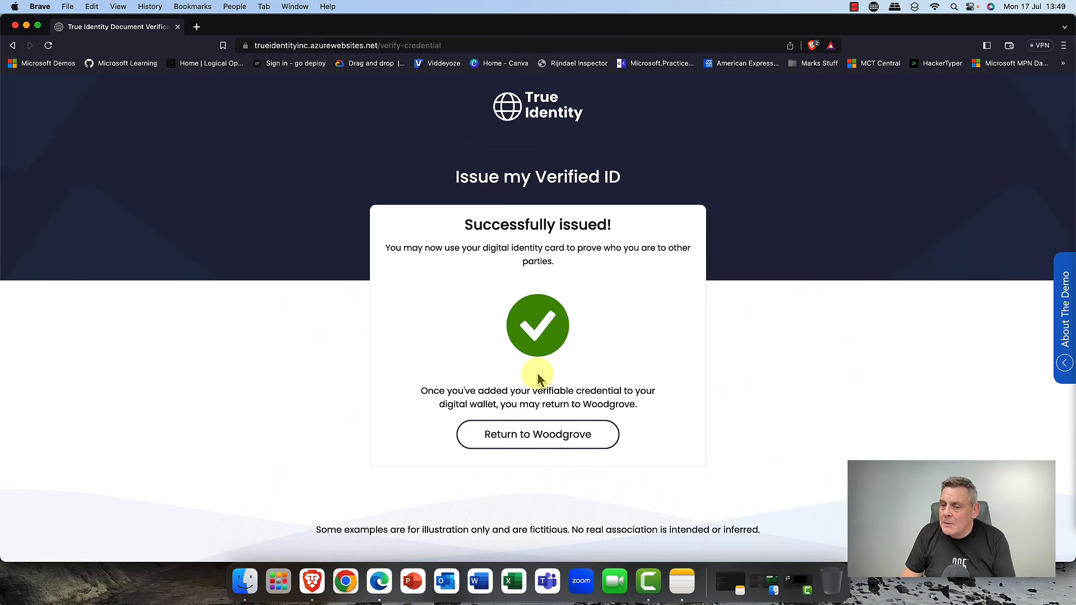
pyautogui.click(526, 436)
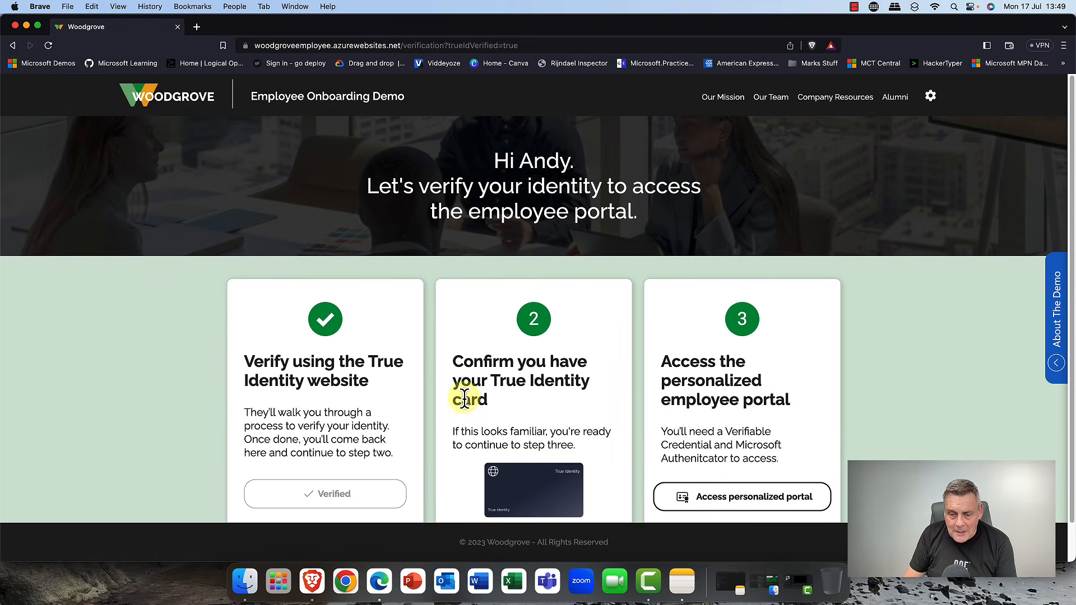
# - Start accessing the personalized employee portal using the Microsoft Authenticator QR code
pyautogui.scroll(-2, 474, 393)
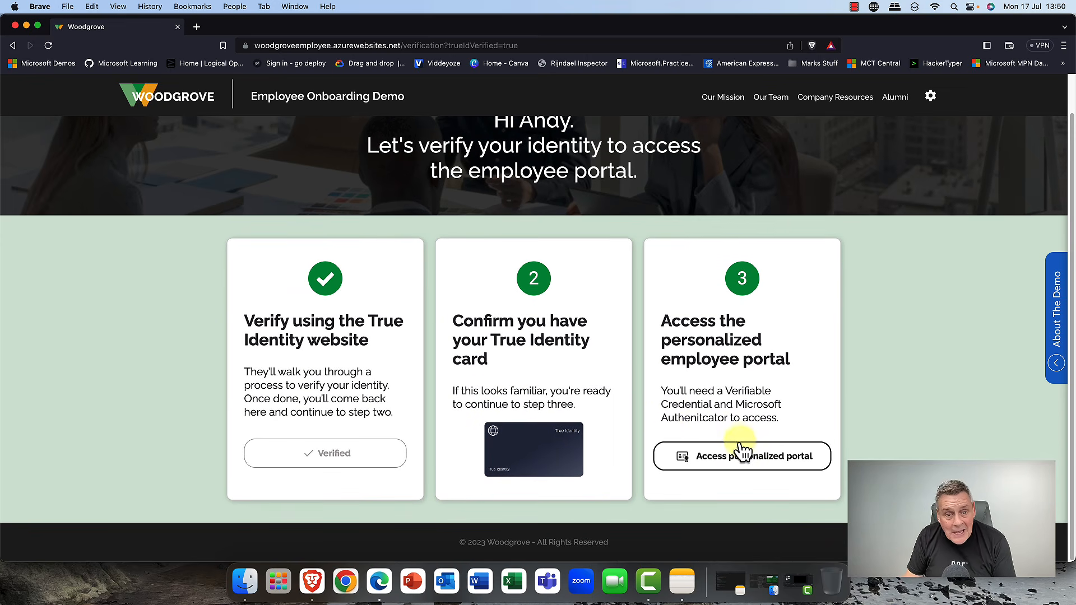
pyautogui.click(740, 465)
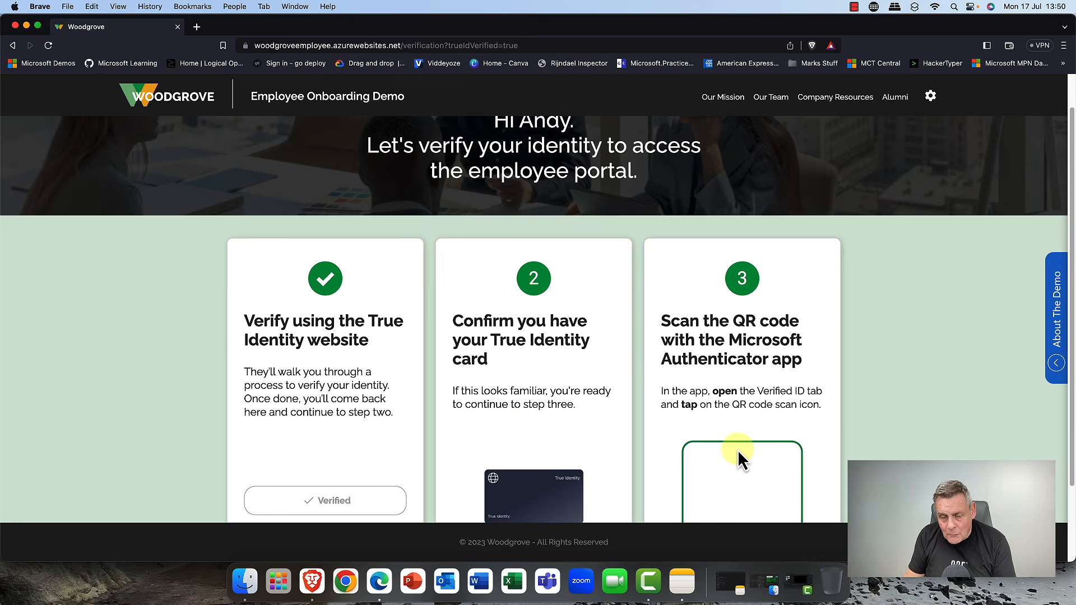
pyautogui.scroll(-3, 737, 449)
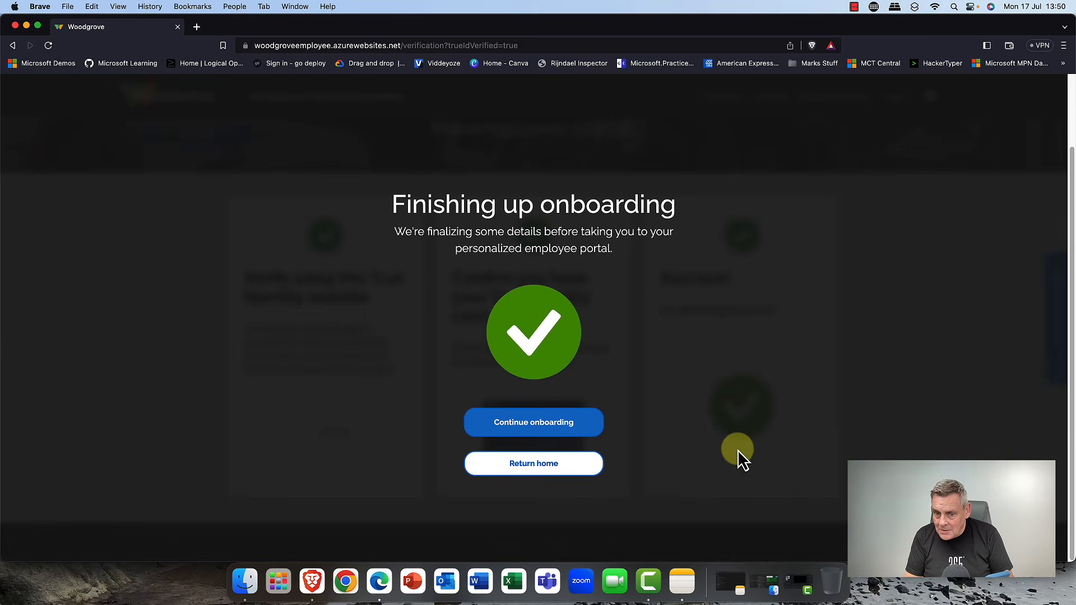
# - Continue onboarding and retrieve the Woodgrove Verified ID credential from the employee dashboard
pyautogui.click(531, 429)
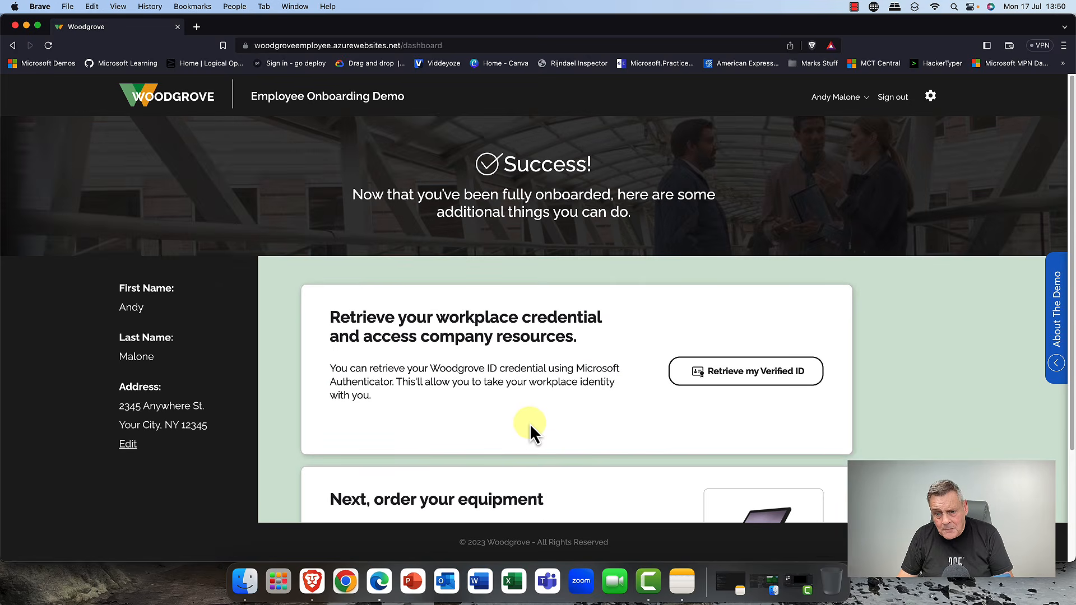
pyautogui.click(756, 380)
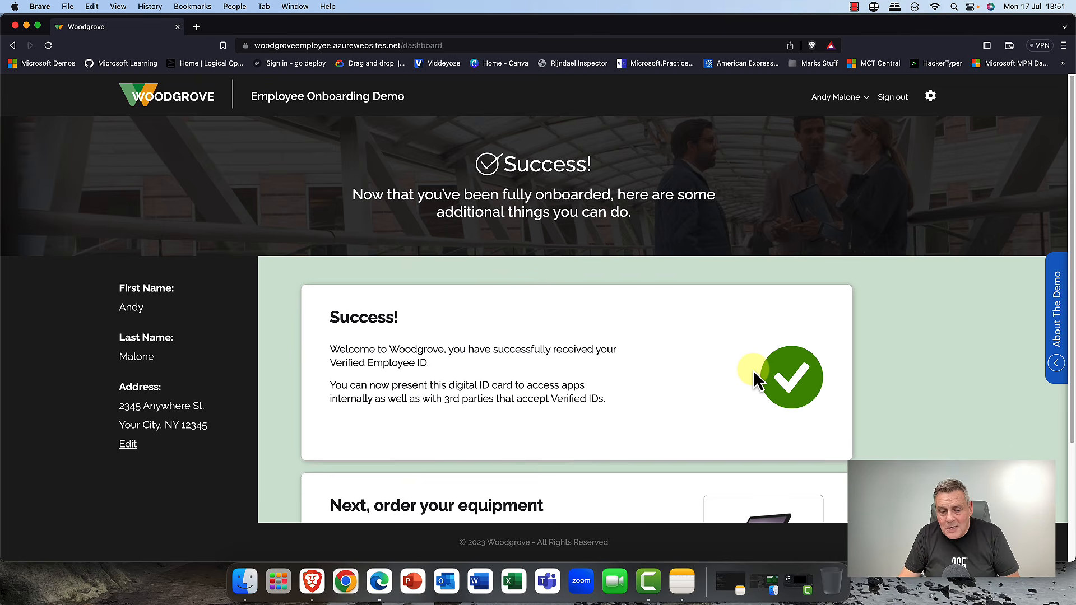
# - Open the Proseware store from the dashboard's equipment ordering section
pyautogui.scroll(-4, 753, 376)
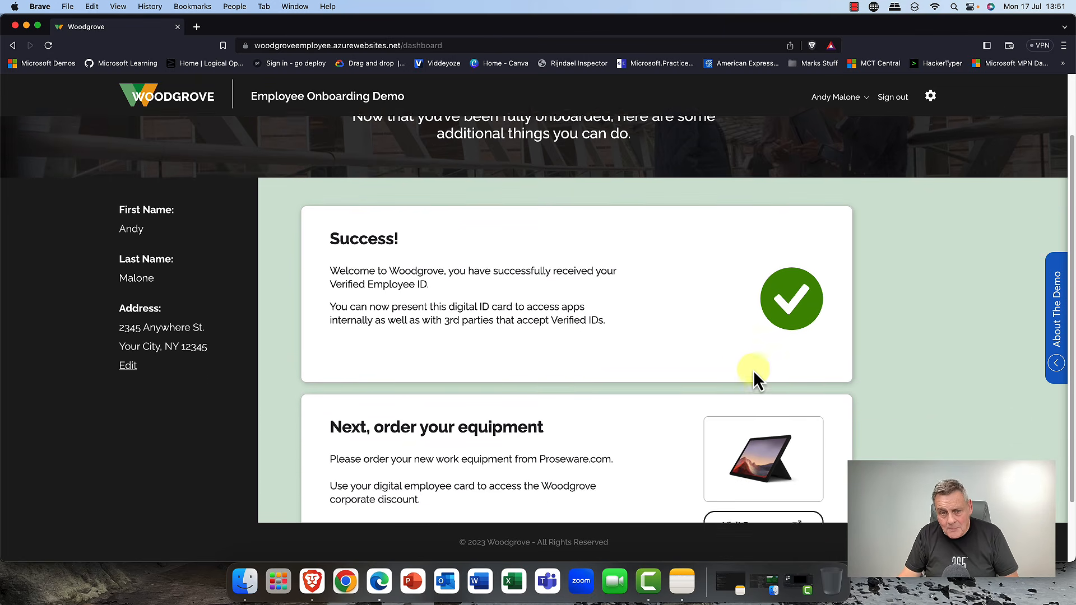
pyautogui.scroll(-1, 754, 370)
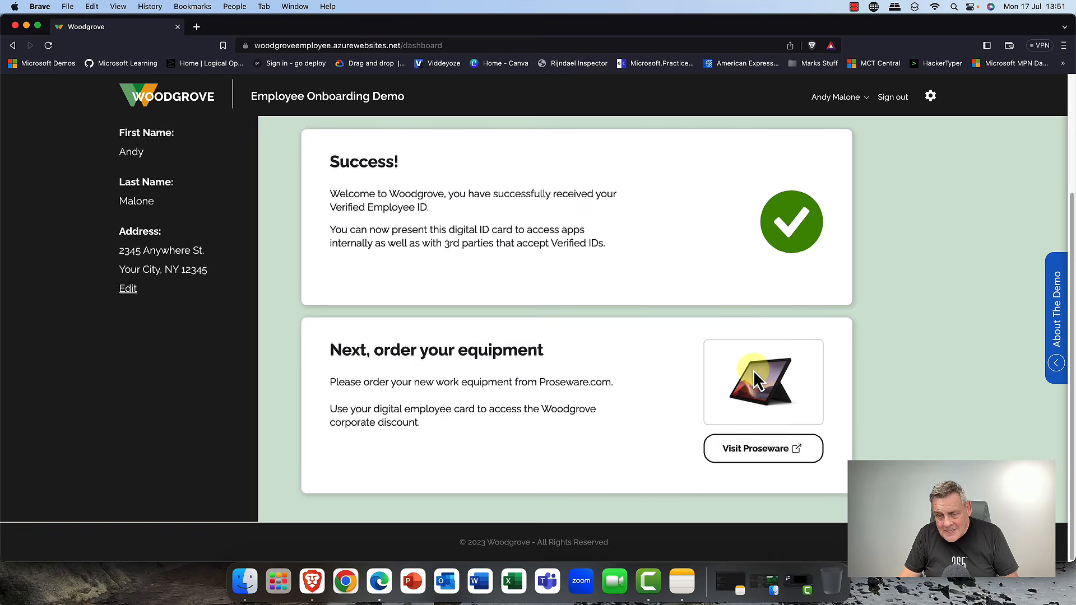
pyautogui.click(754, 452)
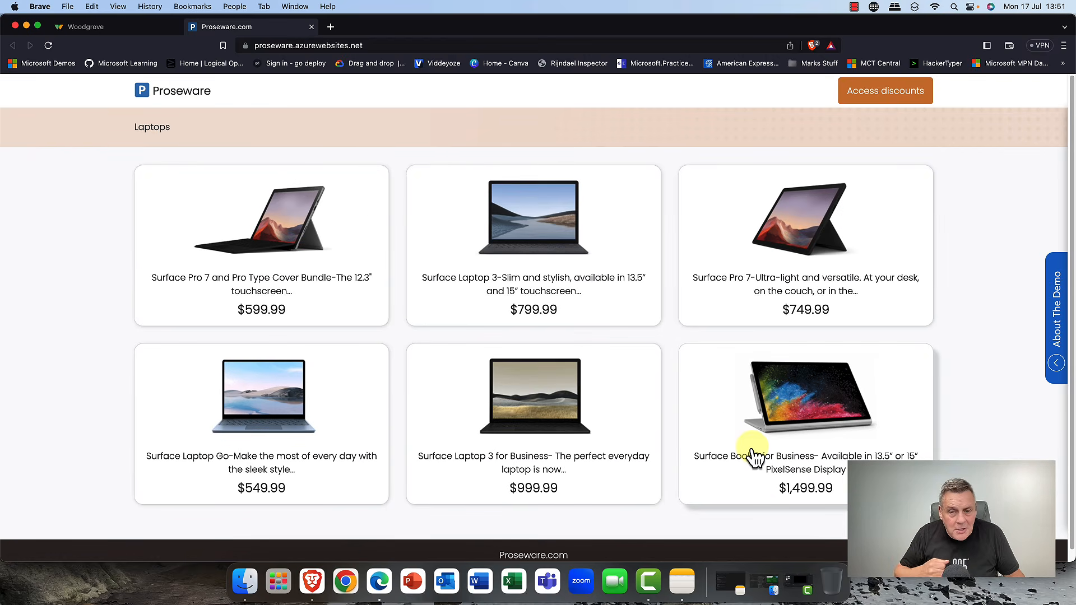
pyautogui.scroll(-2, 751, 453)
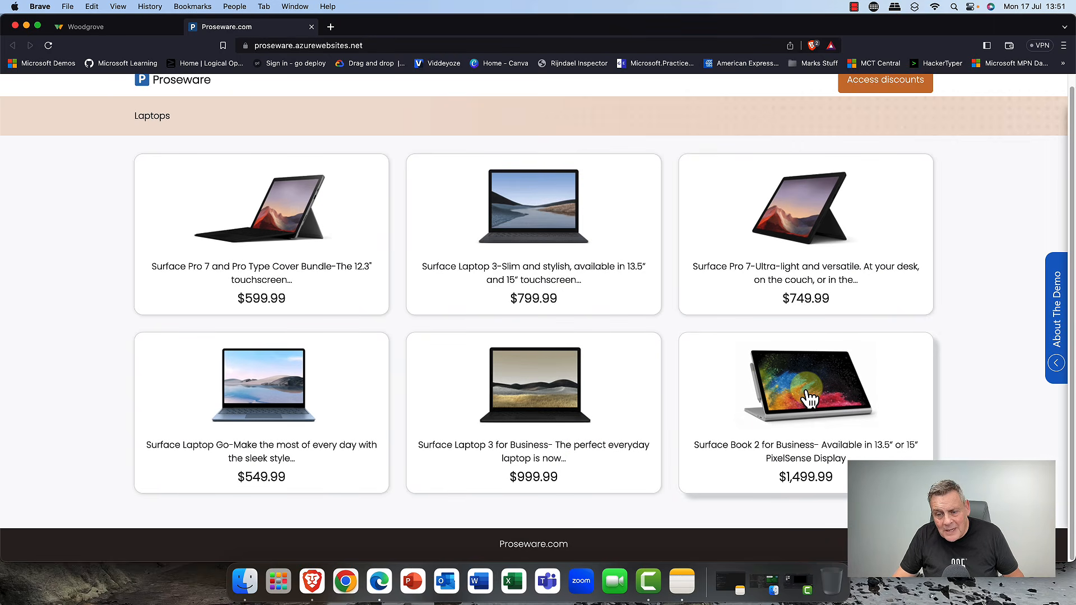
pyautogui.scroll(2, 832, 427)
pyautogui.scroll(-1, 833, 427)
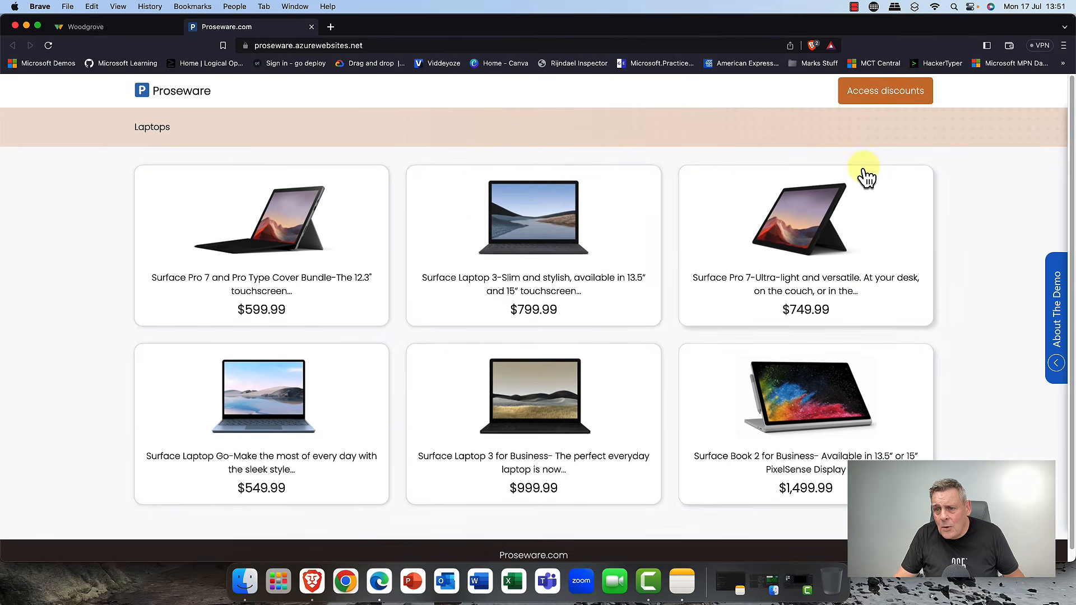
pyautogui.click(896, 94)
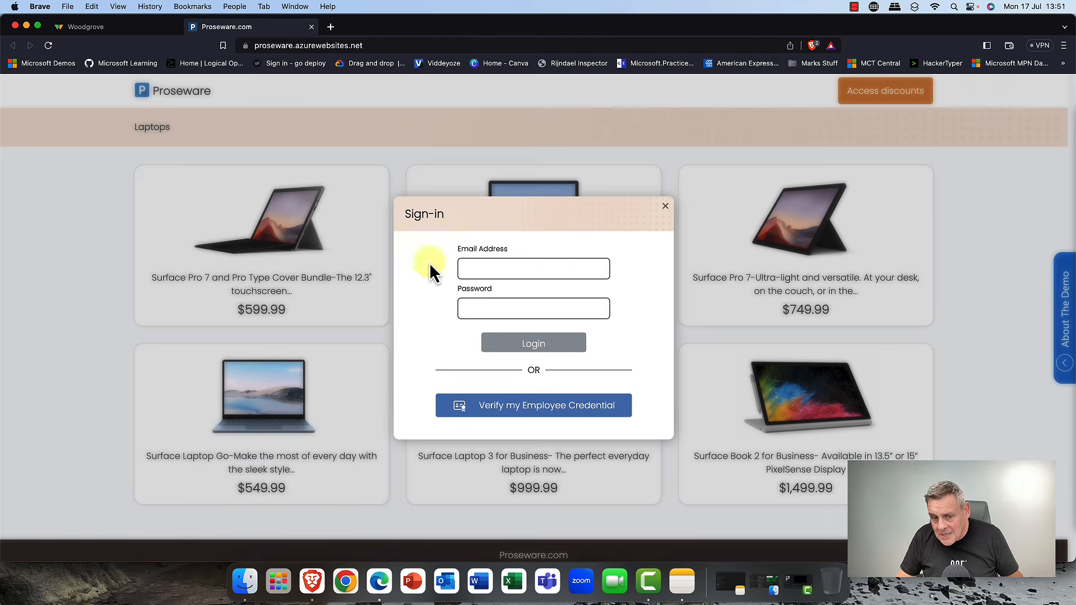
pyautogui.click(527, 411)
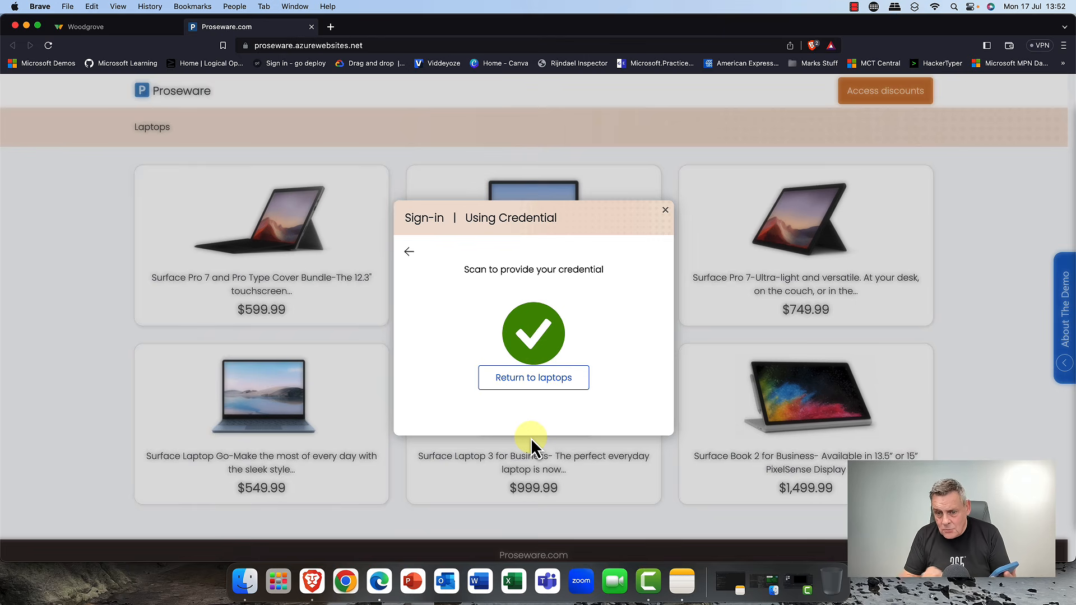
pyautogui.click(527, 378)
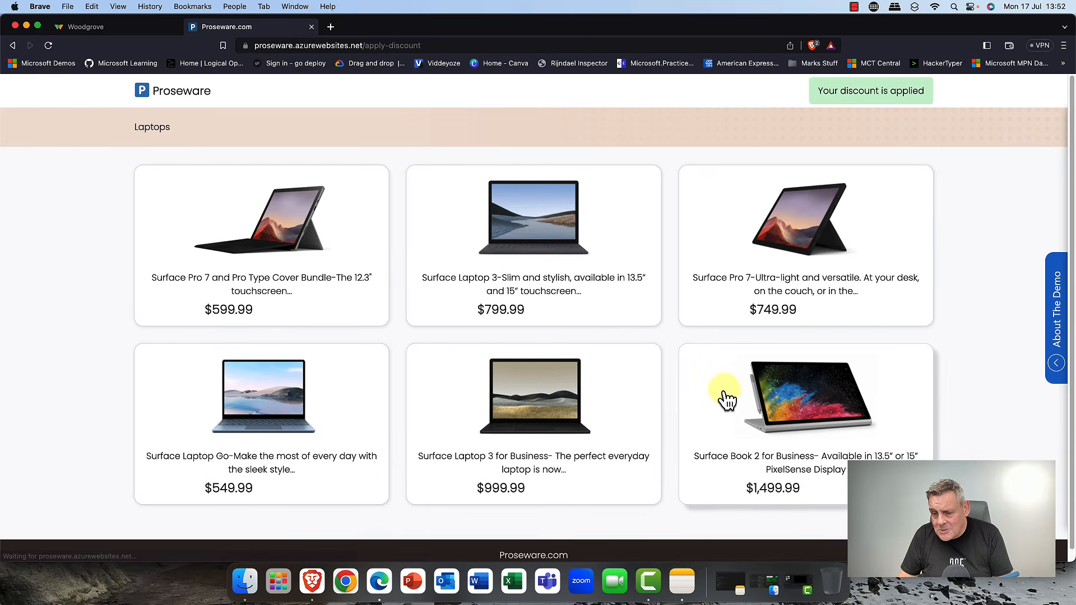